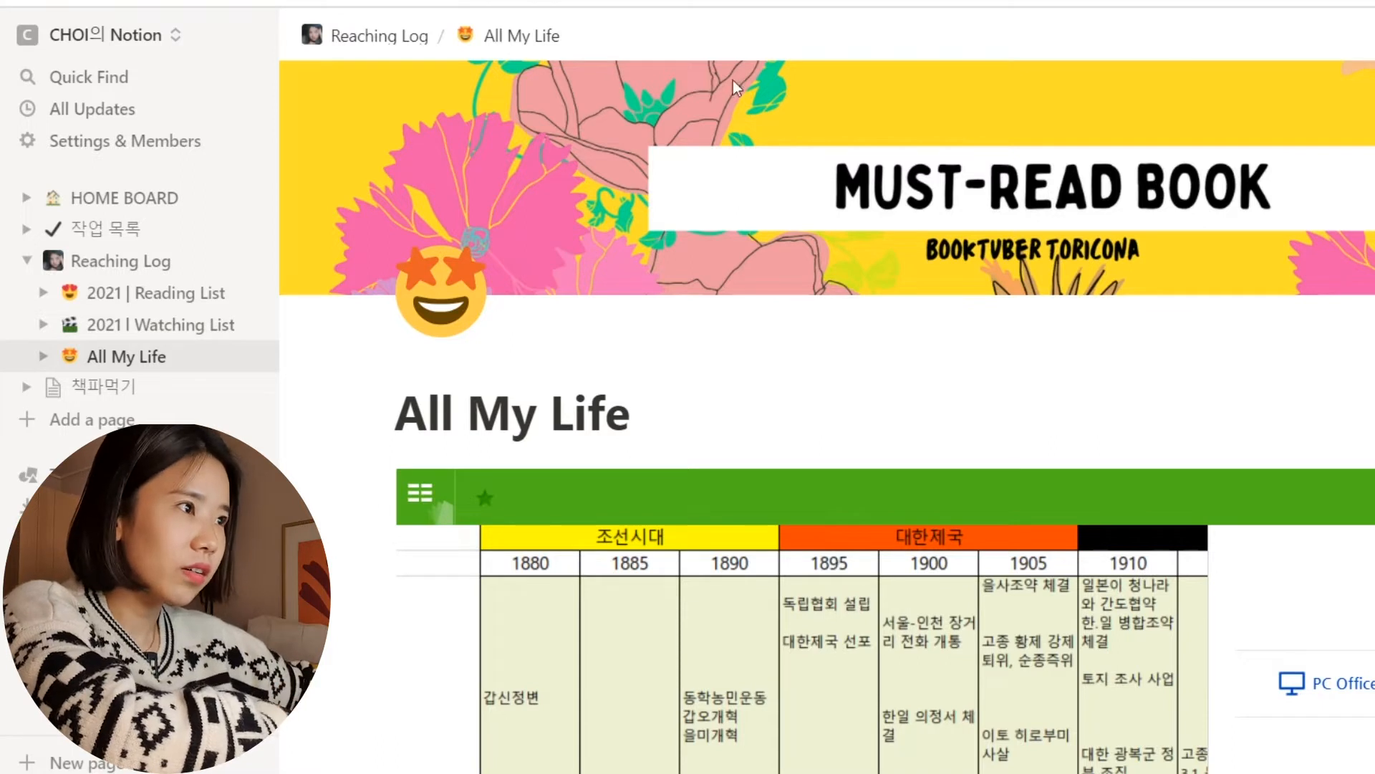
Look over the All My Life page, including the embedded history timeline and the 한국대하소설 table with its columns.
drag(410, 417, 745, 387)
scroll(853, 409, down, 1)
scroll(853, 409, down, 2)
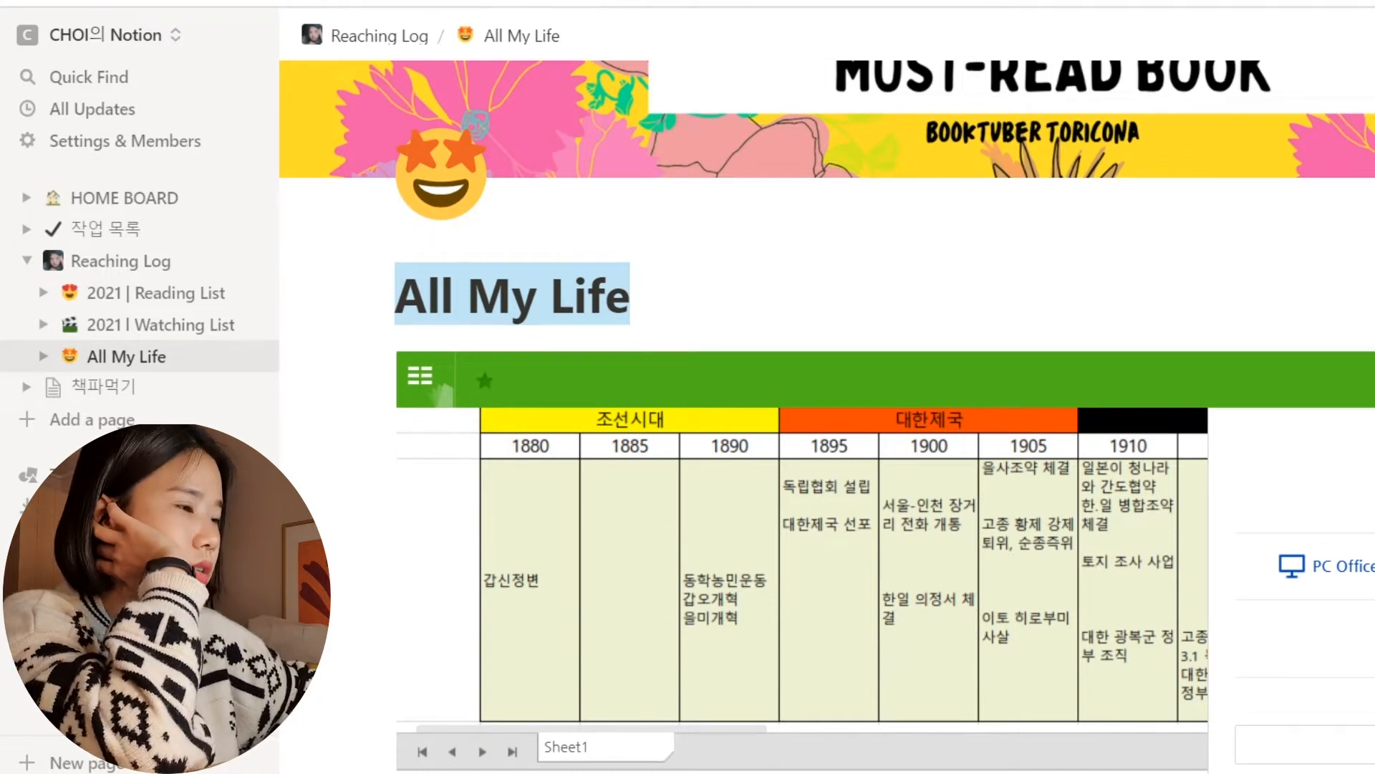
scroll(445, 489, down, 8)
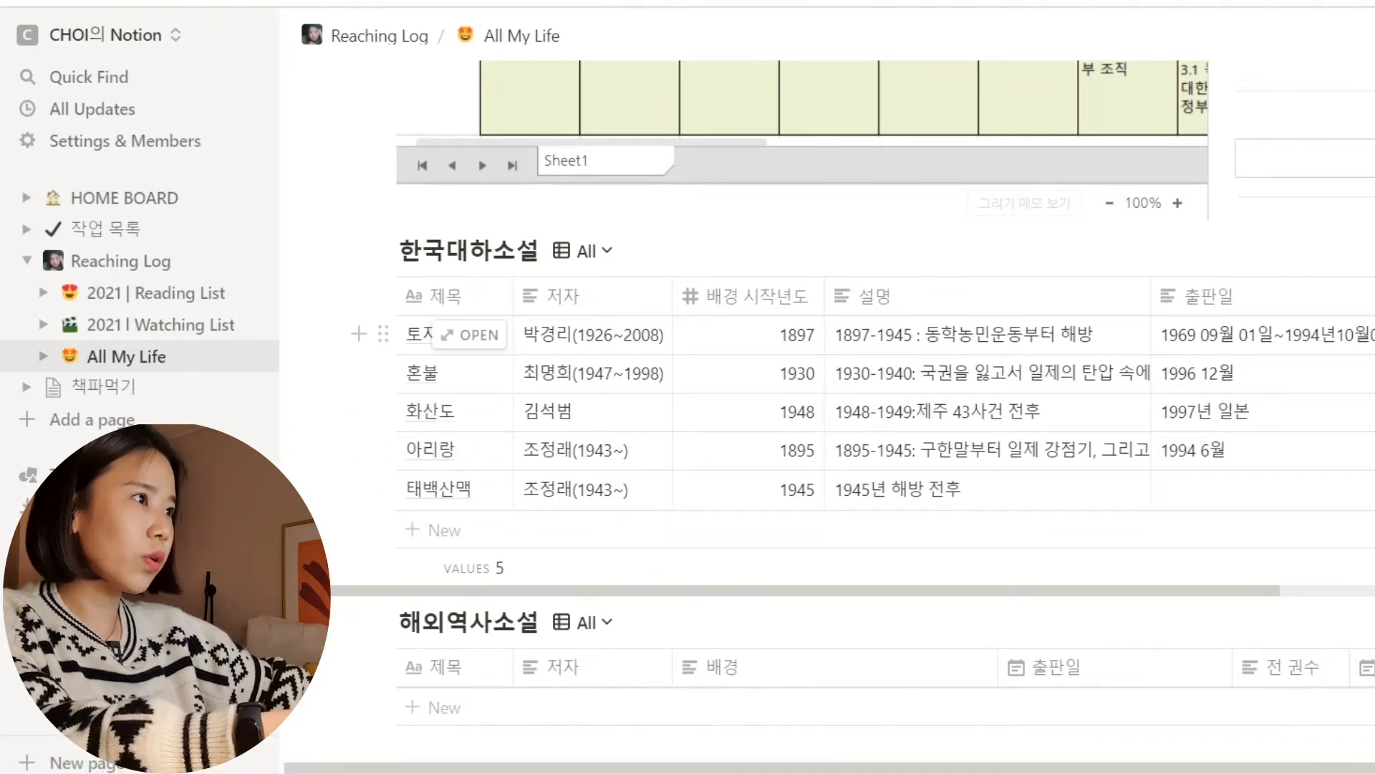
scroll(430, 335, up, 4)
scroll(823, 358, up, 3)
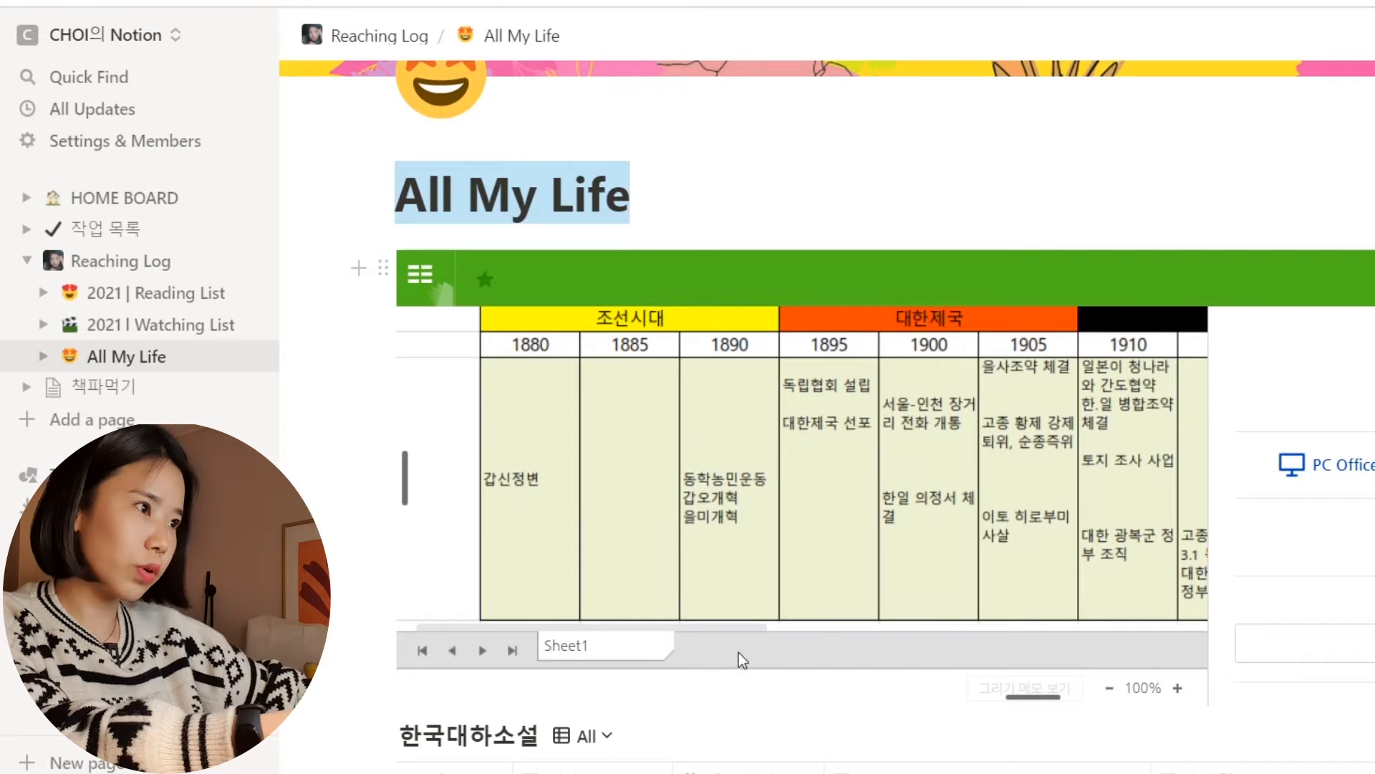
drag(693, 629, 728, 645)
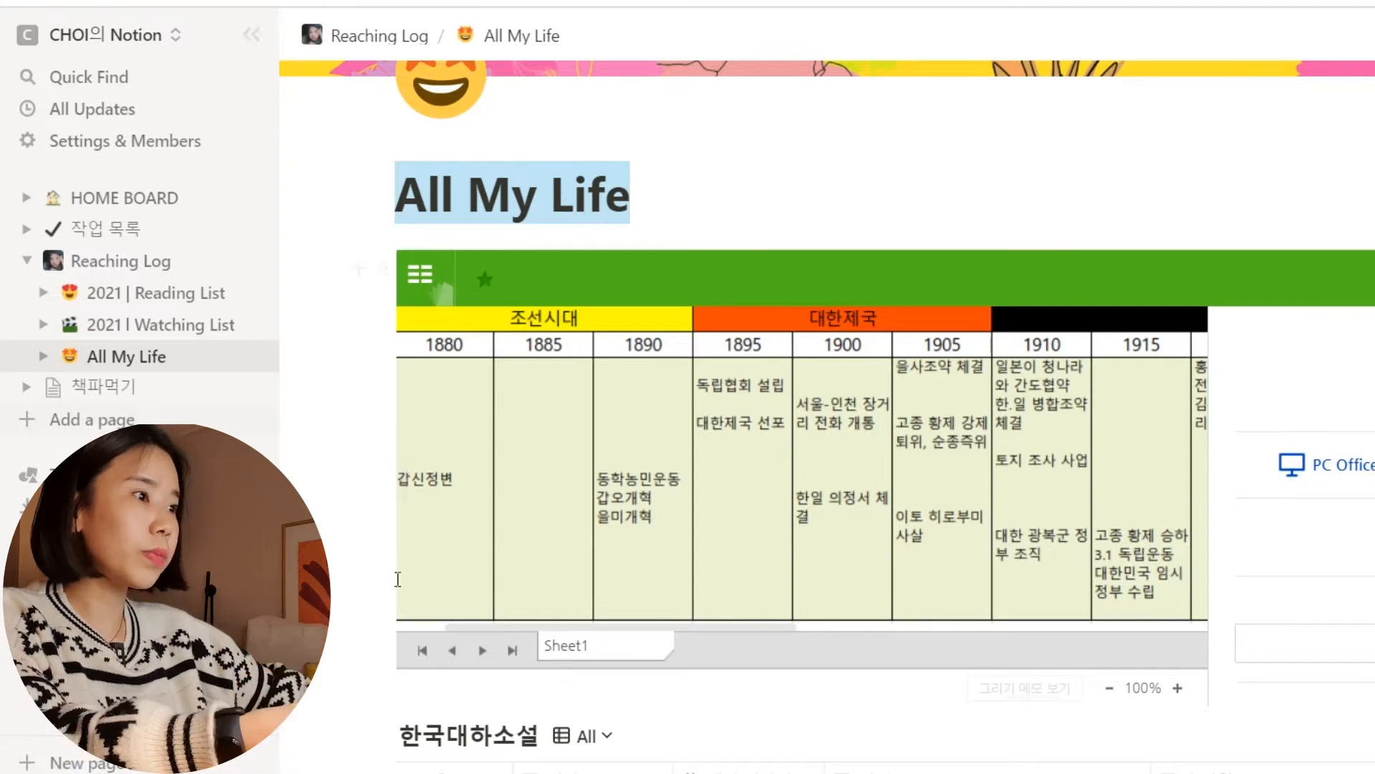
drag(681, 628, 695, 680)
scroll(695, 680, down, 3)
scroll(752, 307, down, 6)
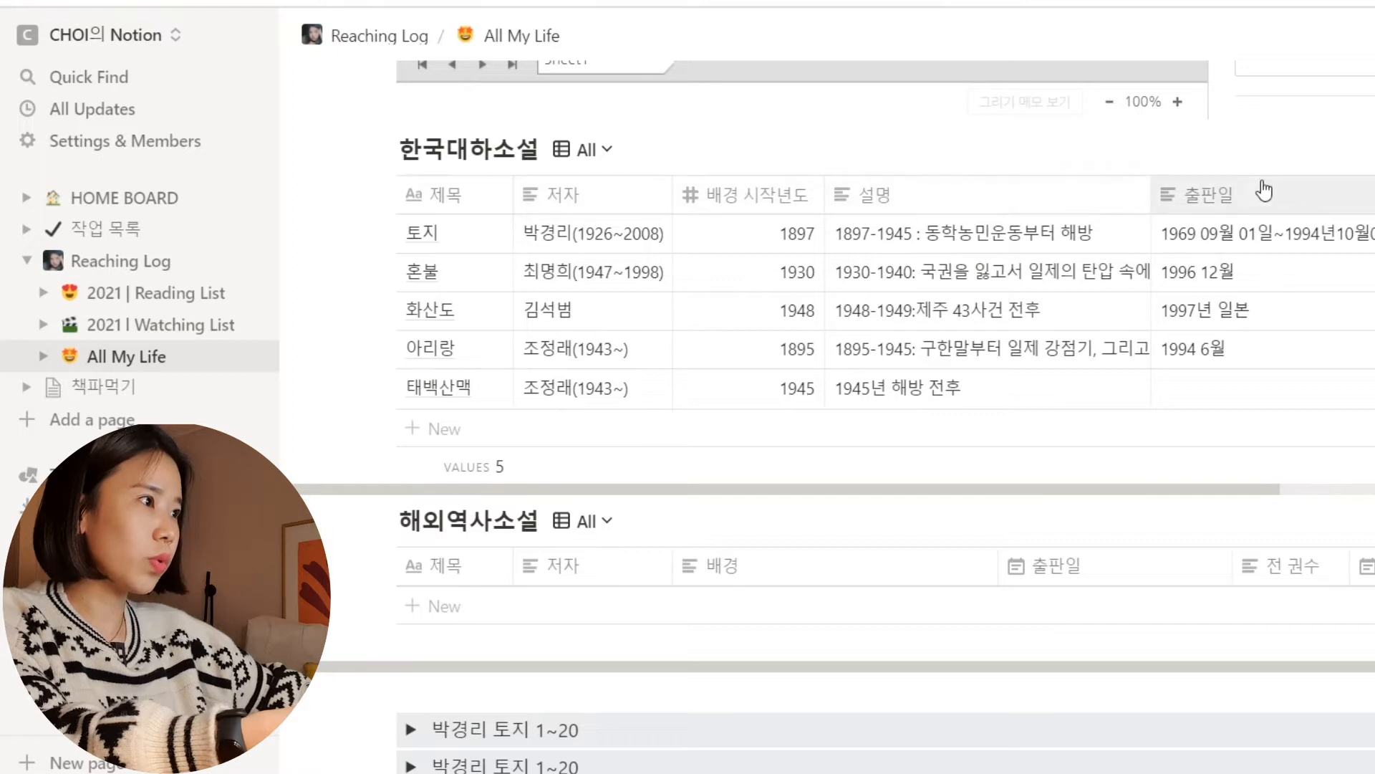
scroll(1130, 501, right, 5)
scroll(687, 482, left, 5)
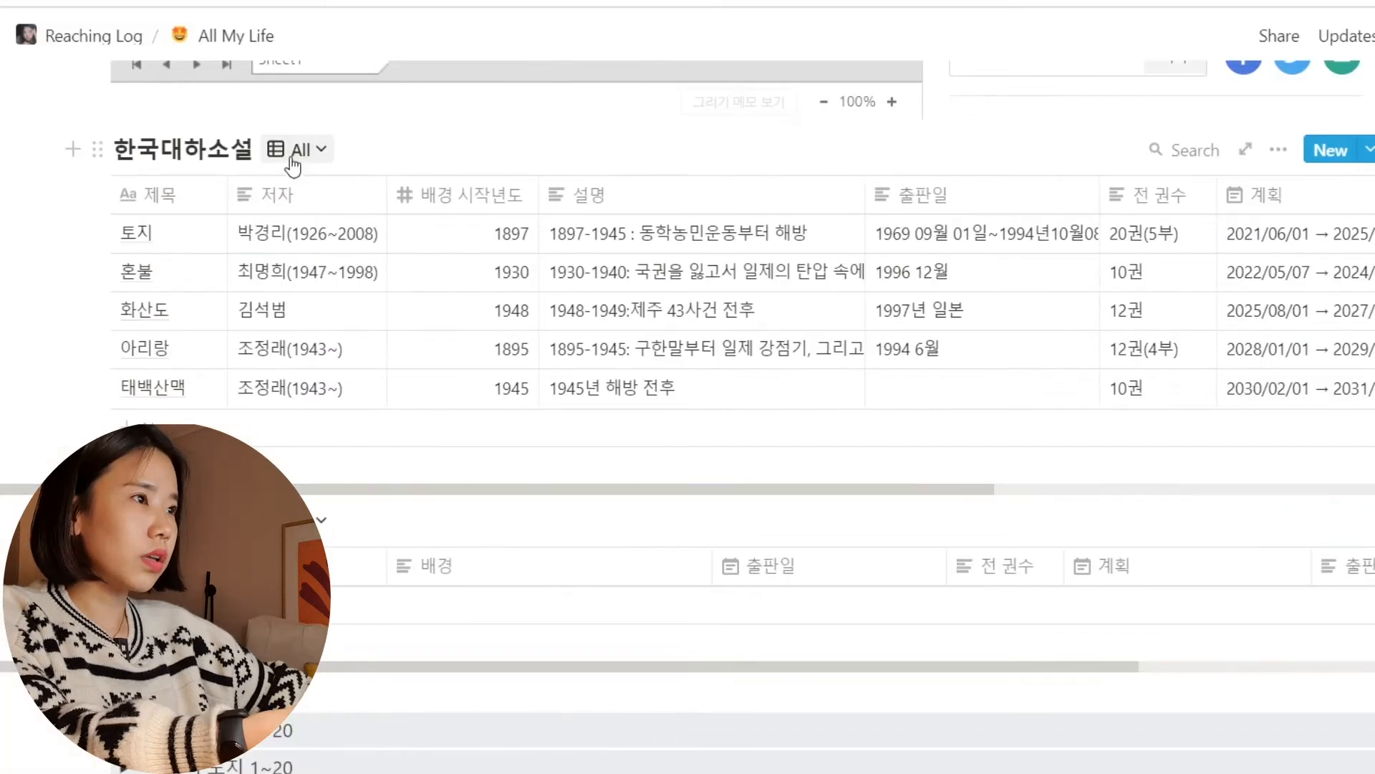
View the 한국대하소설 database as a gallery of book covers, and return to the All table view.
click(606, 149)
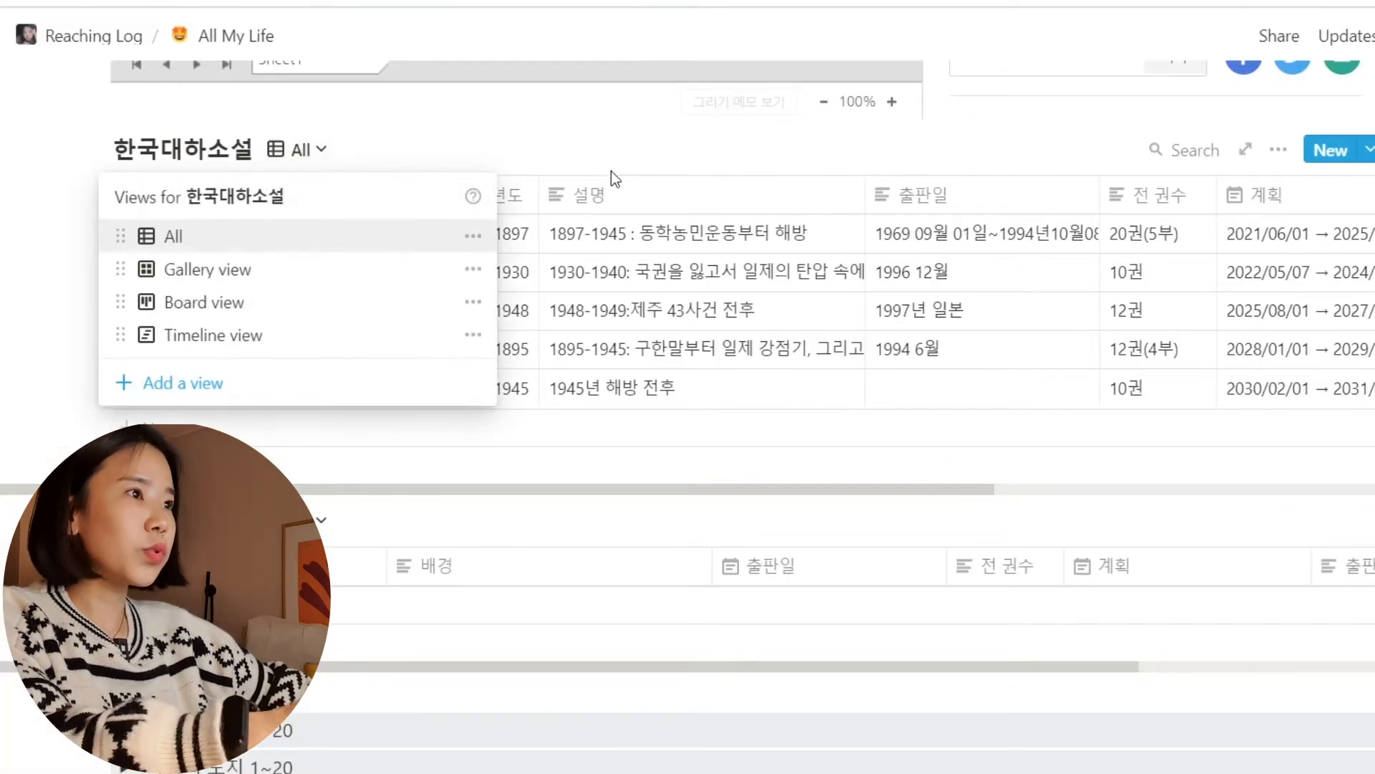
click(240, 276)
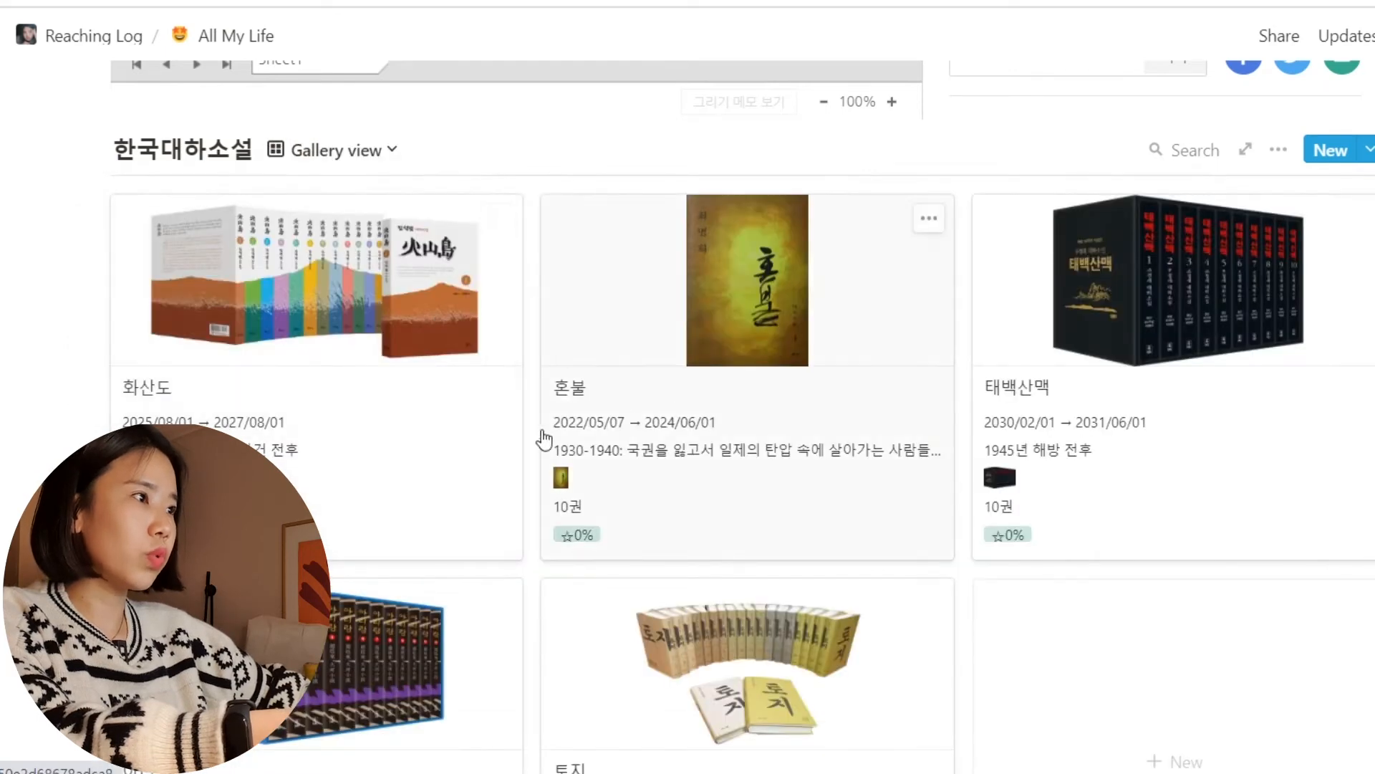
scroll(875, 467, down, 4)
scroll(875, 467, up, 4)
click(334, 149)
click(203, 234)
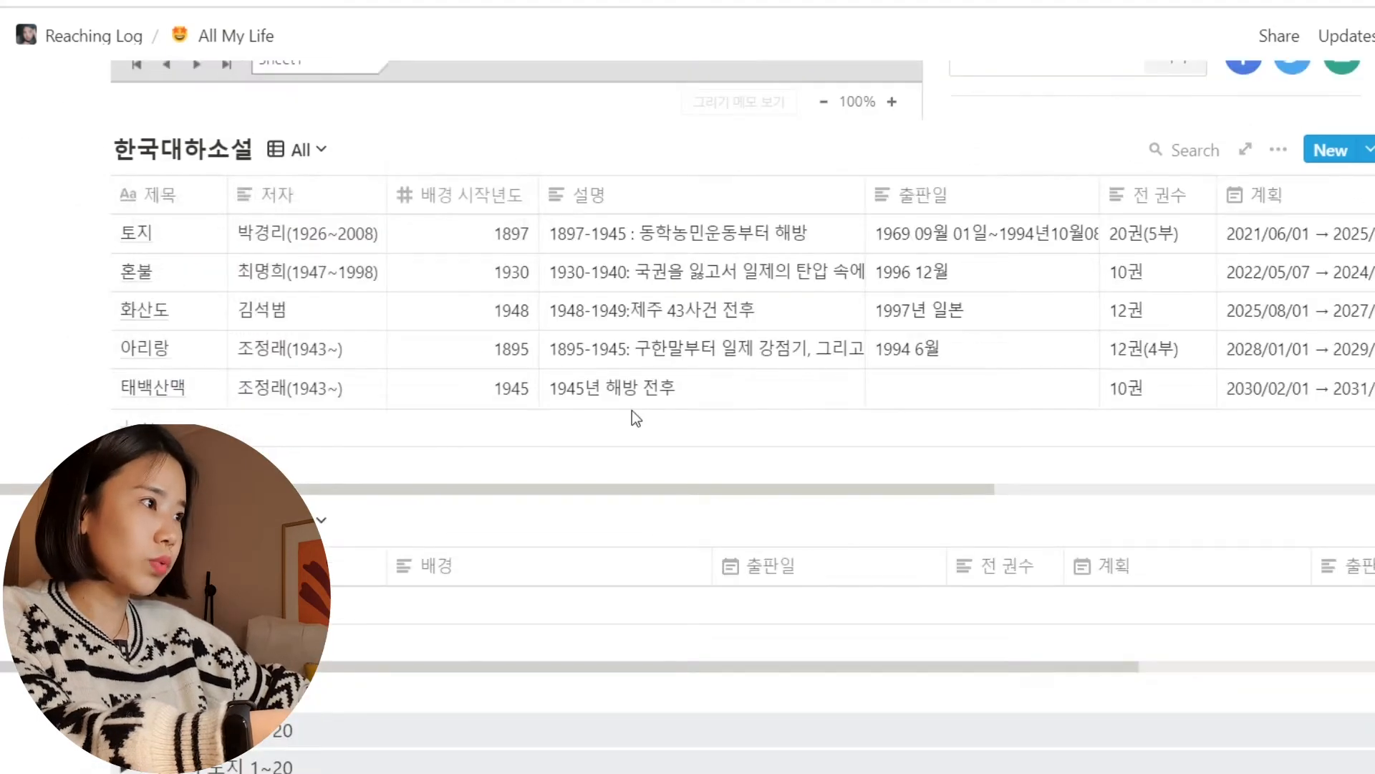
Set the 진행상황 progress of 토지 to 40% and of 혼불 to 20% in the 한국대하소설 table.
drag(850, 490, 1355, 478)
click(923, 197)
click(1116, 454)
click(937, 242)
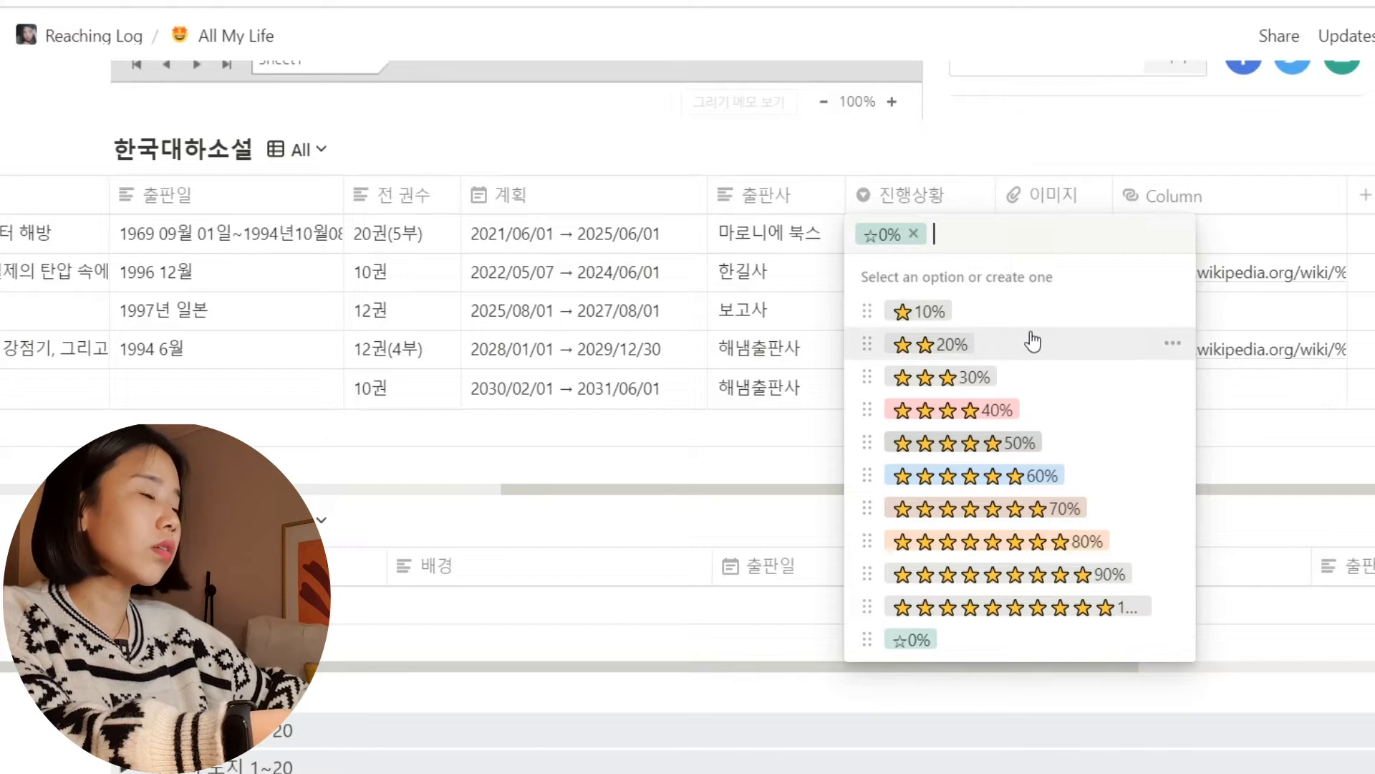
click(968, 419)
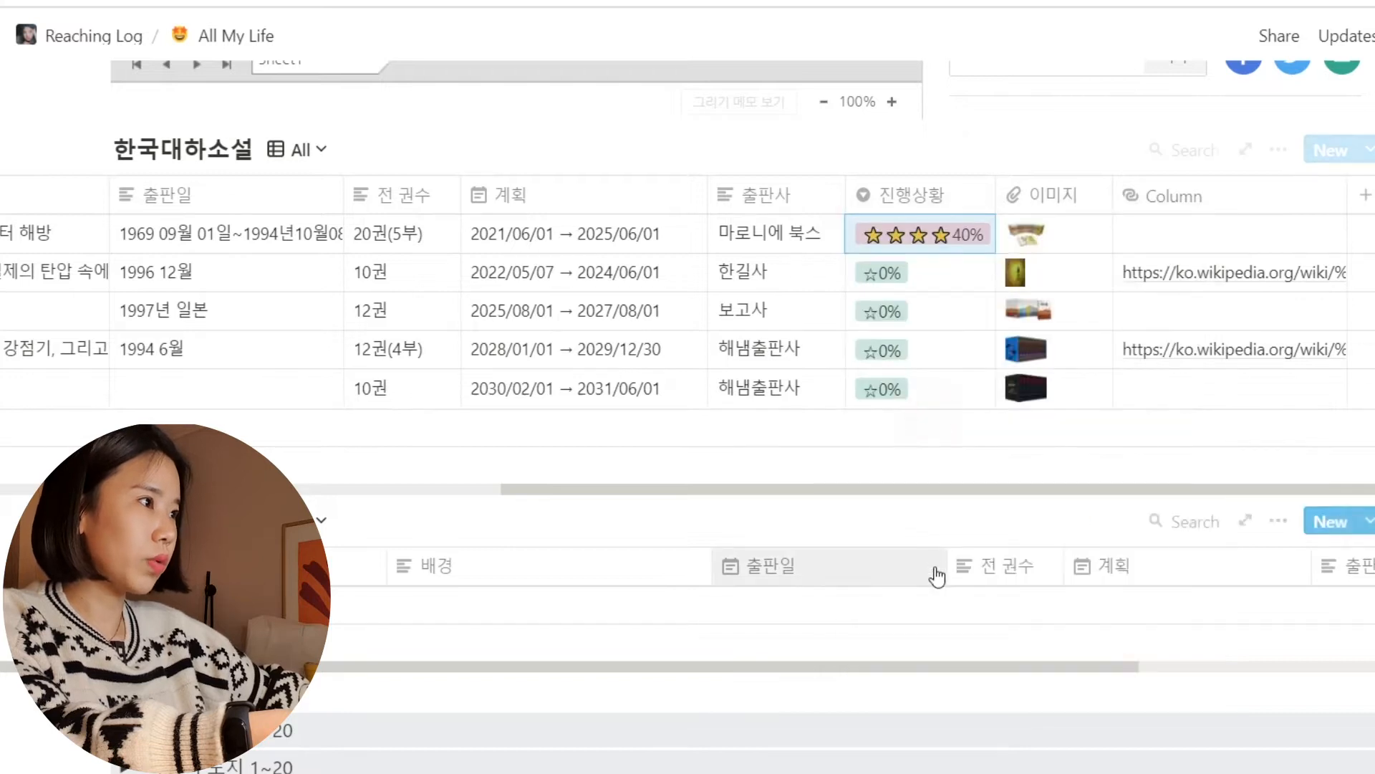
click(931, 269)
click(943, 388)
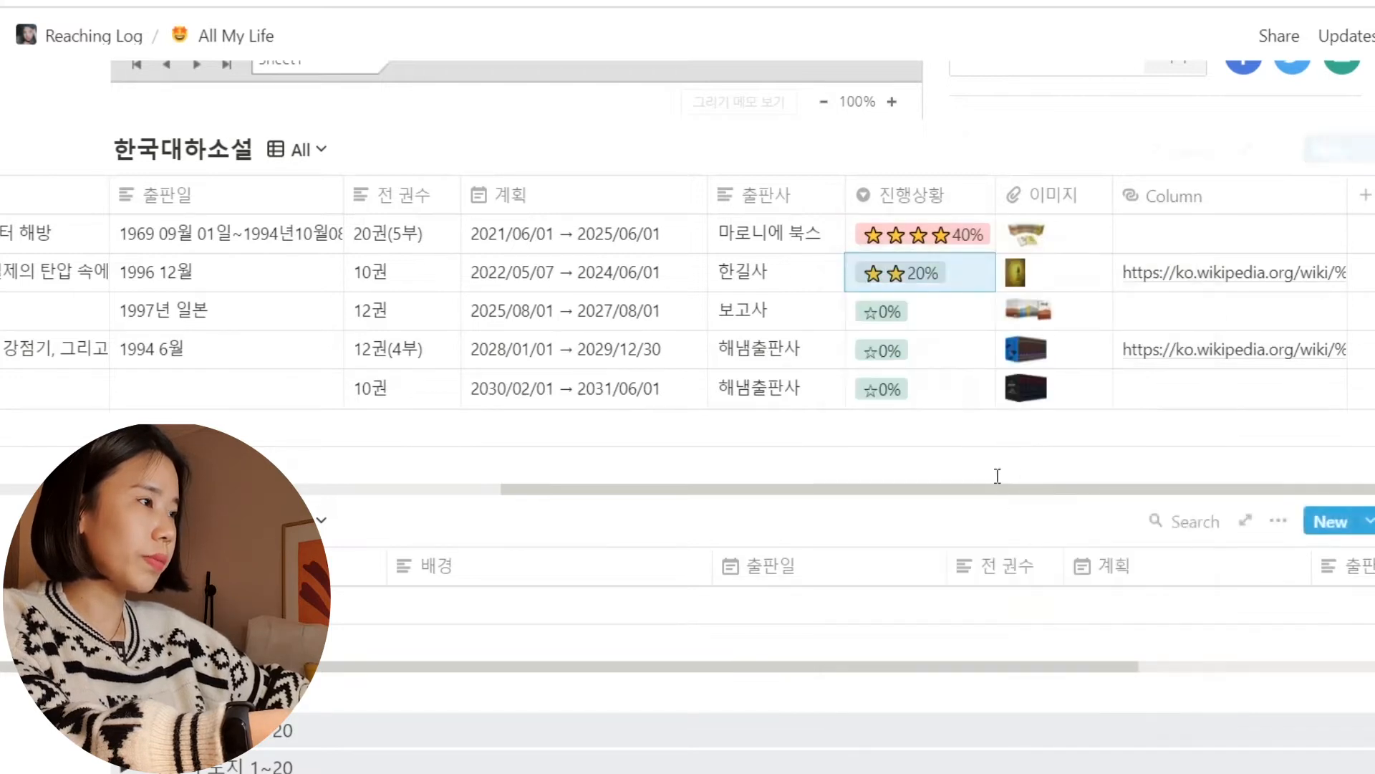
Reset the 진행상황 progress of both 혼불 and 토지 to 0%.
click(970, 276)
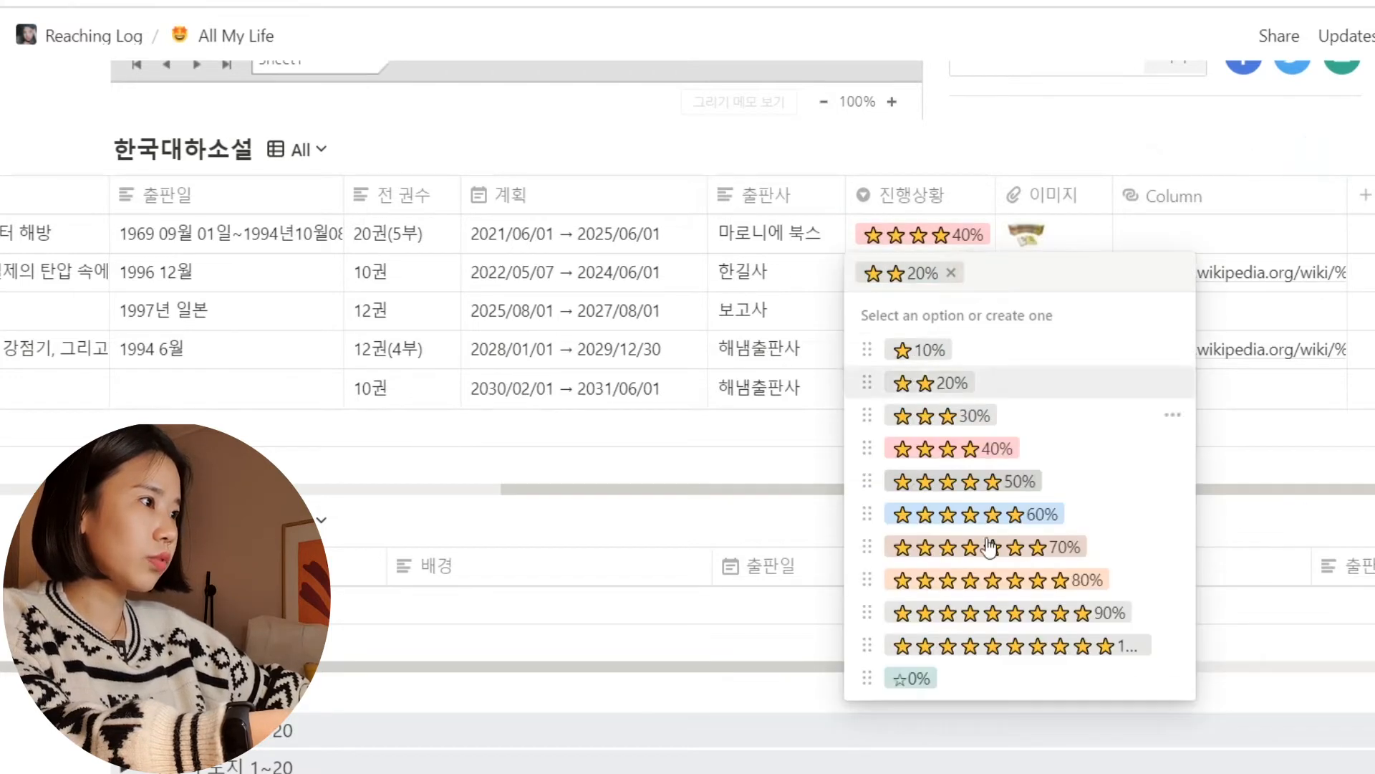
click(913, 678)
click(961, 233)
click(929, 635)
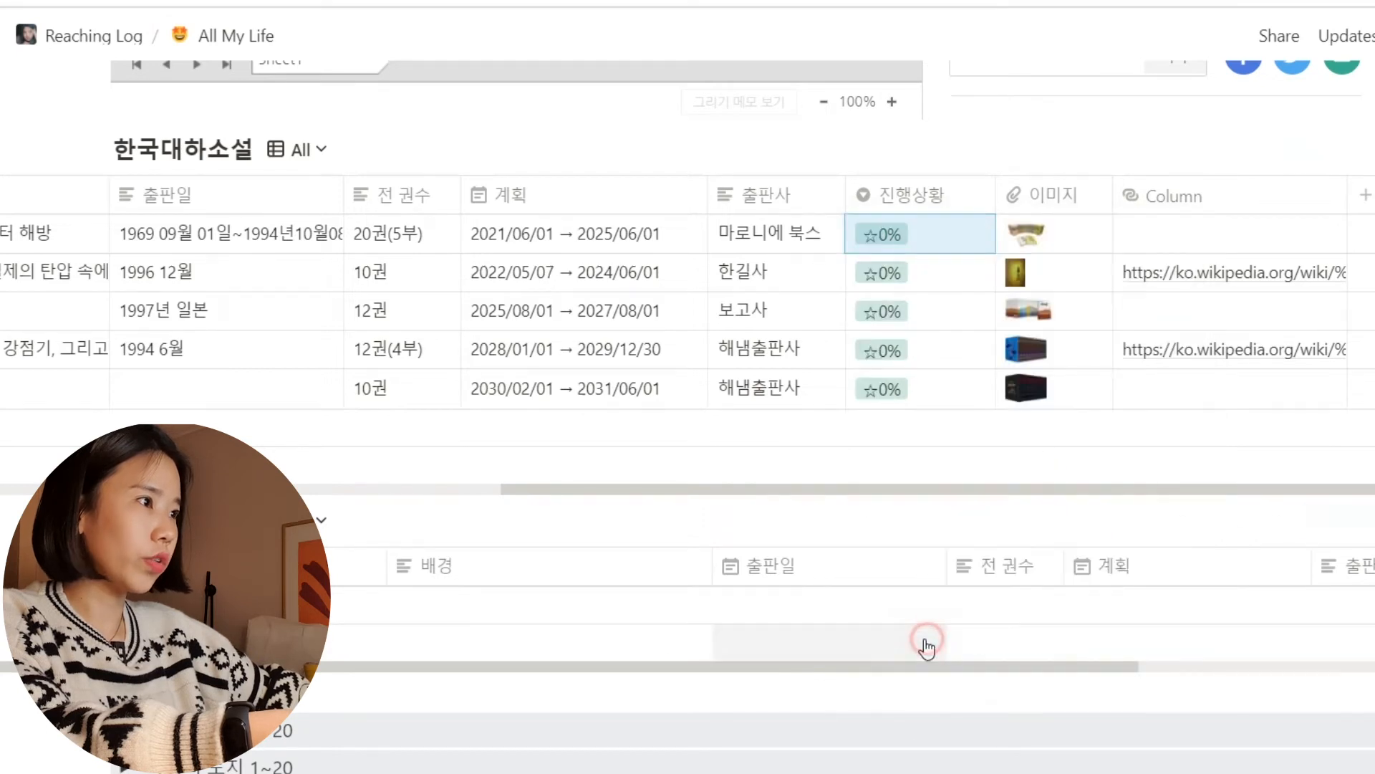
Go to the Reaching Log page and shift its cover image slightly upward.
click(3, 287)
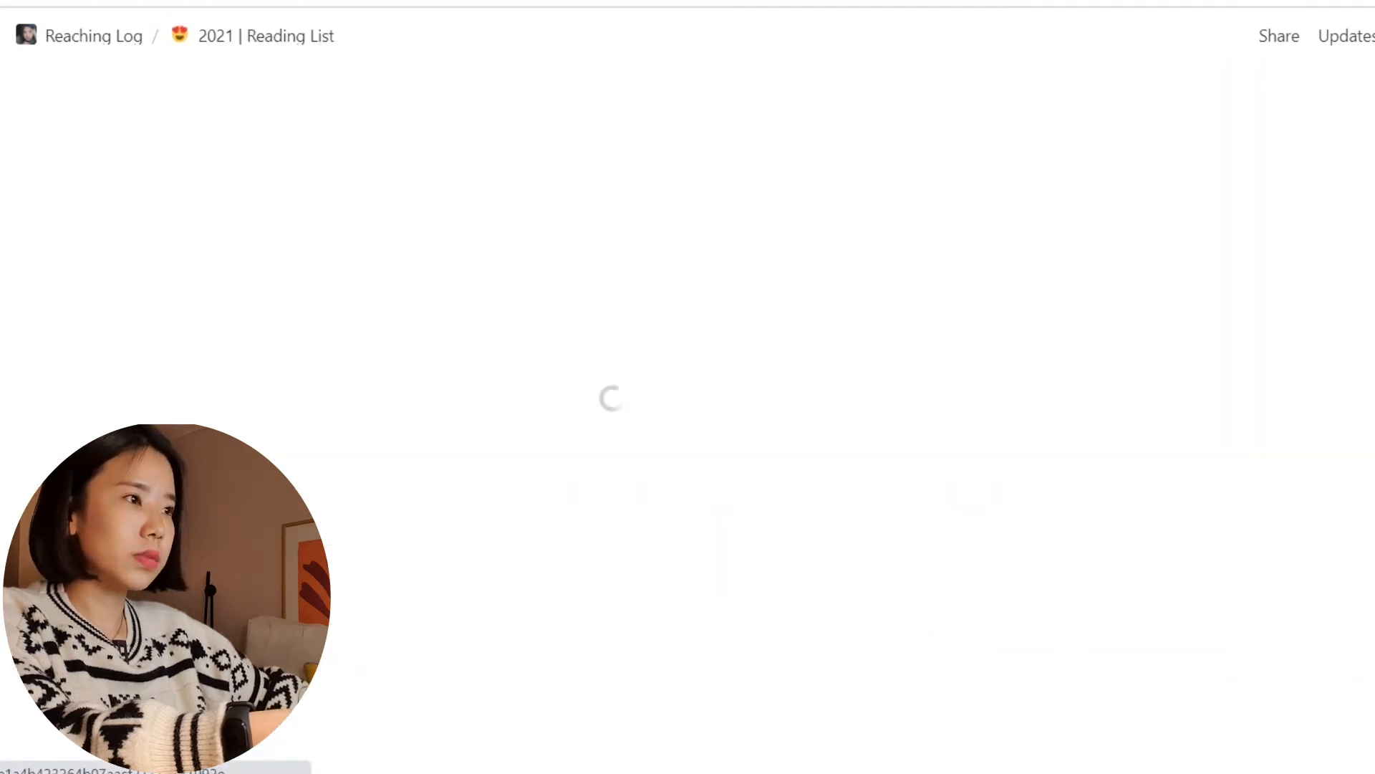
key(alt+Left)
mouse_move(854, 92)
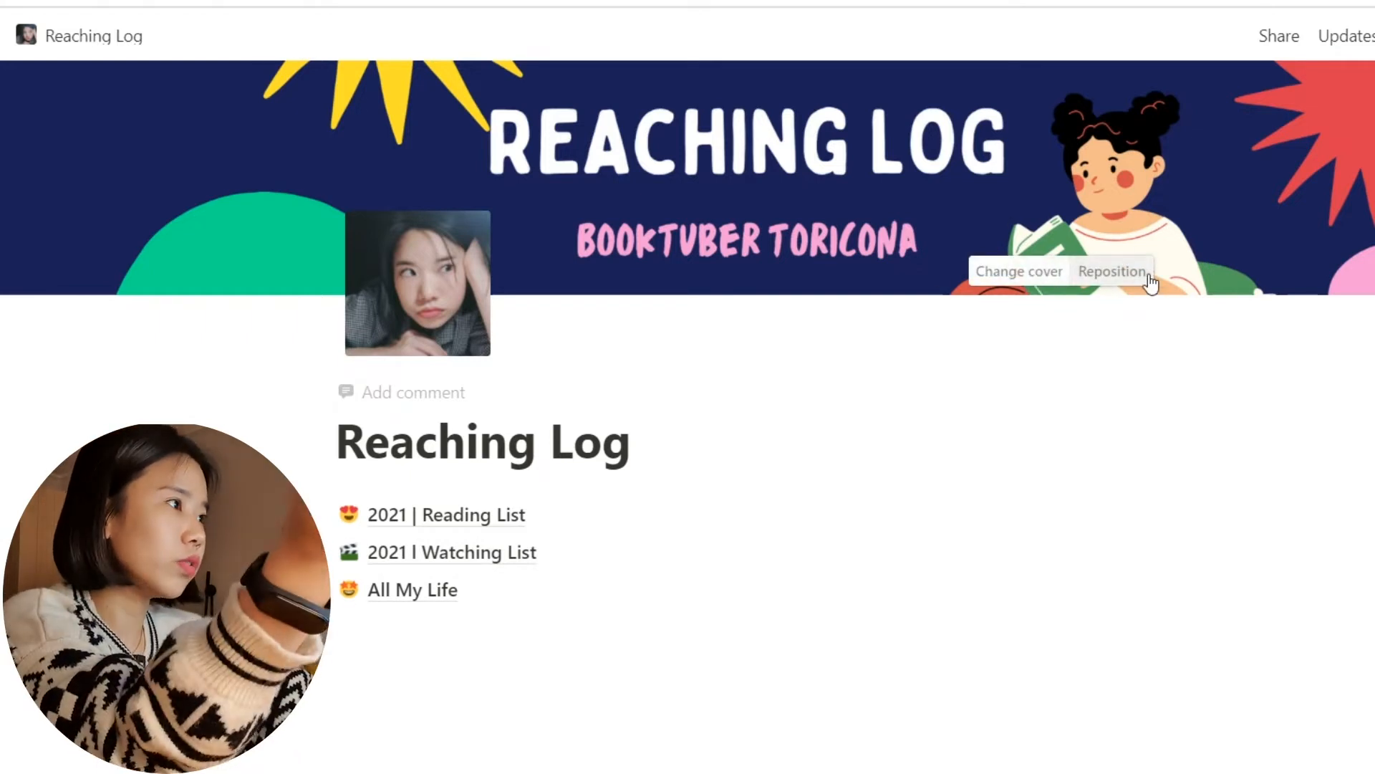
click(1129, 283)
drag(1268, 227, 1239, 221)
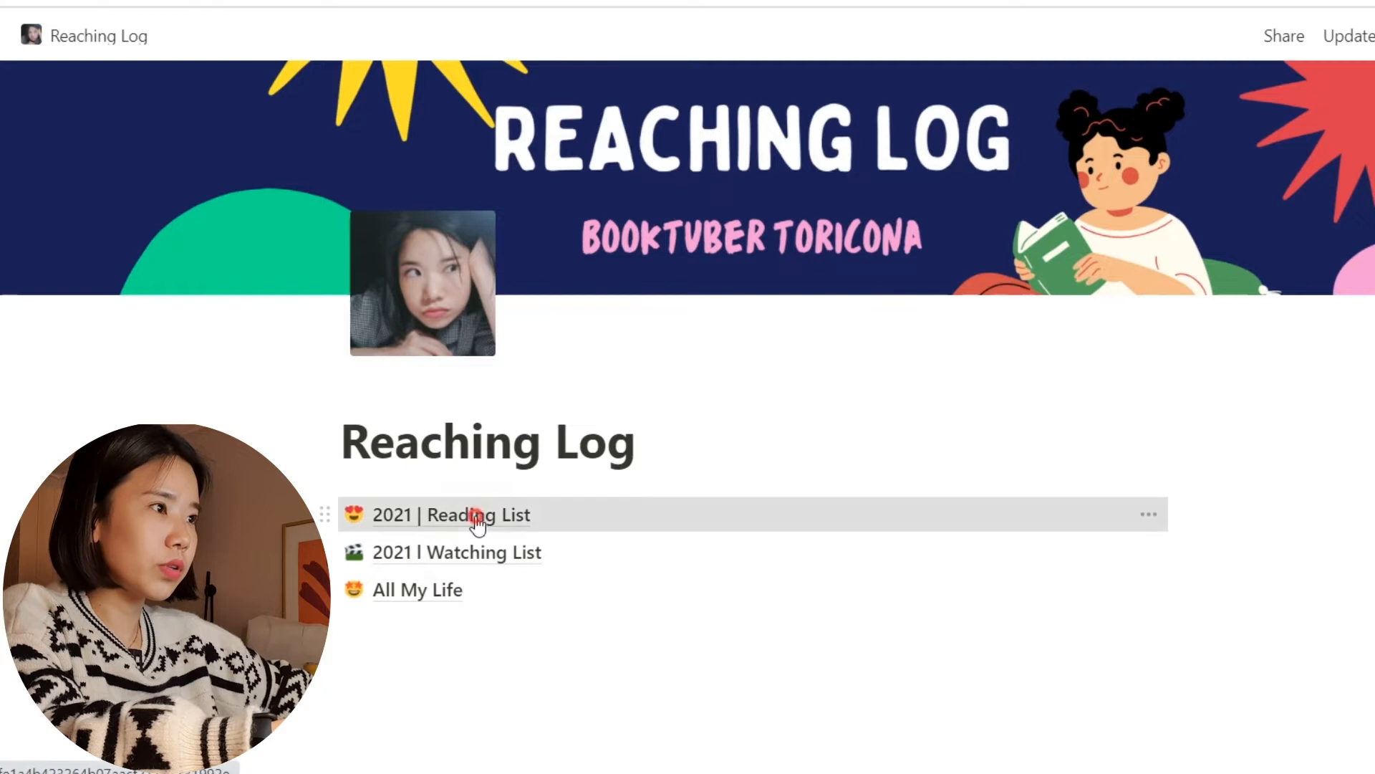
Open the 2021 | Reading List page and bring up the property settings of the Book List's 기본 보기 view.
click(481, 517)
scroll(1074, 444, down, 8)
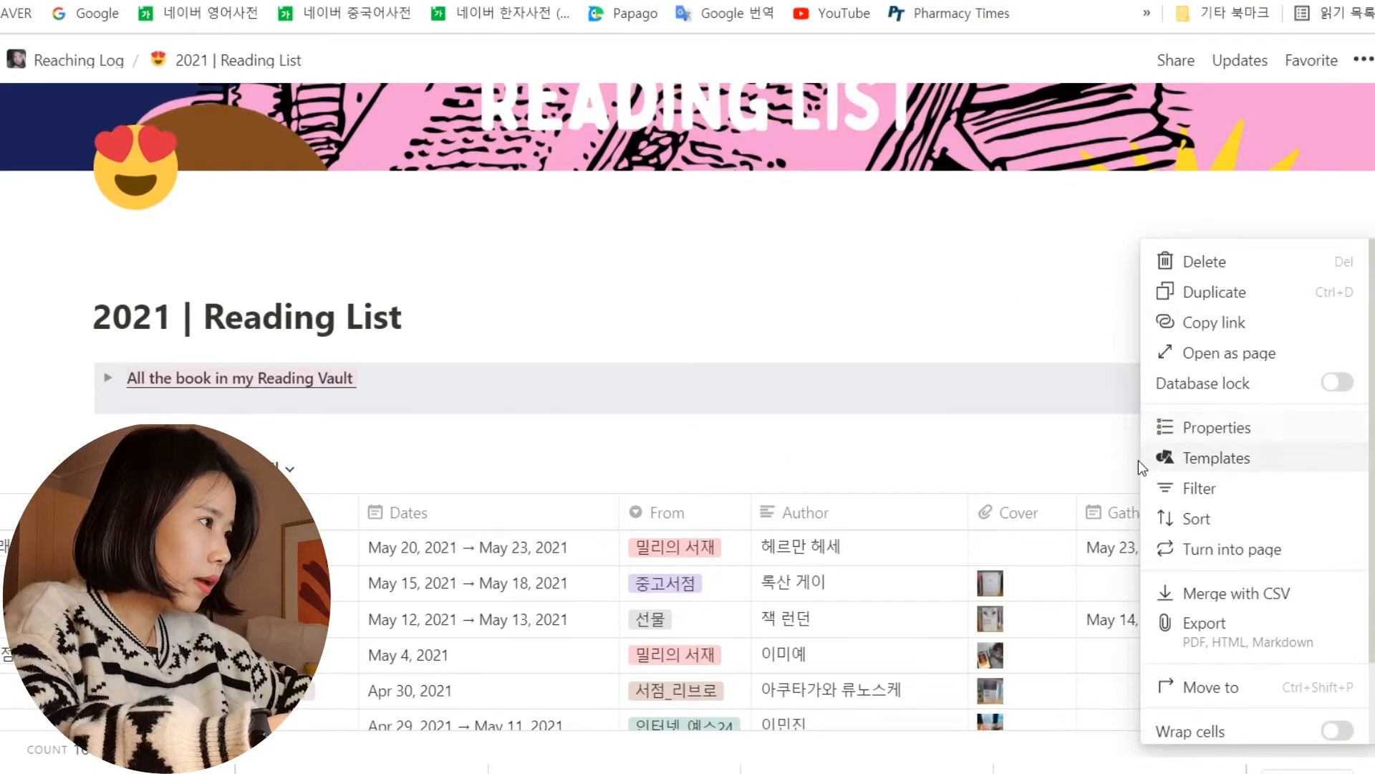
click(1221, 435)
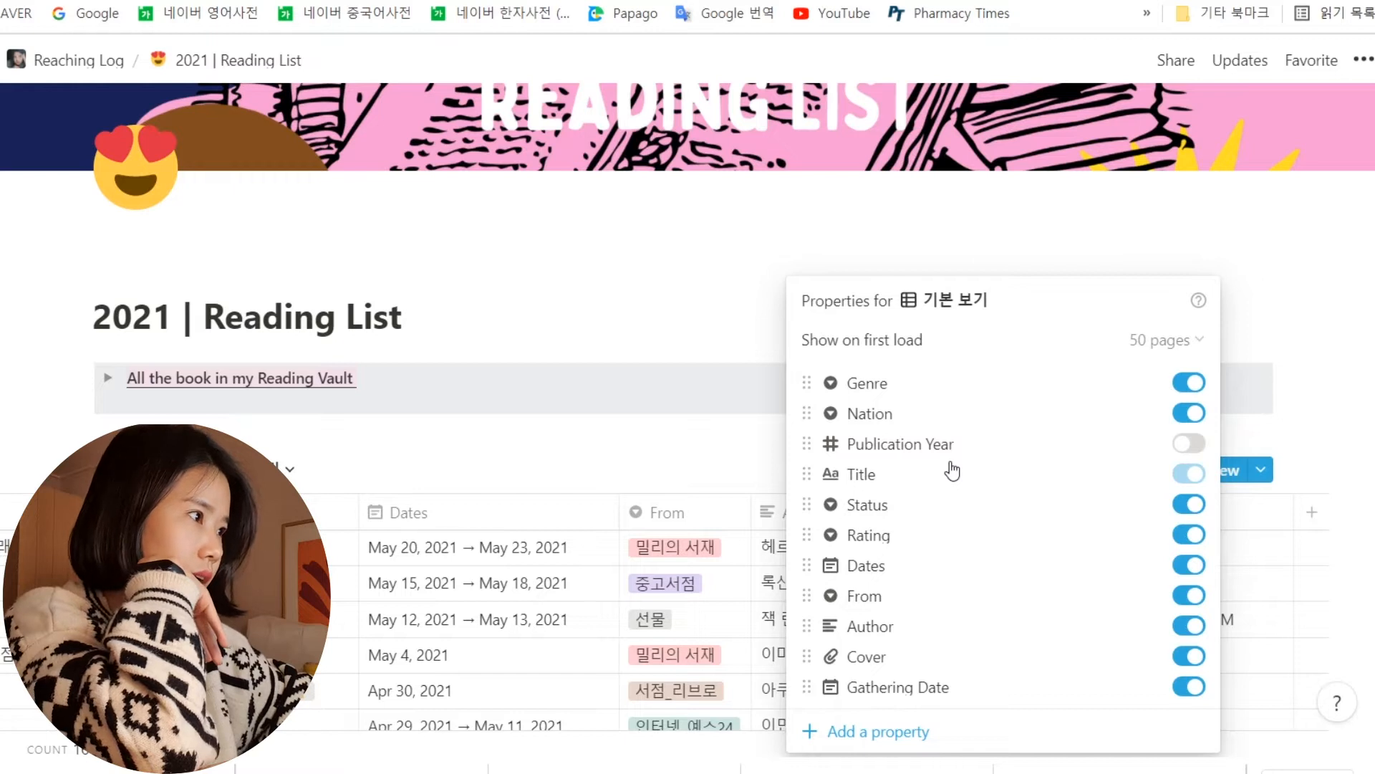
Hide the Dates property in the Book List table, show it again, and close the property settings.
click(1192, 567)
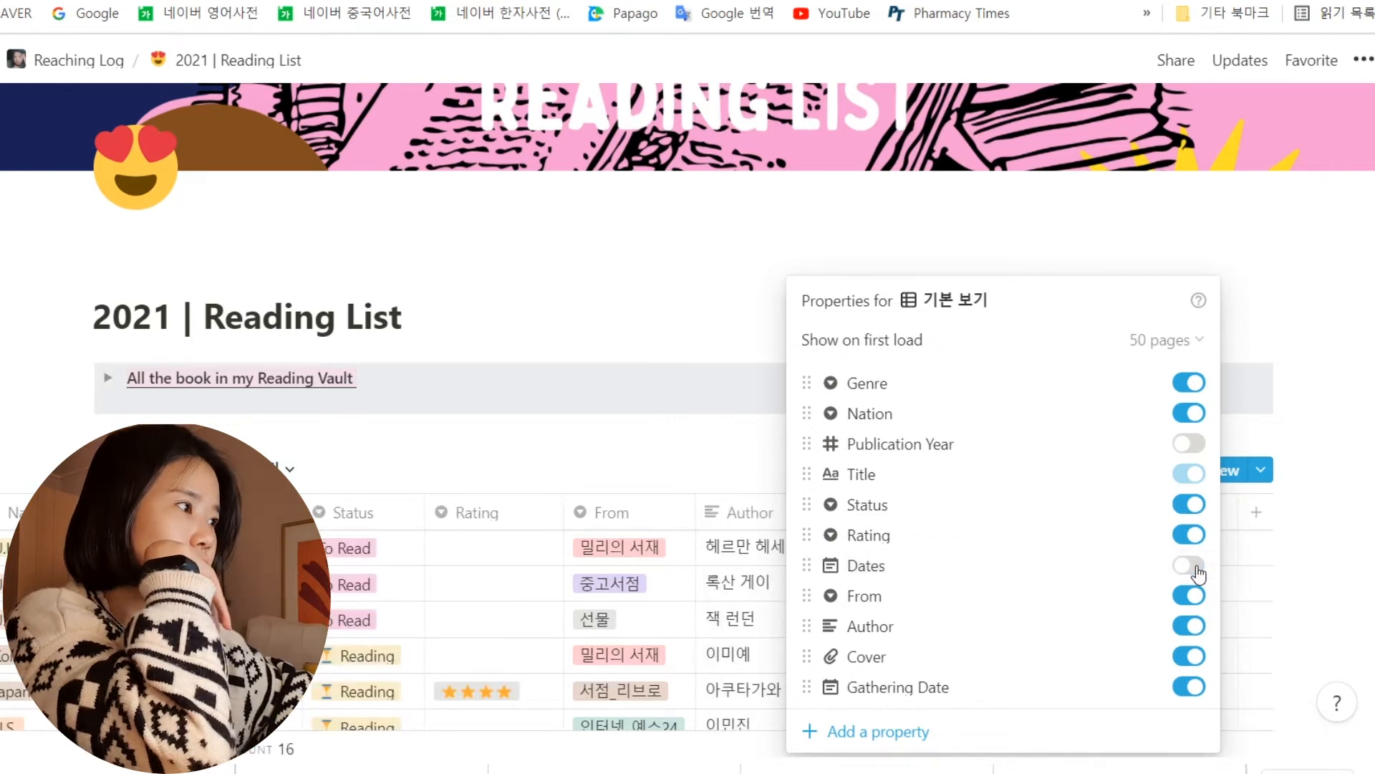
click(1193, 567)
click(728, 530)
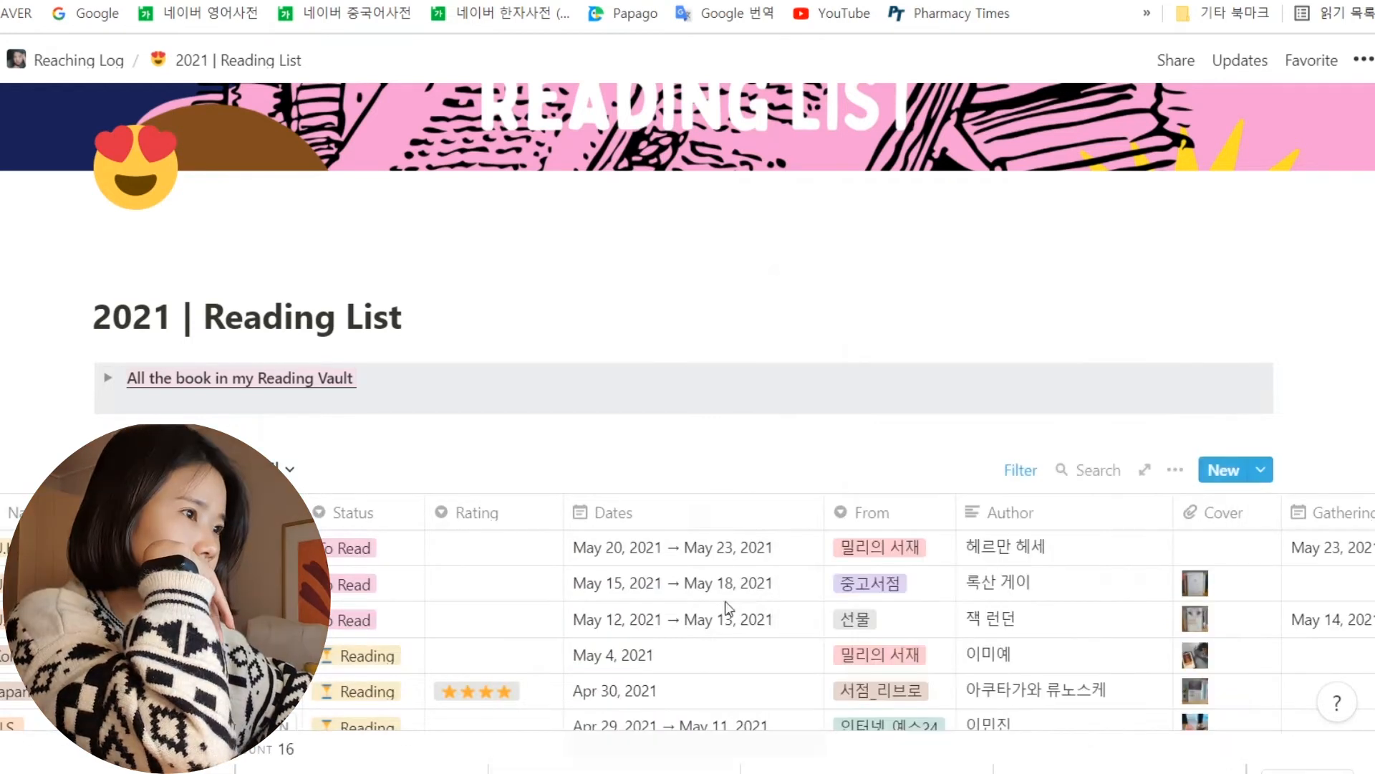
Look over the Book List entries and the table below them, including the leftmost Genre and Nation columns.
scroll(732, 556, down, 2)
scroll(733, 555, down, 8)
scroll(562, 587, up, 2)
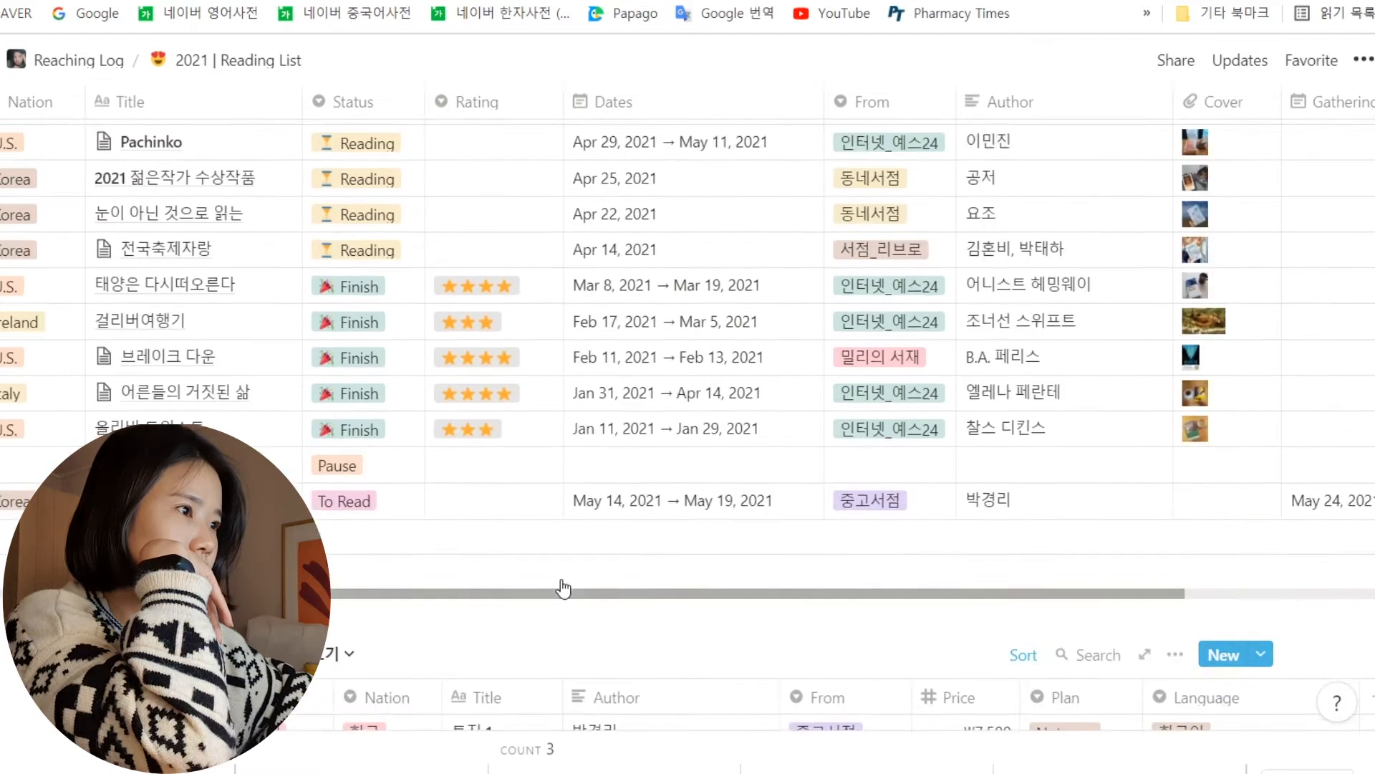
drag(474, 638, 458, 637)
scroll(459, 519, up, 10)
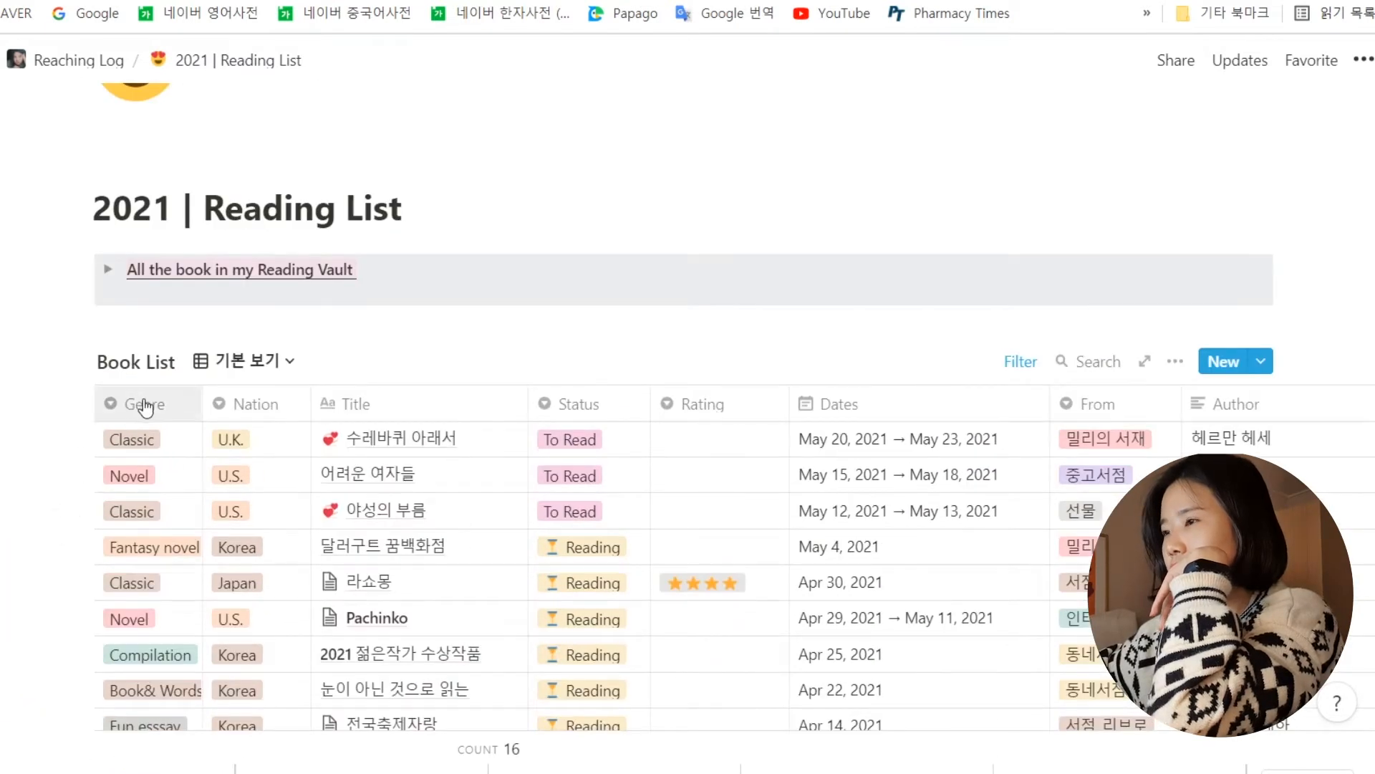
Review the available Genre and Nation options for the first book without changing its values.
click(175, 442)
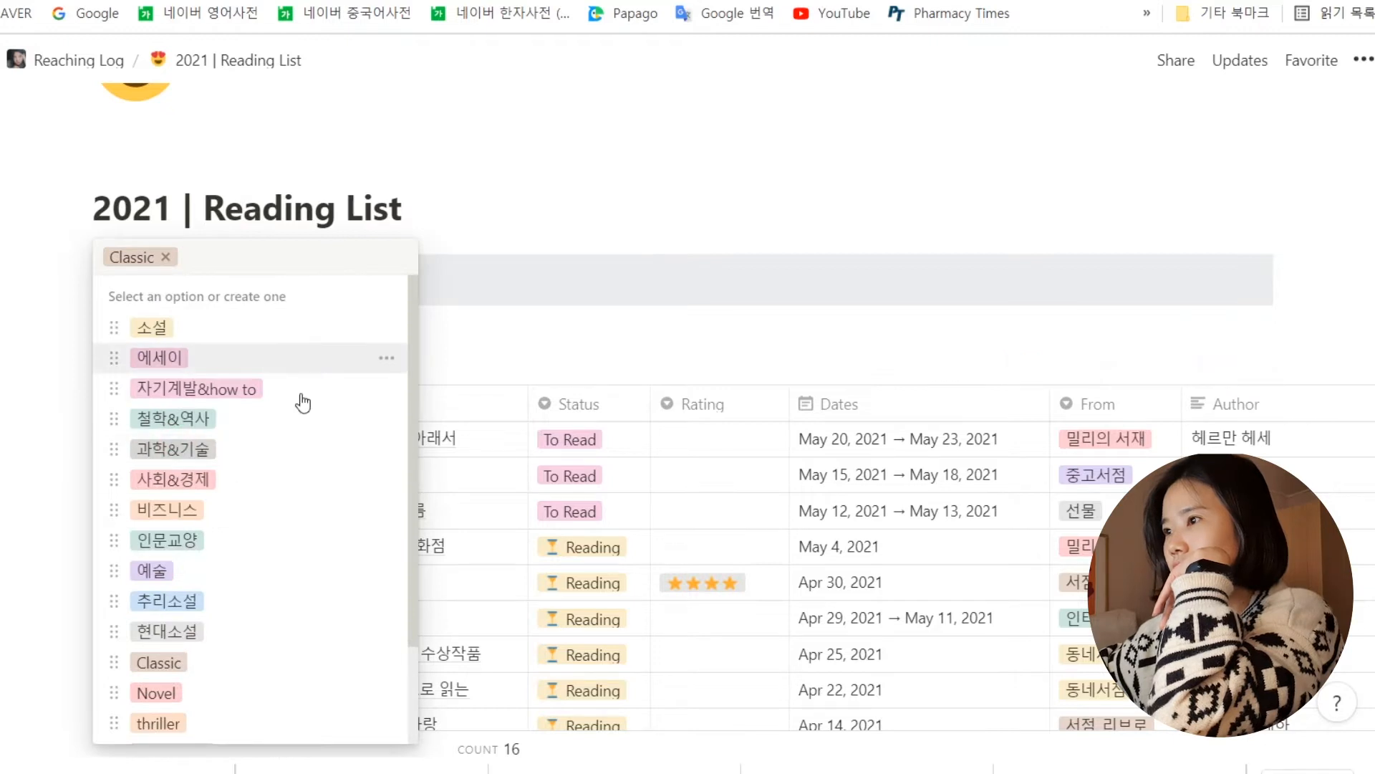
scroll(356, 482, down, 3)
scroll(342, 486, up, 3)
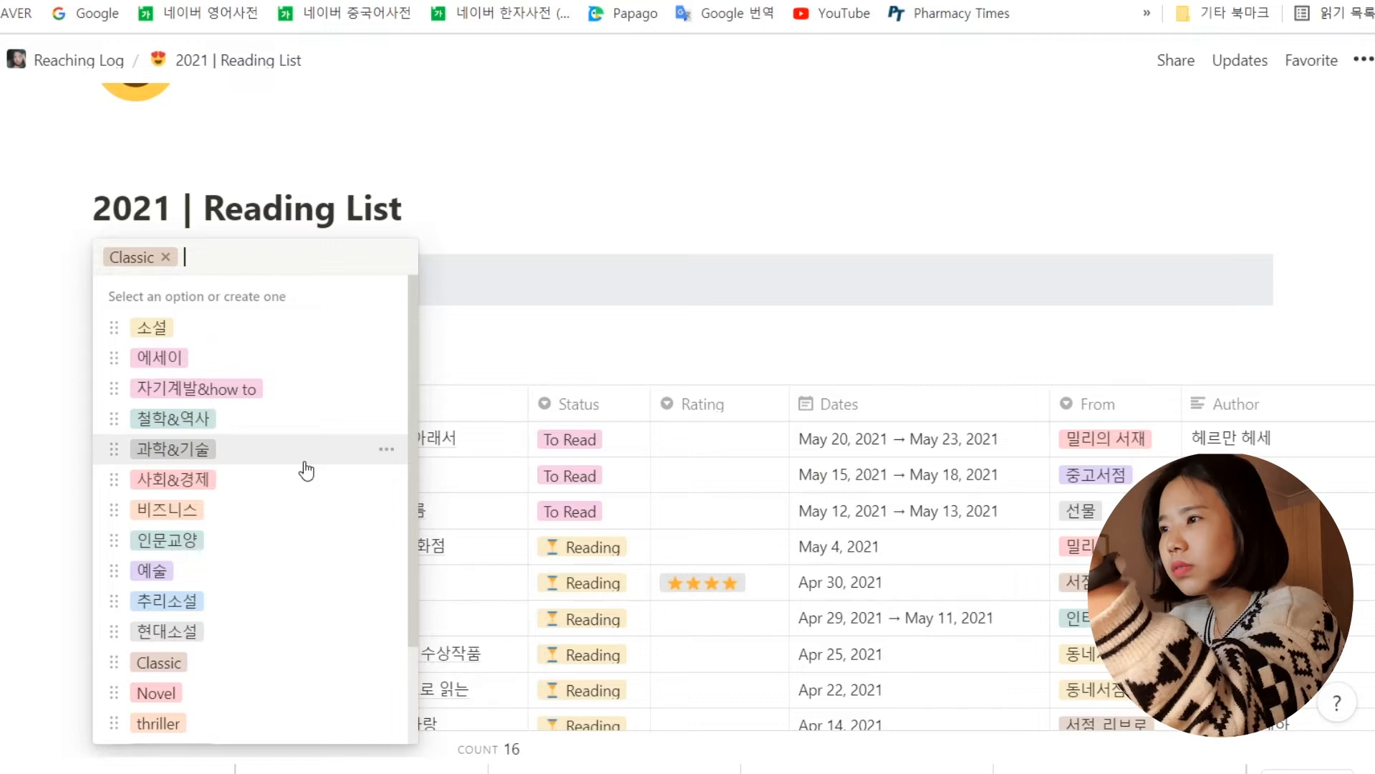
scroll(306, 470, down, 2)
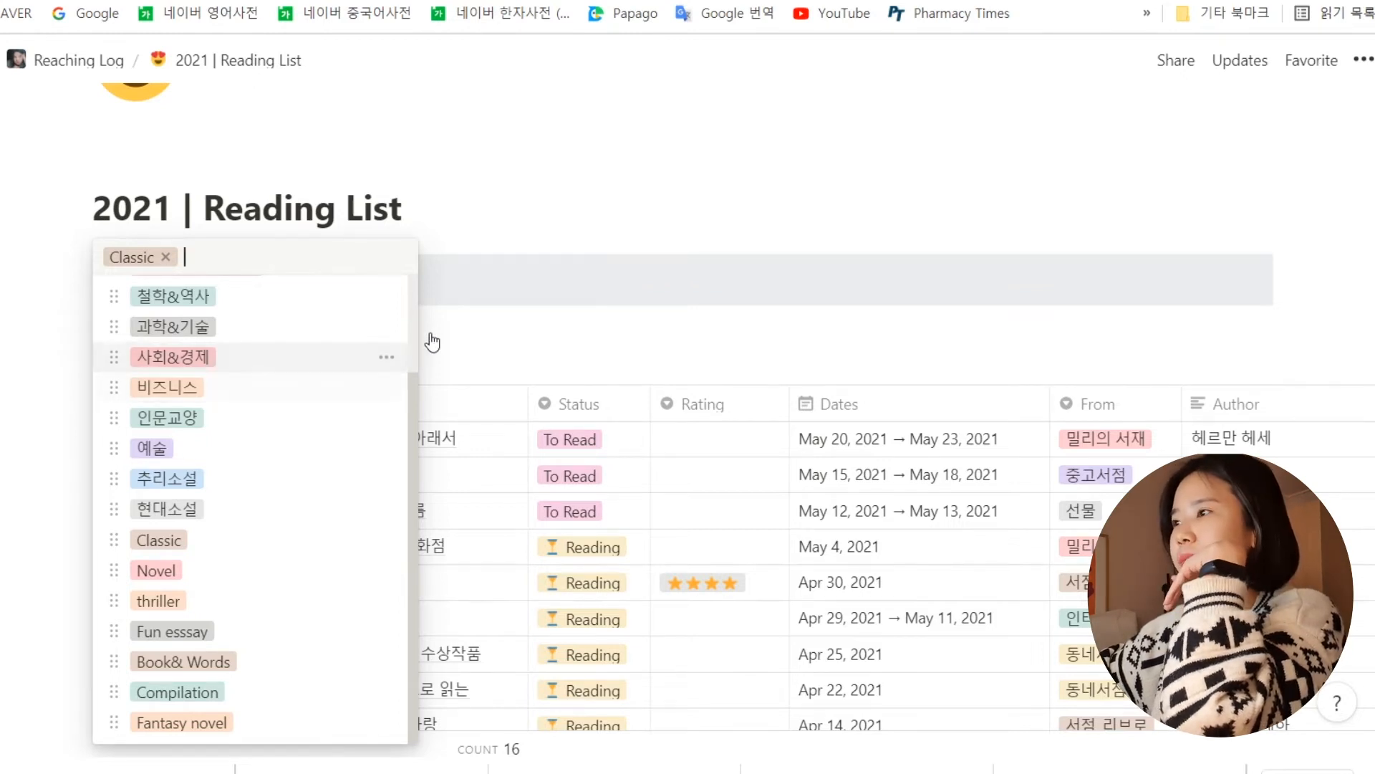
key(Escape)
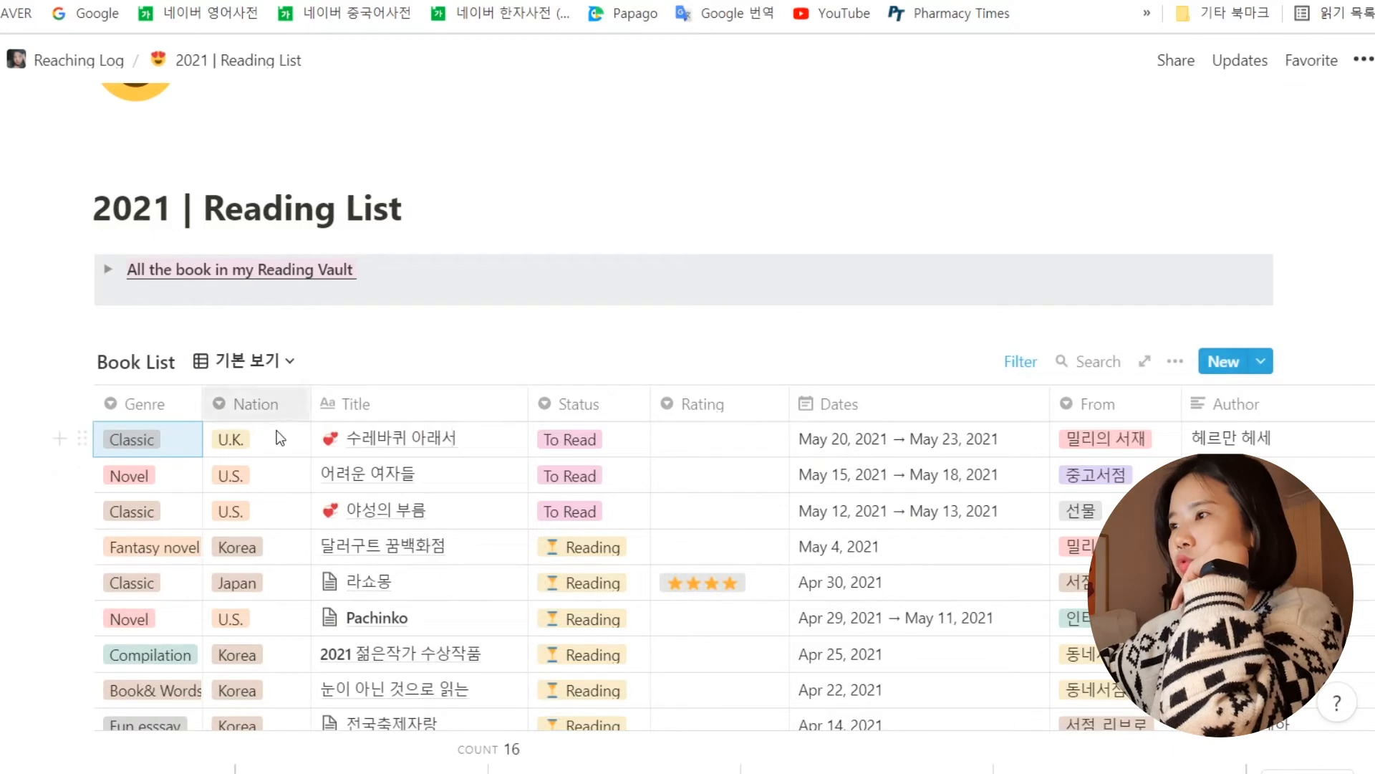
click(276, 453)
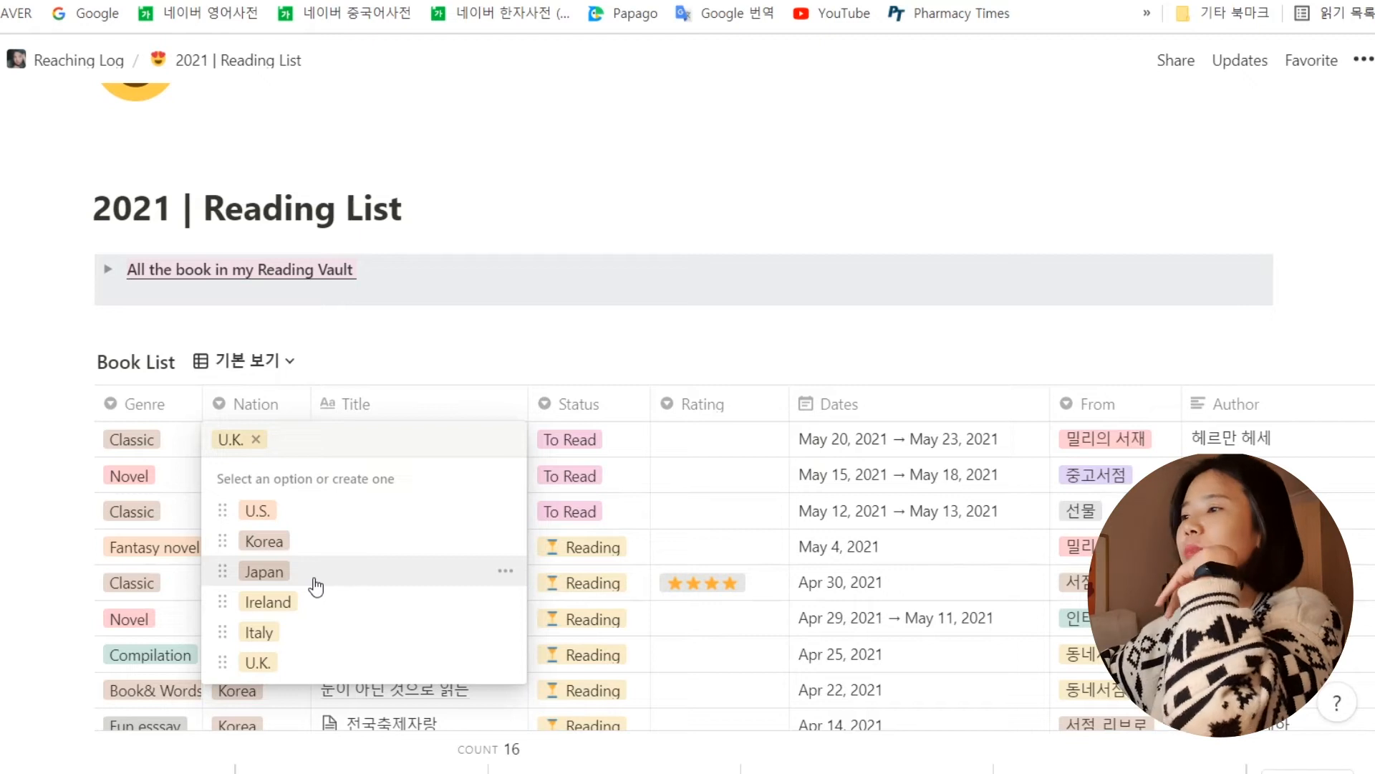
click(399, 338)
Look over the books' statuses, ratings and dates, and review the From options for 어려운 여자들 without changing its source.
scroll(415, 331, down, 5)
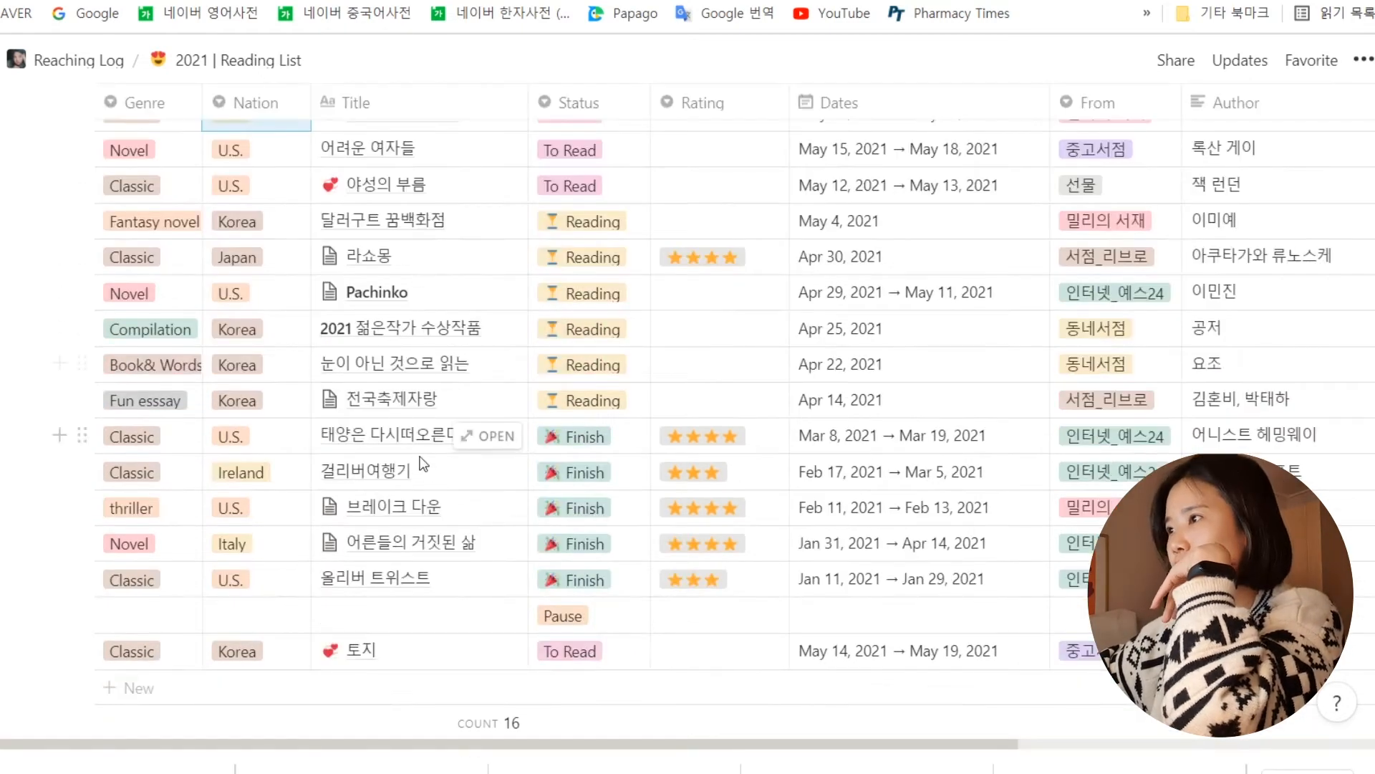
scroll(430, 435, up, 3)
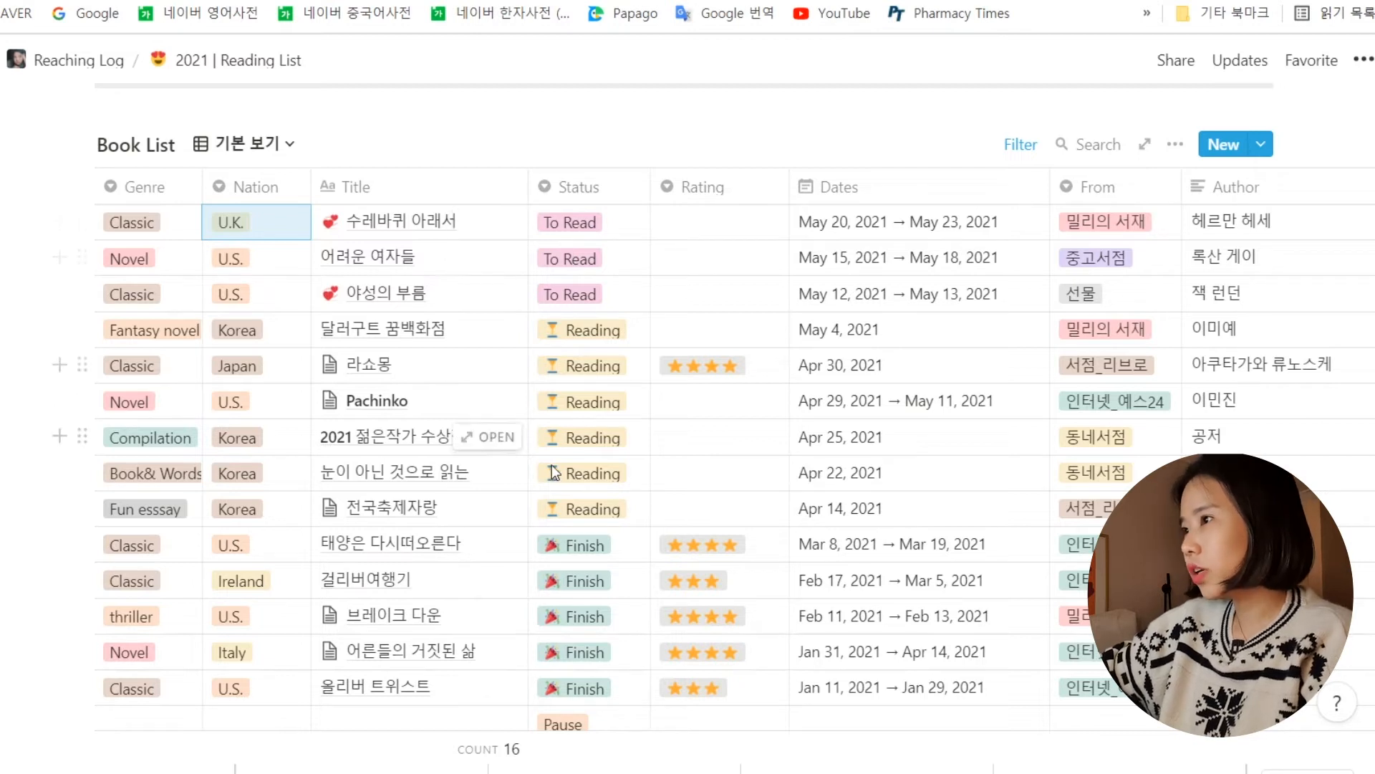
scroll(578, 496, down, 3)
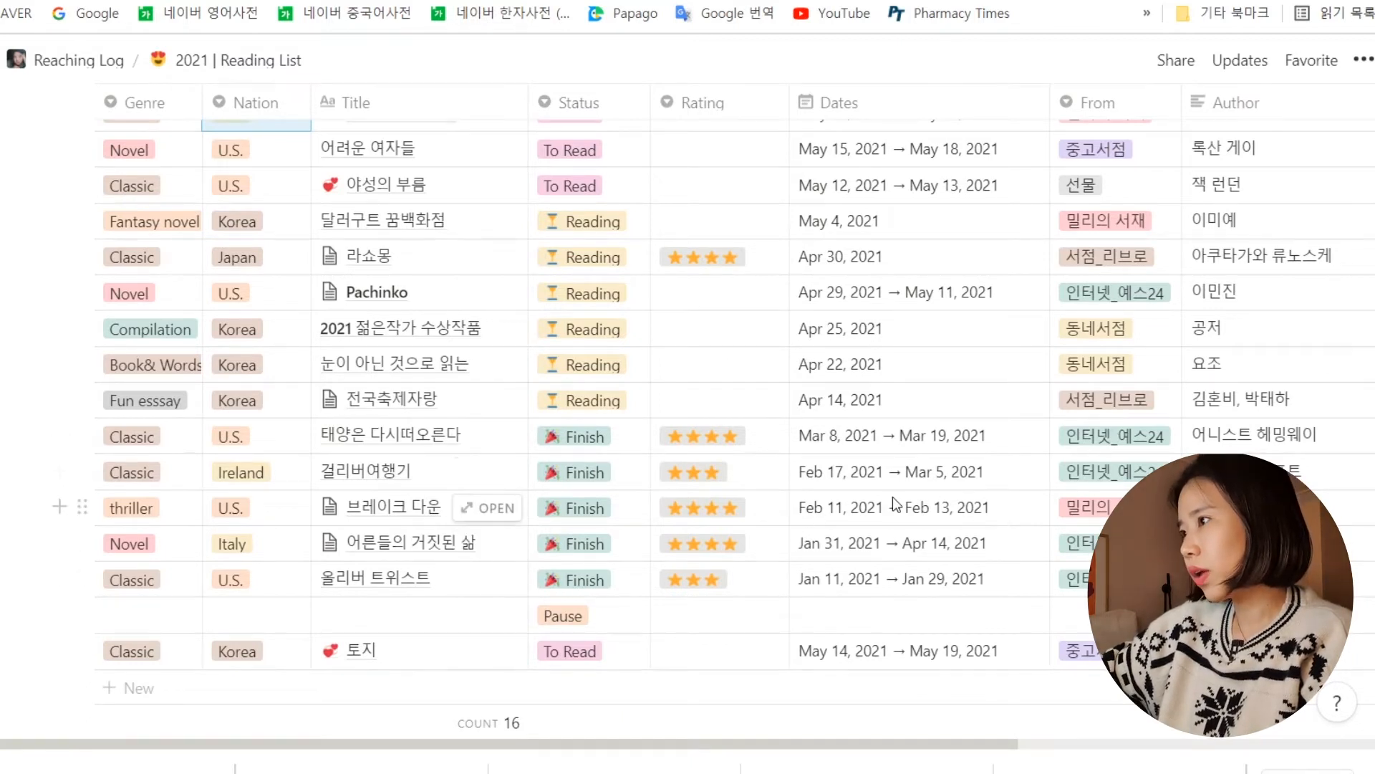
scroll(850, 555, up, 3)
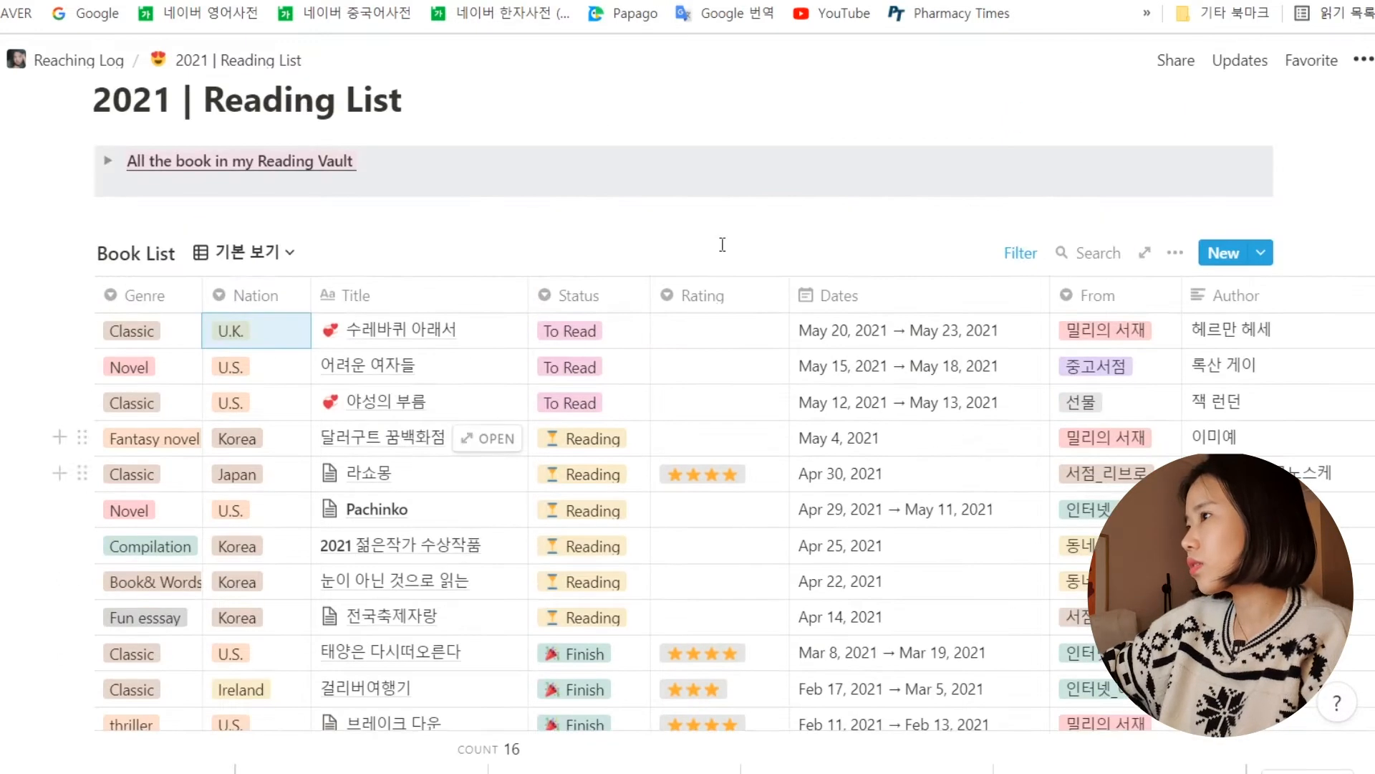
scroll(898, 373, down, 3)
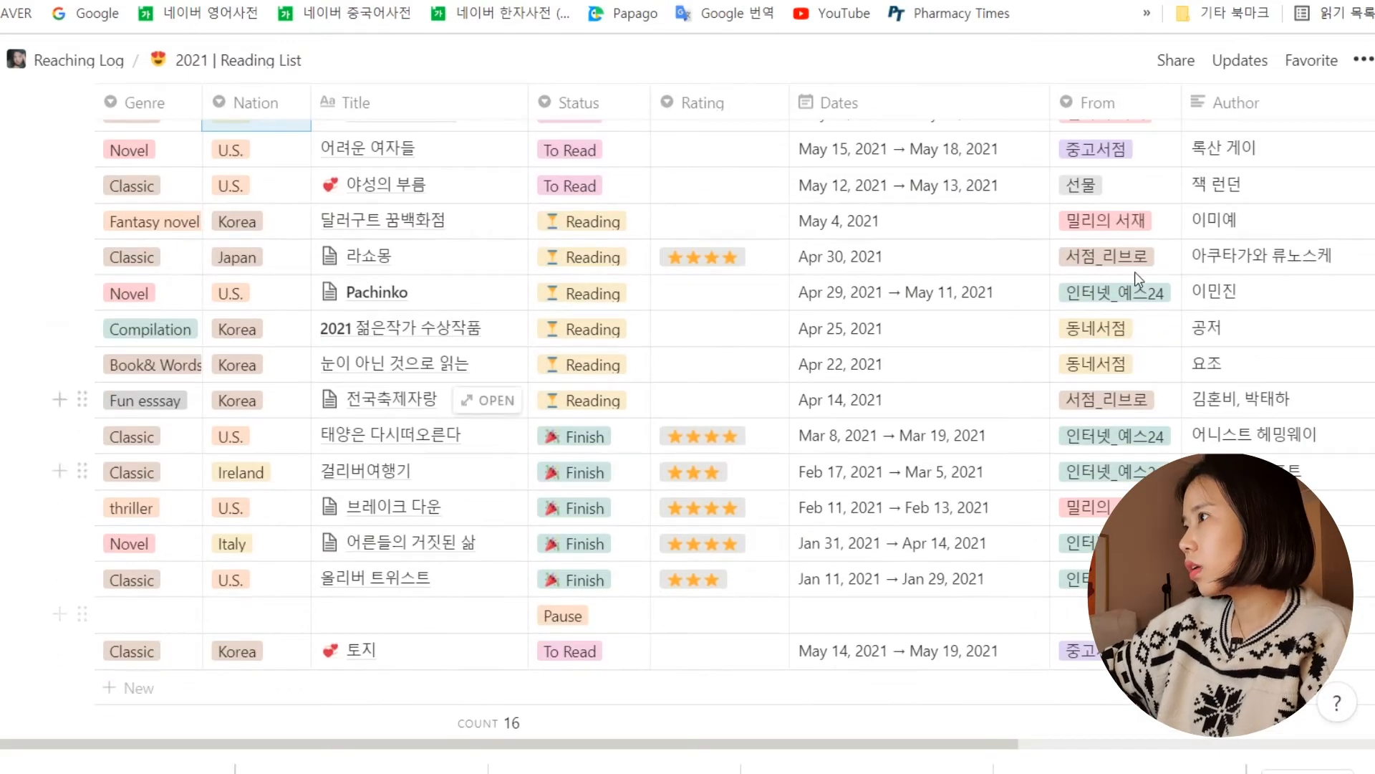
click(1143, 153)
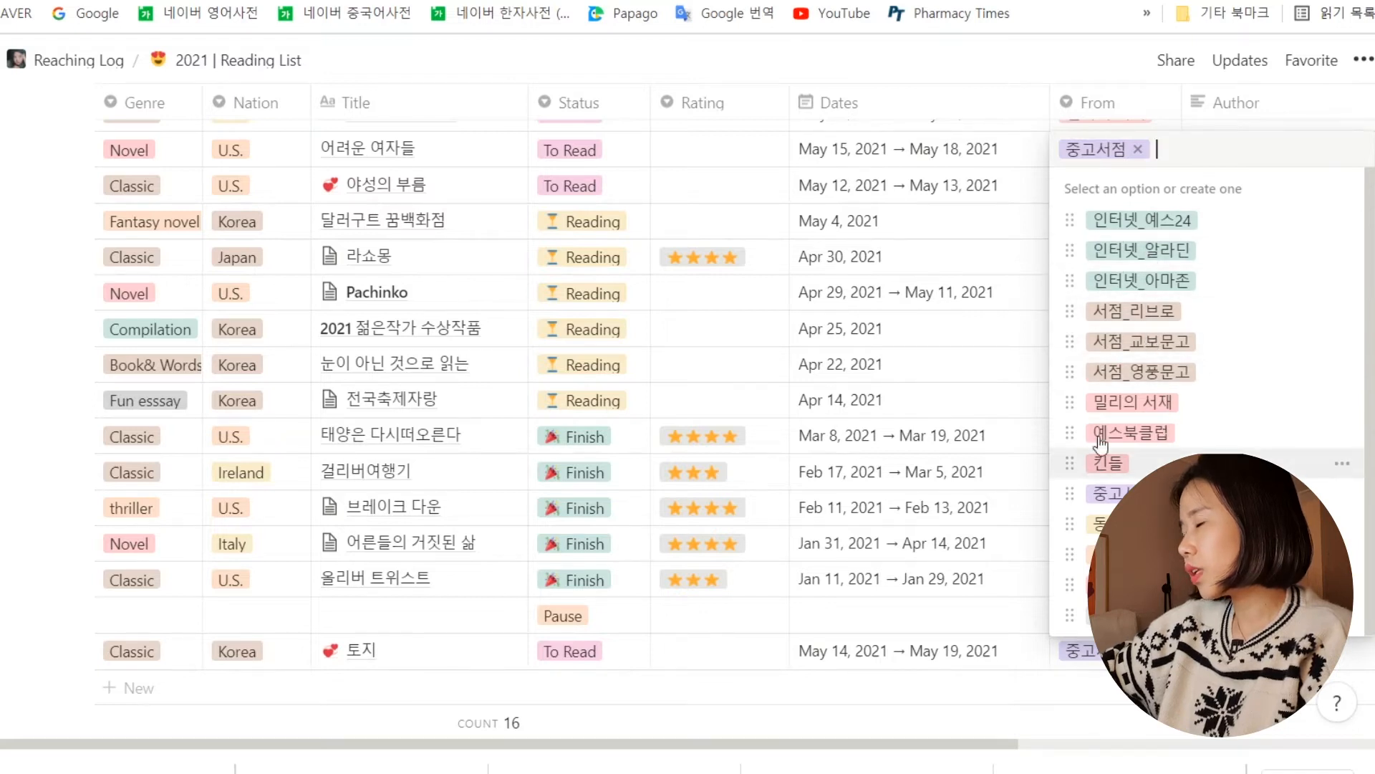
key(Escape)
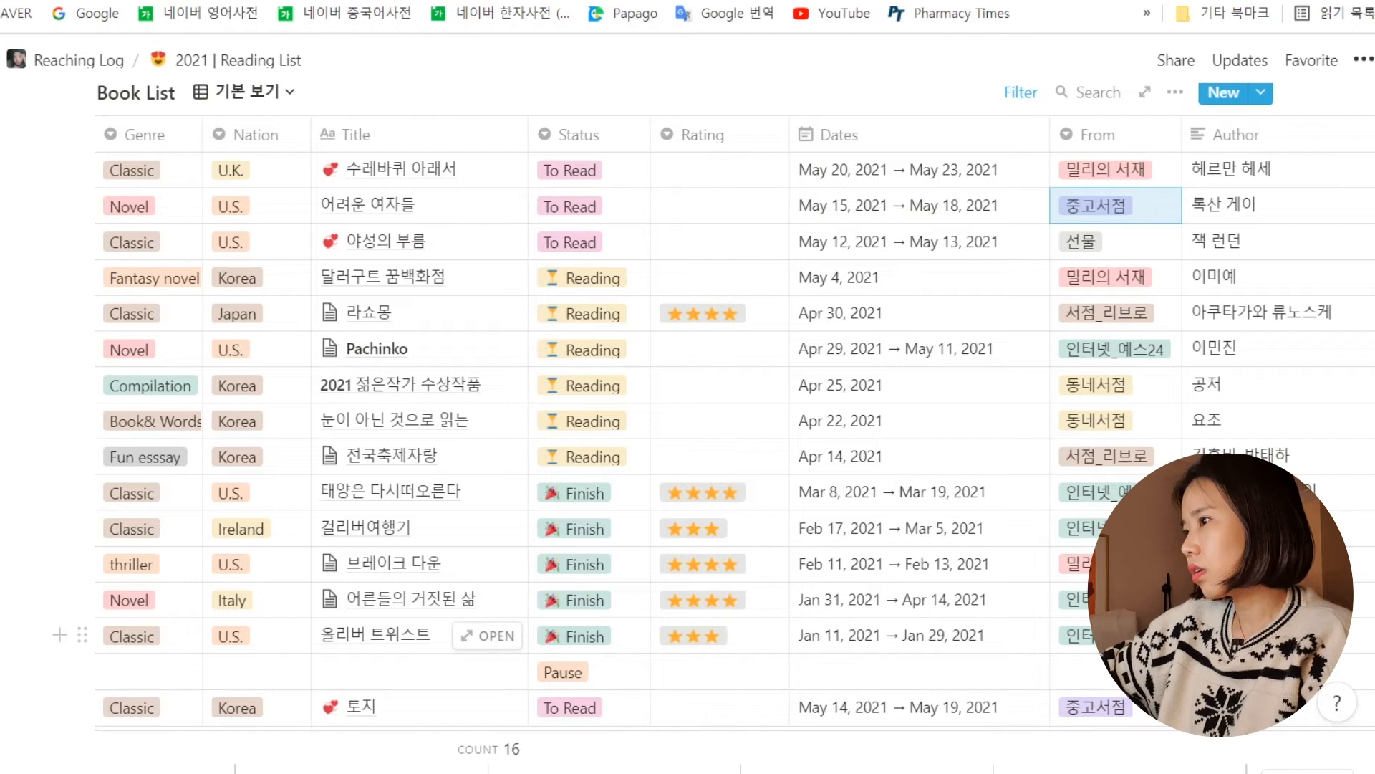
Look over the Author, Cover and Gathering Date columns of the Book List table.
scroll(1014, 686, right, 6)
scroll(1014, 686, down, 3)
scroll(1014, 686, up, 8)
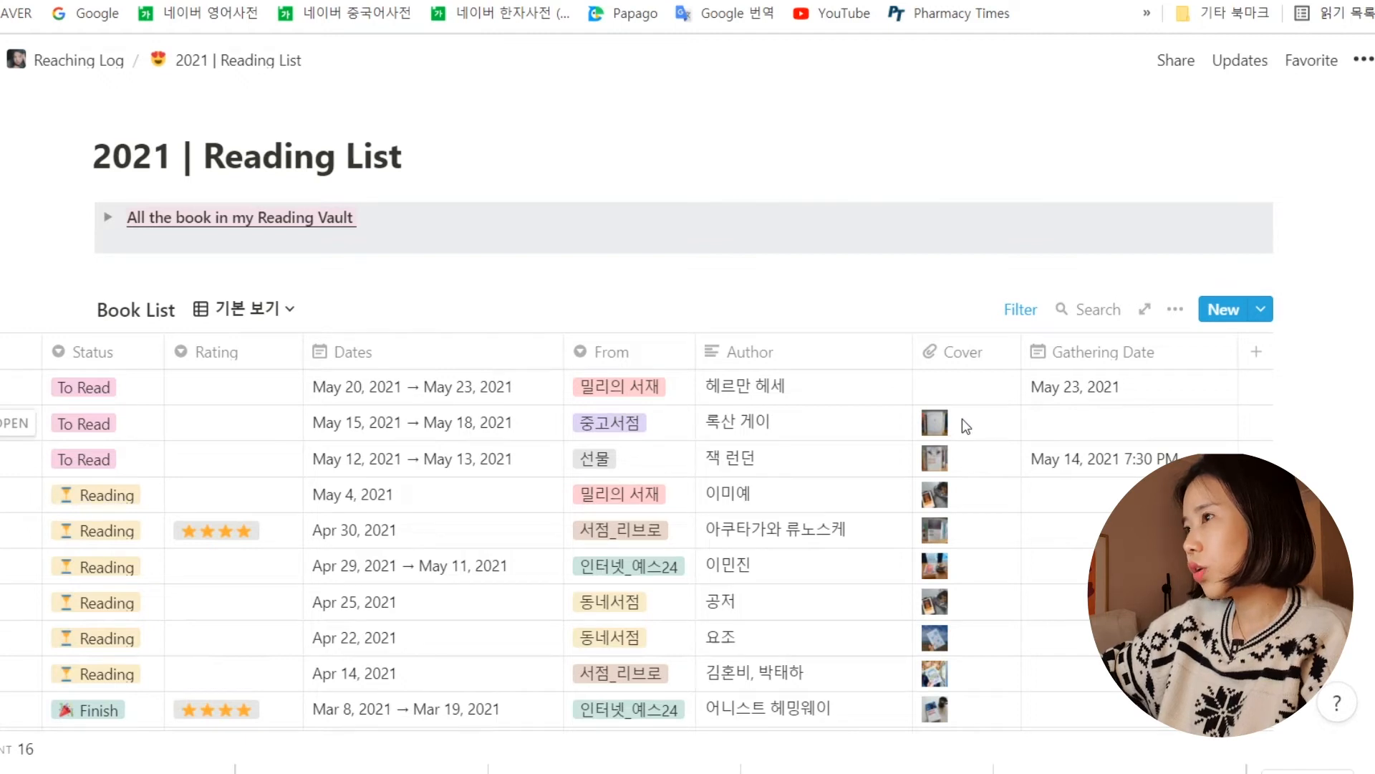
Show the Book List in Calendar view, switch it to Gallery view and look over the book cards.
click(293, 310)
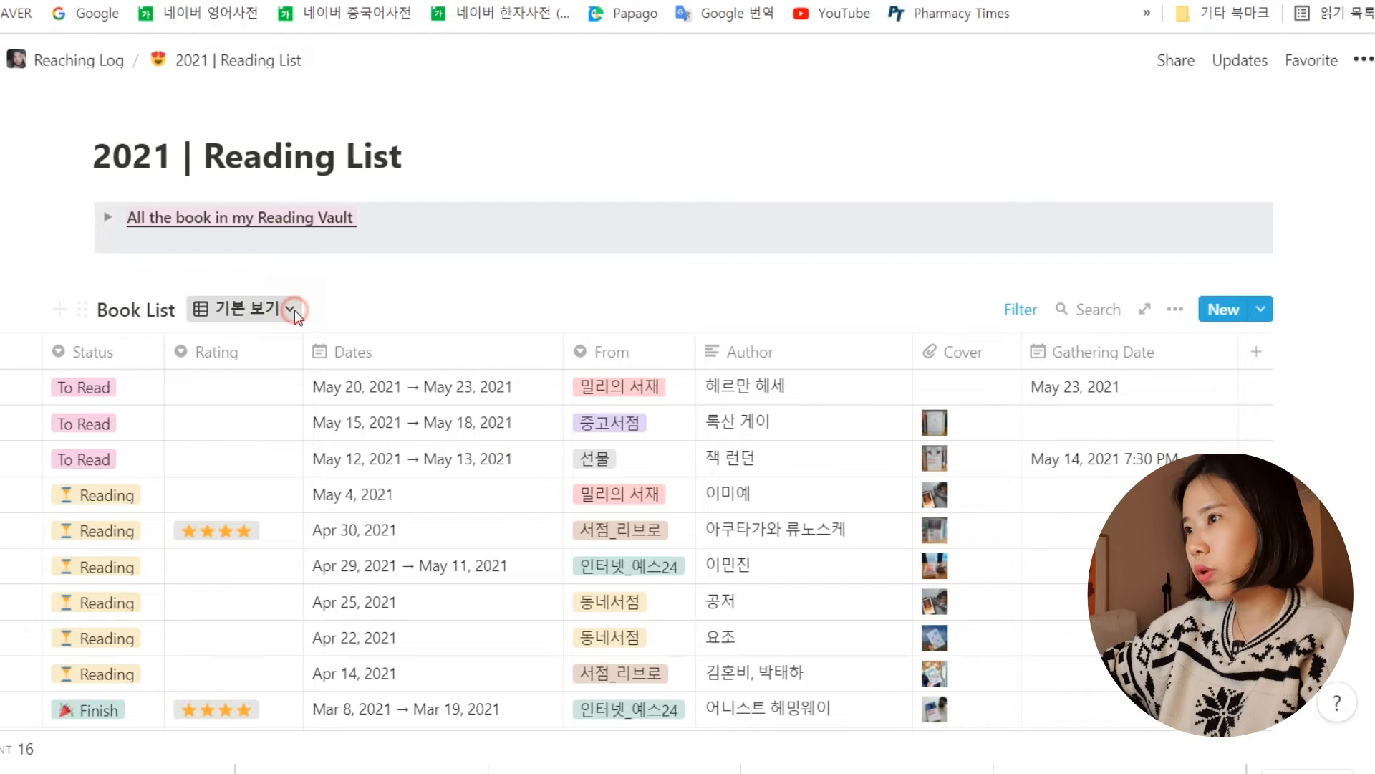
click(215, 481)
click(167, 376)
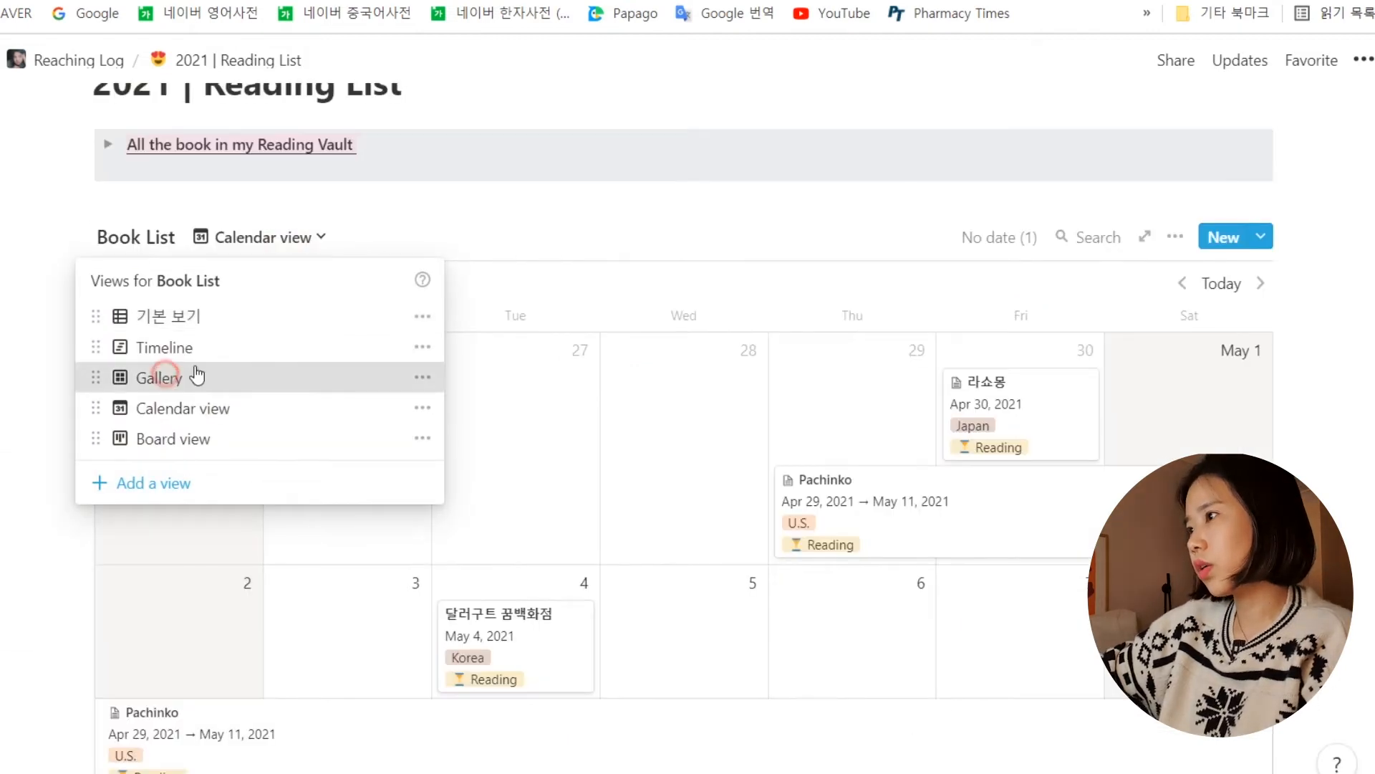
scroll(1230, 421, down, 5)
scroll(1252, 416, down, 10)
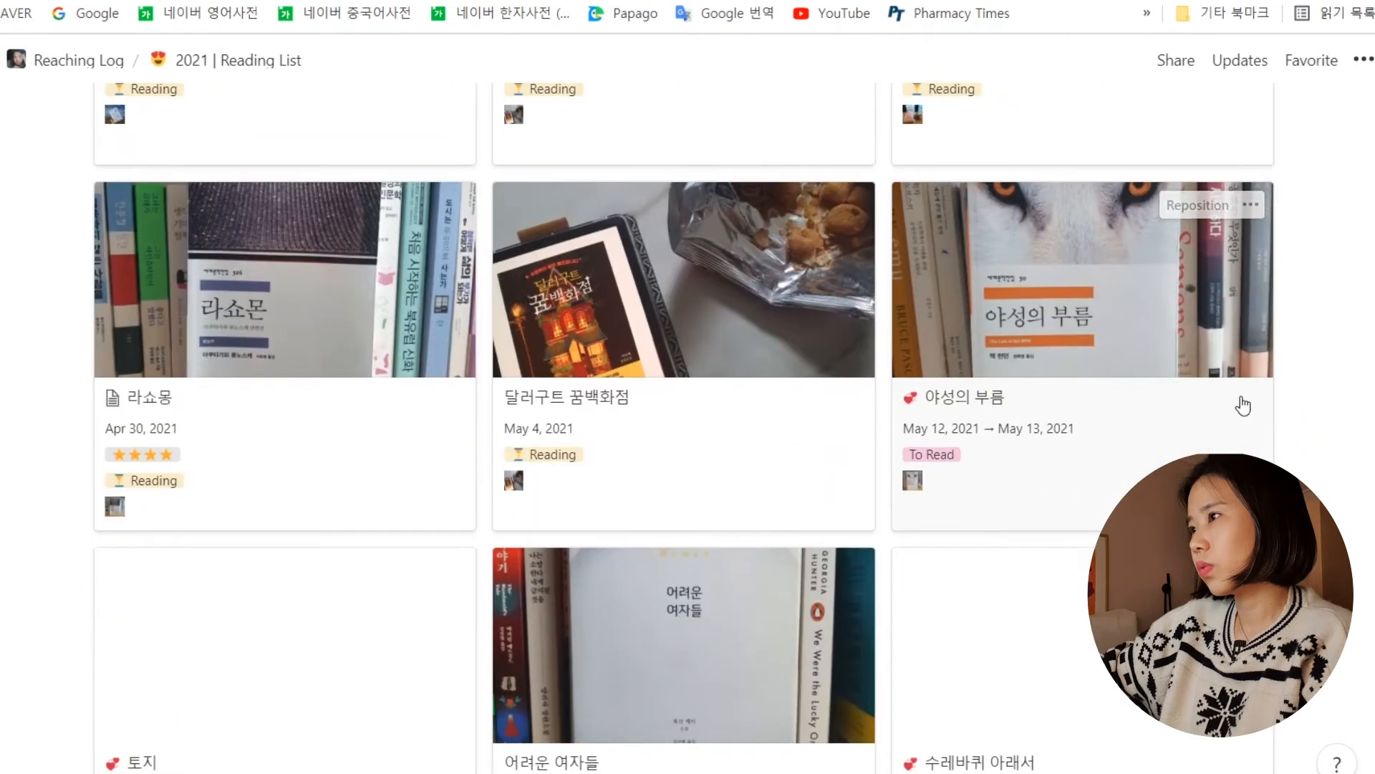
scroll(1243, 406, down, 3)
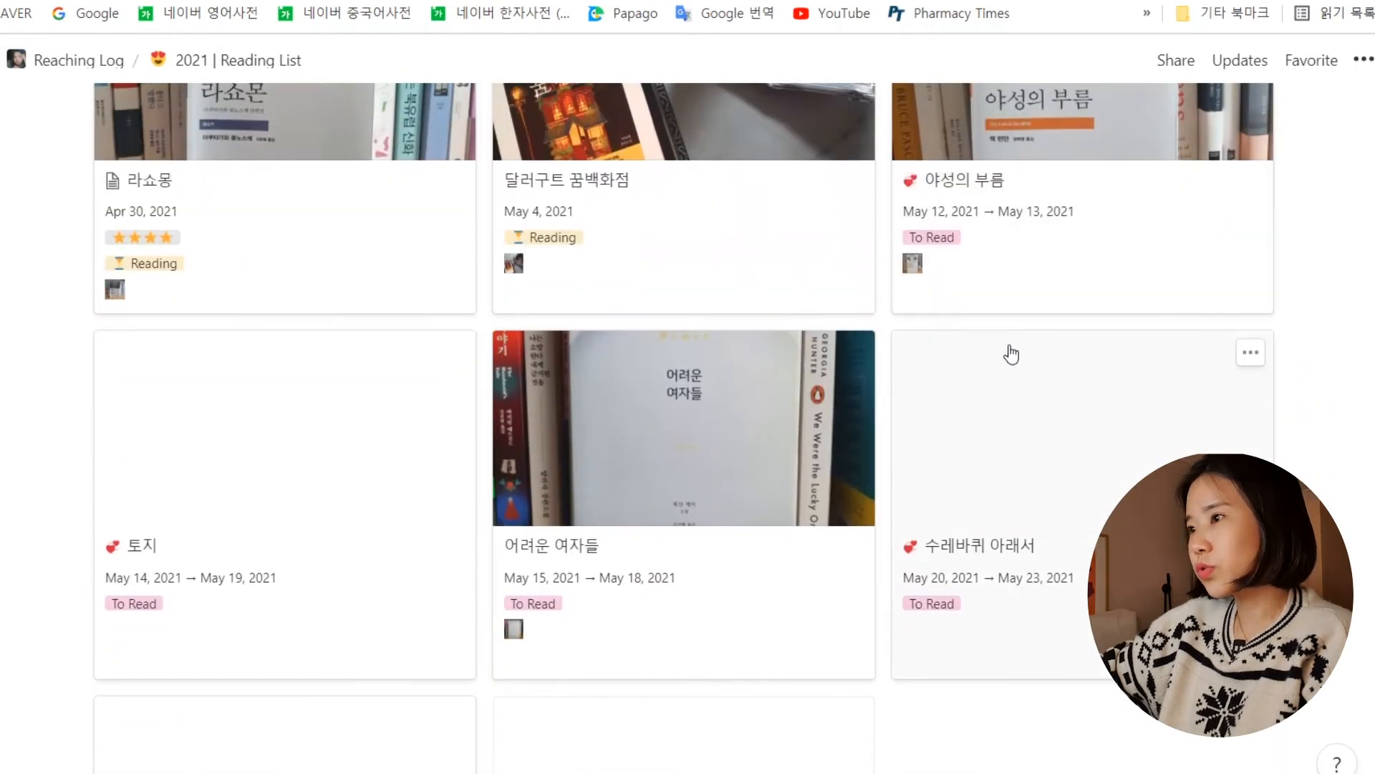
scroll(1011, 354, up, 15)
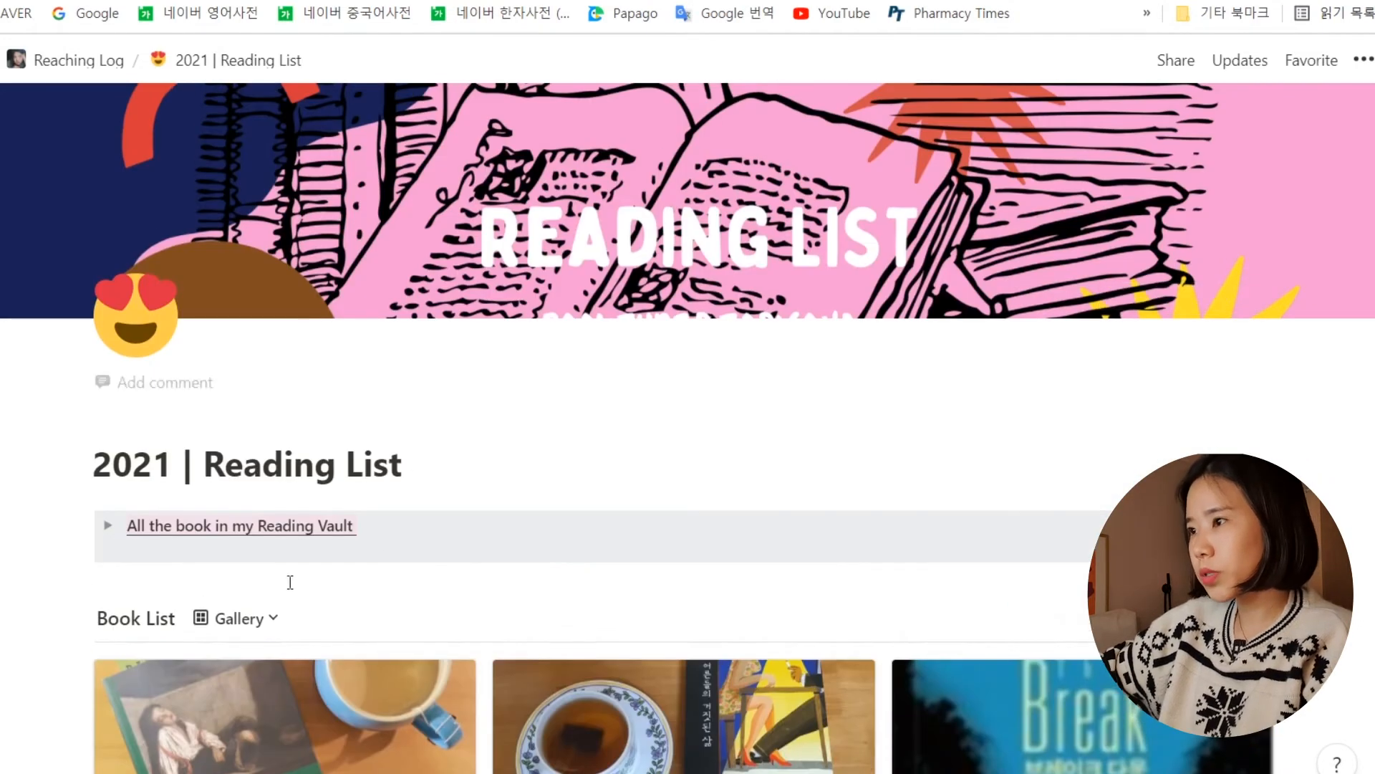
Switch the Book List to Board view and look over the books under each status.
click(244, 618)
click(138, 528)
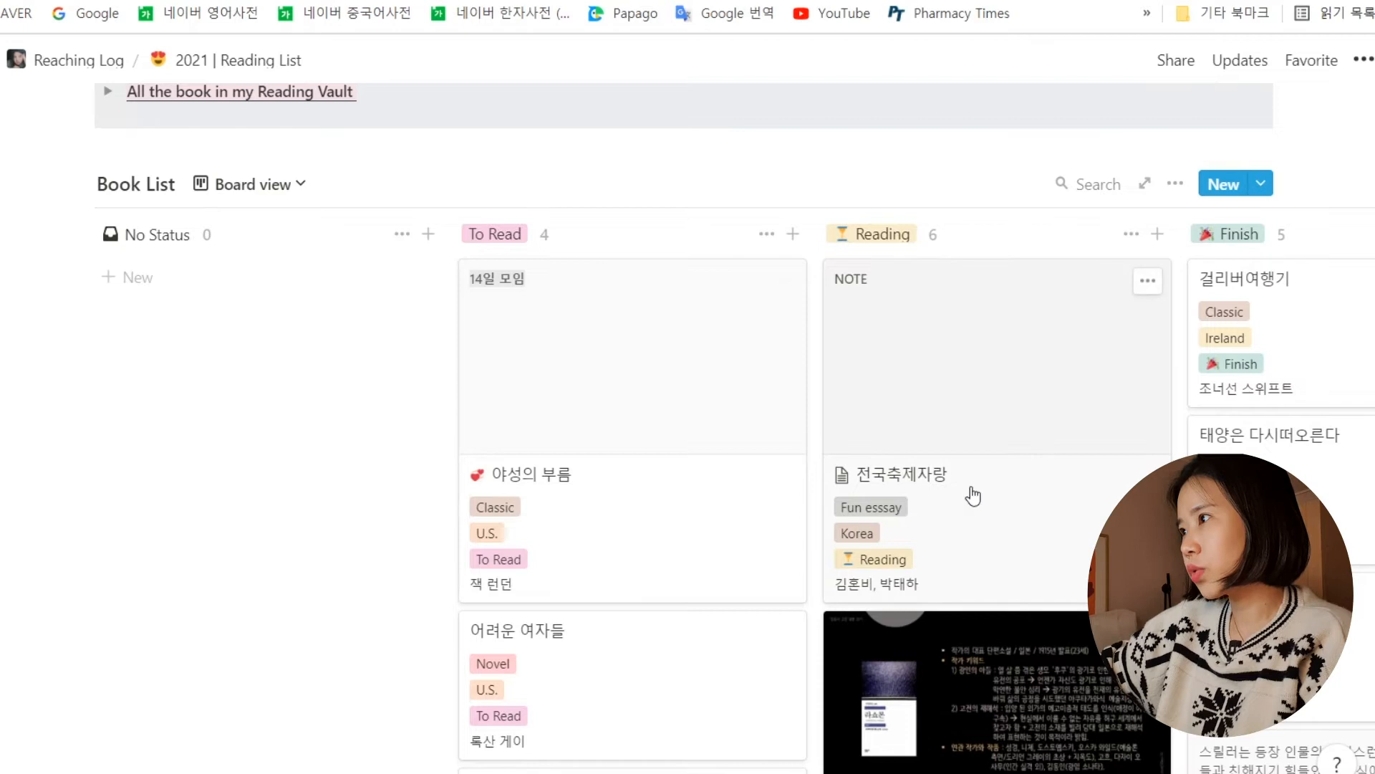
scroll(880, 513, down, 10)
scroll(917, 509, up, 10)
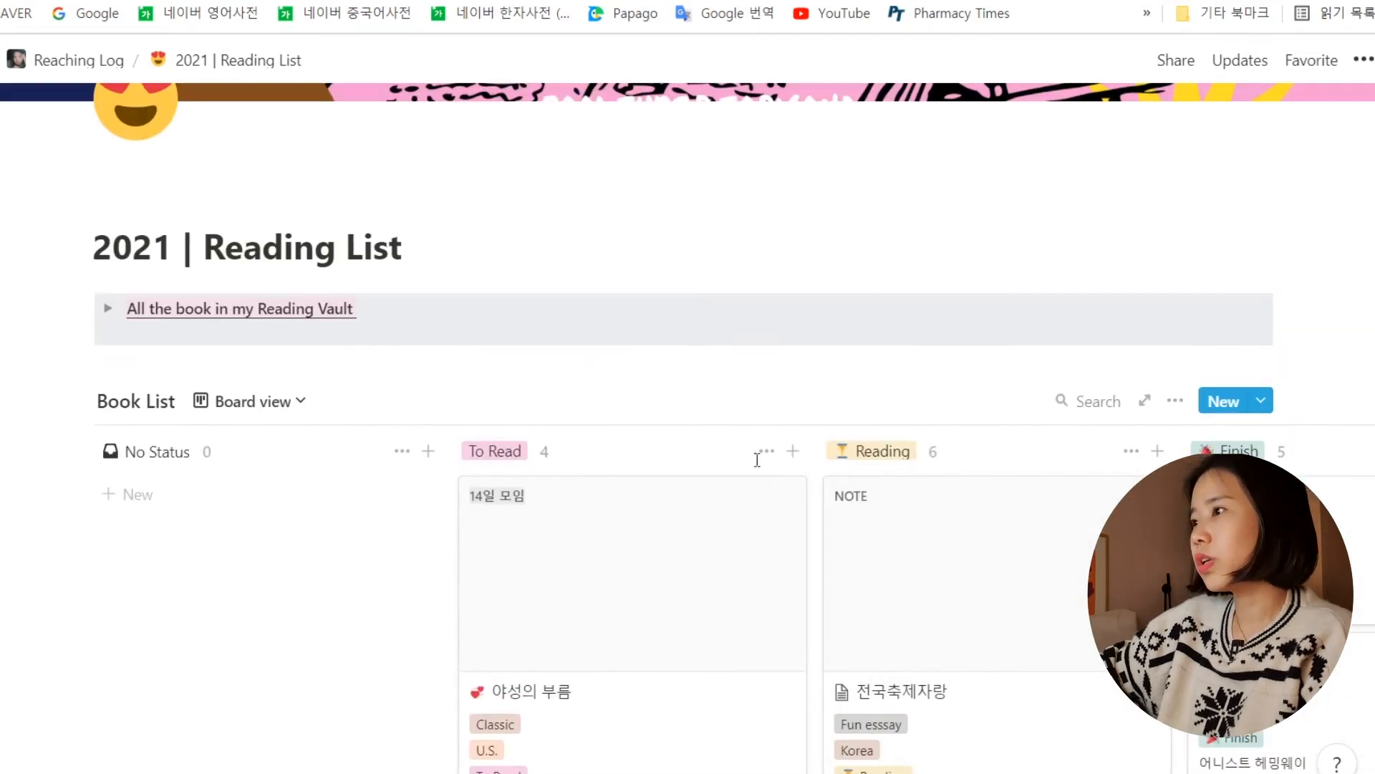
Group the Book List board by Nation and look over the books under each country.
click(1175, 401)
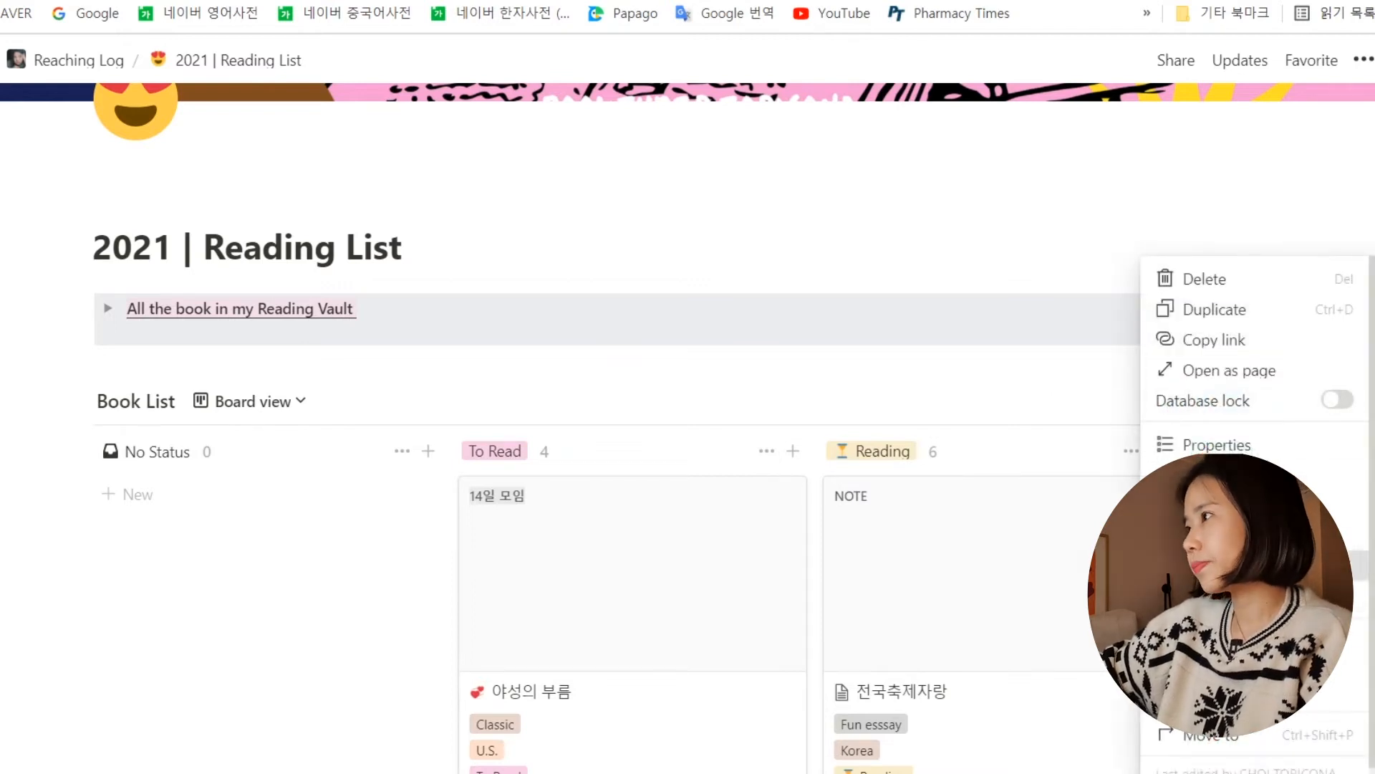
click(1217, 566)
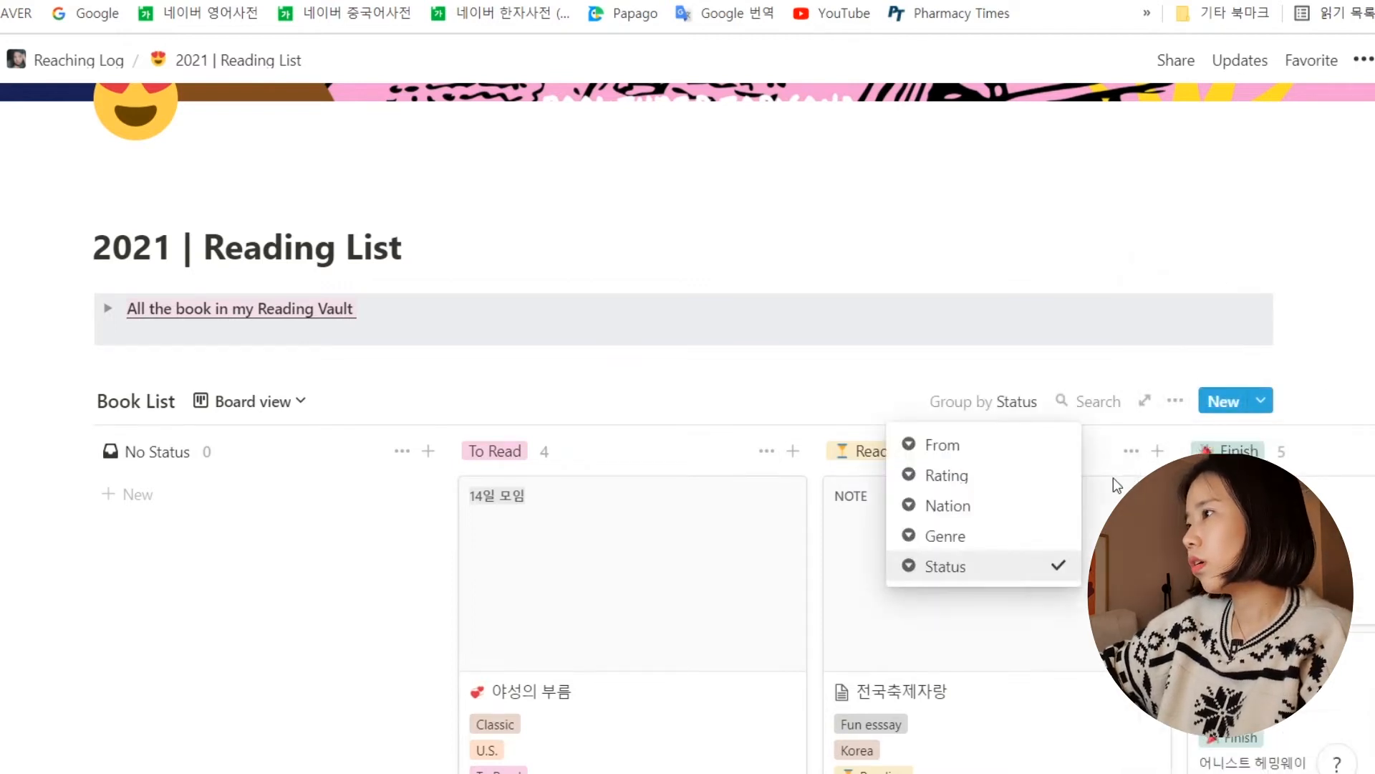
click(950, 510)
scroll(818, 474, down, 2)
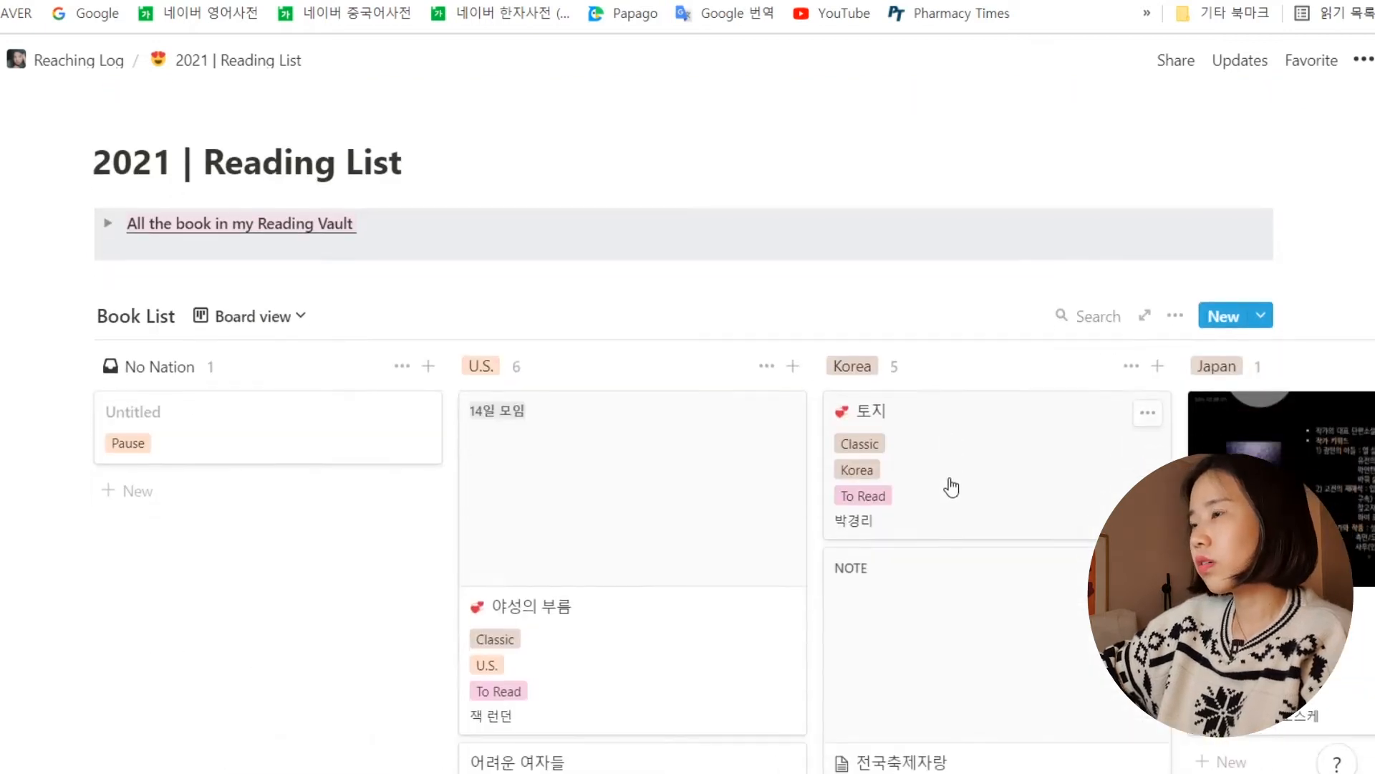
scroll(696, 625, down, 5)
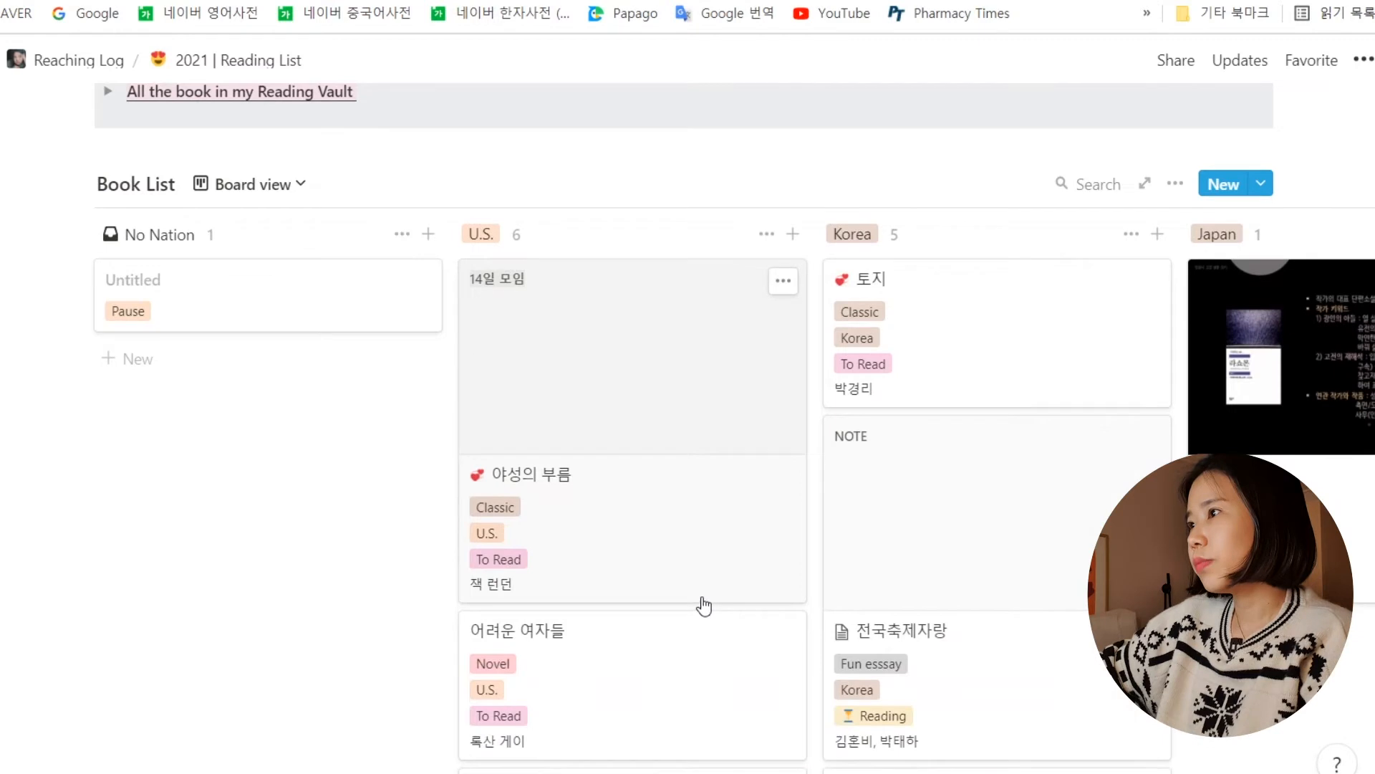
scroll(977, 329, down, 5)
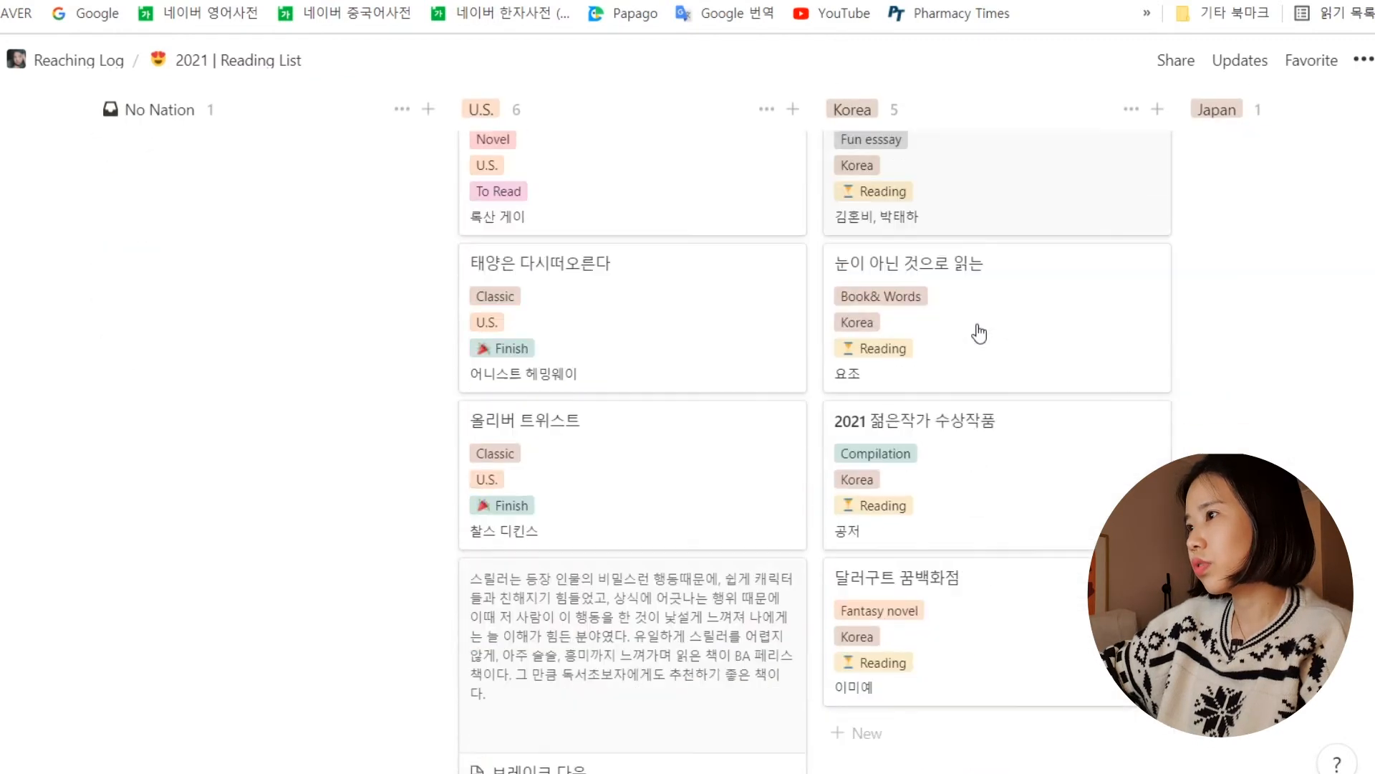
scroll(1228, 346, down, 2)
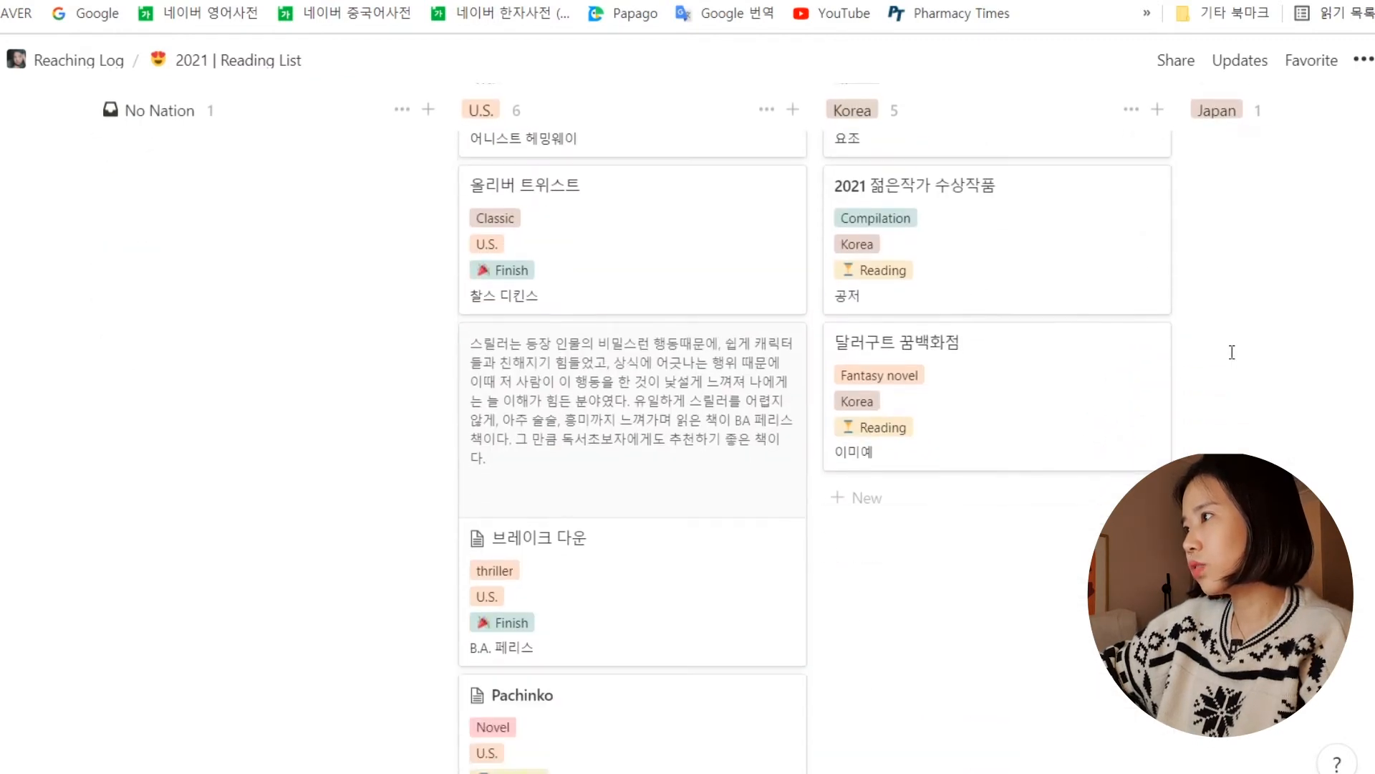
scroll(1279, 373, up, 10)
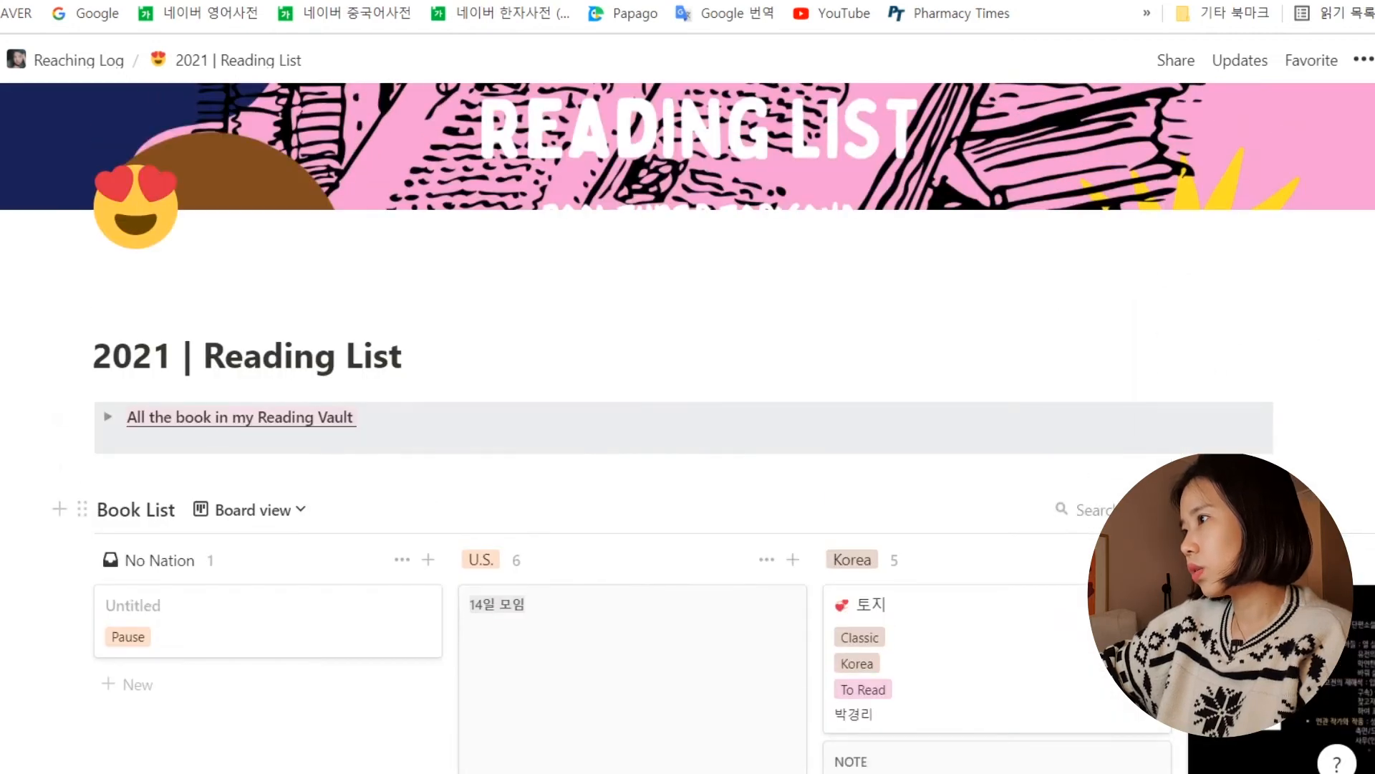
Set the Book List board's grouping back to Status.
click(1182, 509)
click(1210, 475)
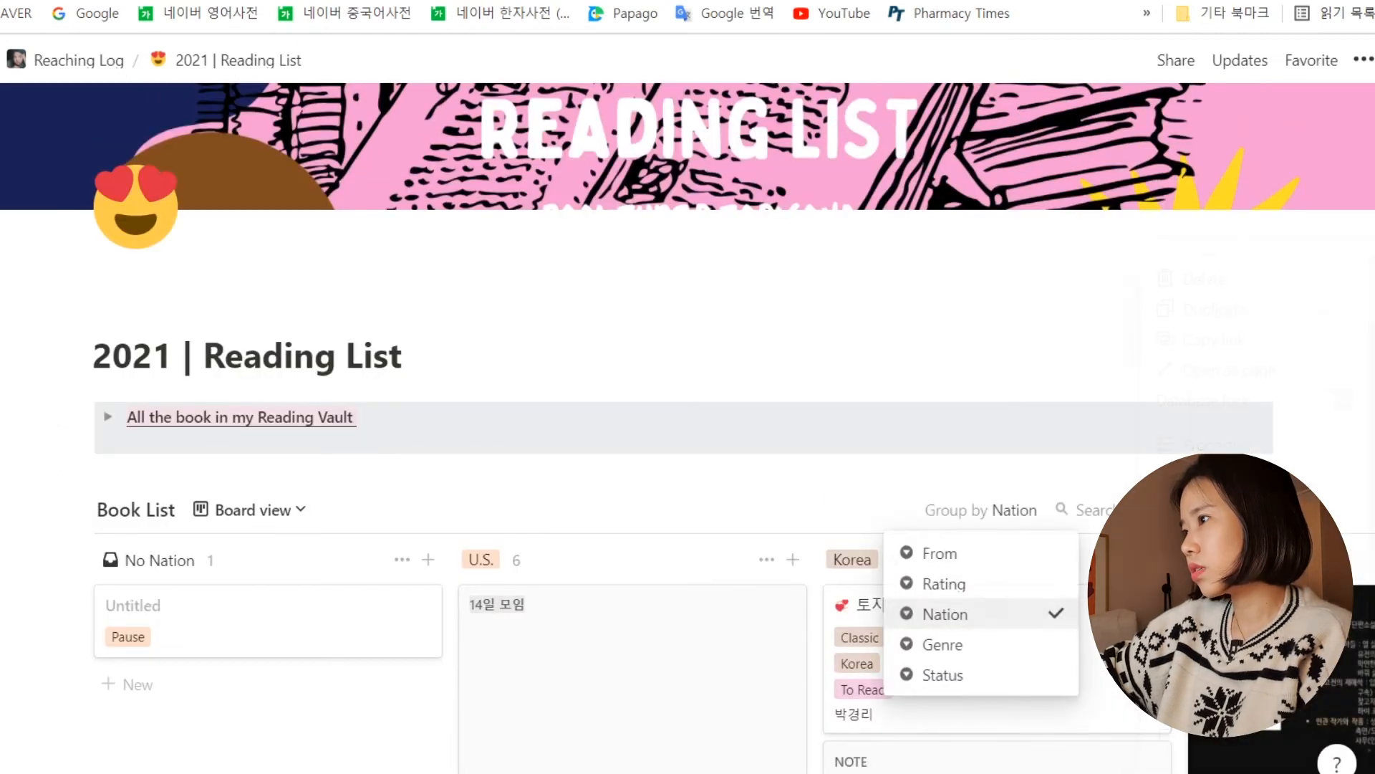
click(955, 684)
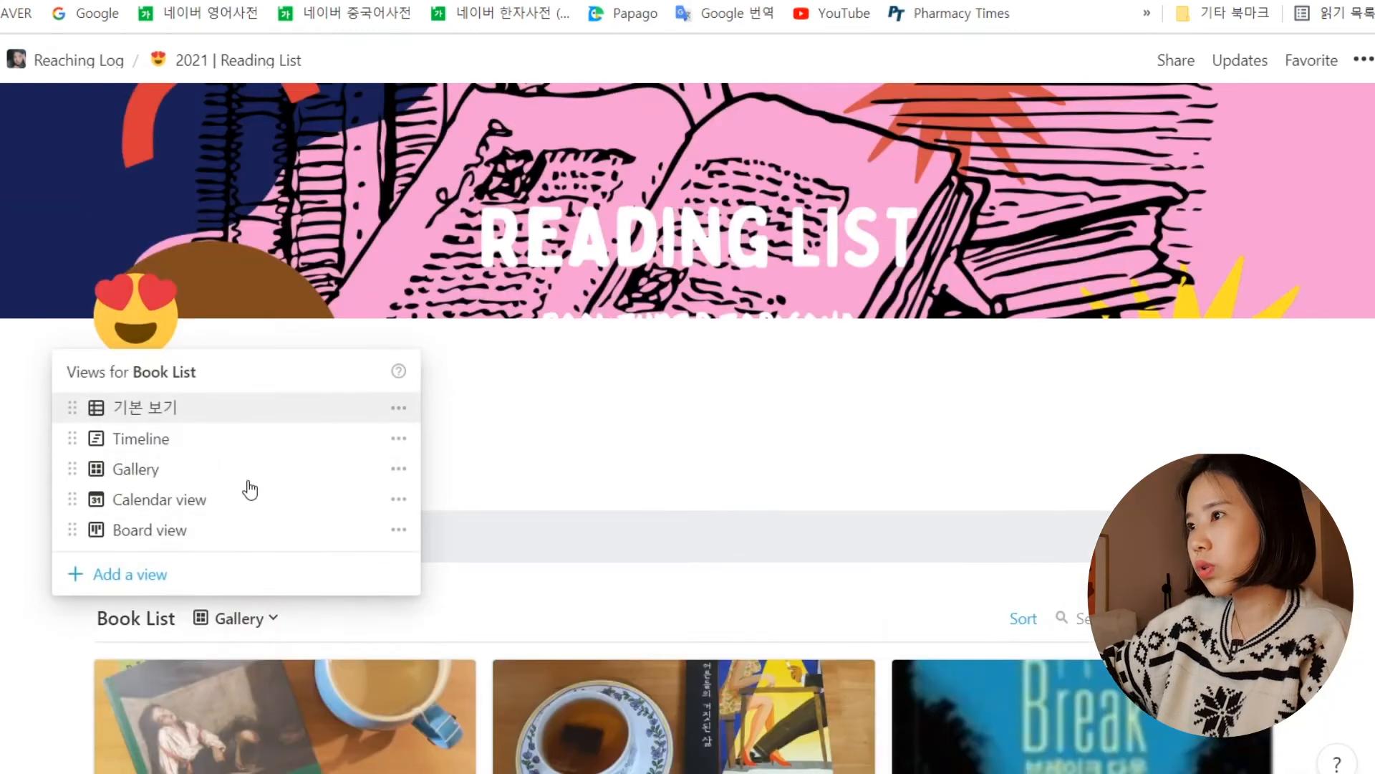
Switch the Book List to the 기본 보기 table view and look over the titles and their page icons.
click(152, 414)
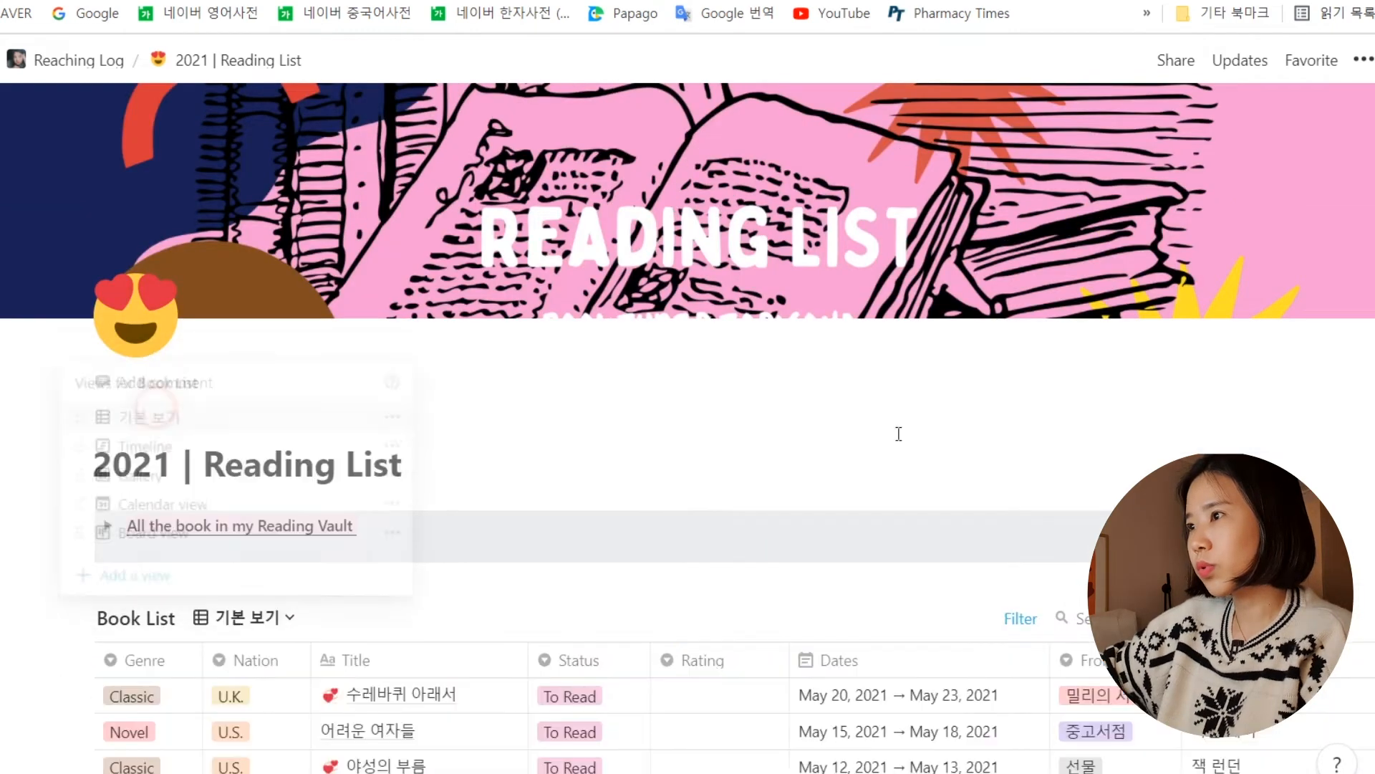
scroll(1094, 416, down, 3)
scroll(1094, 416, down, 3)
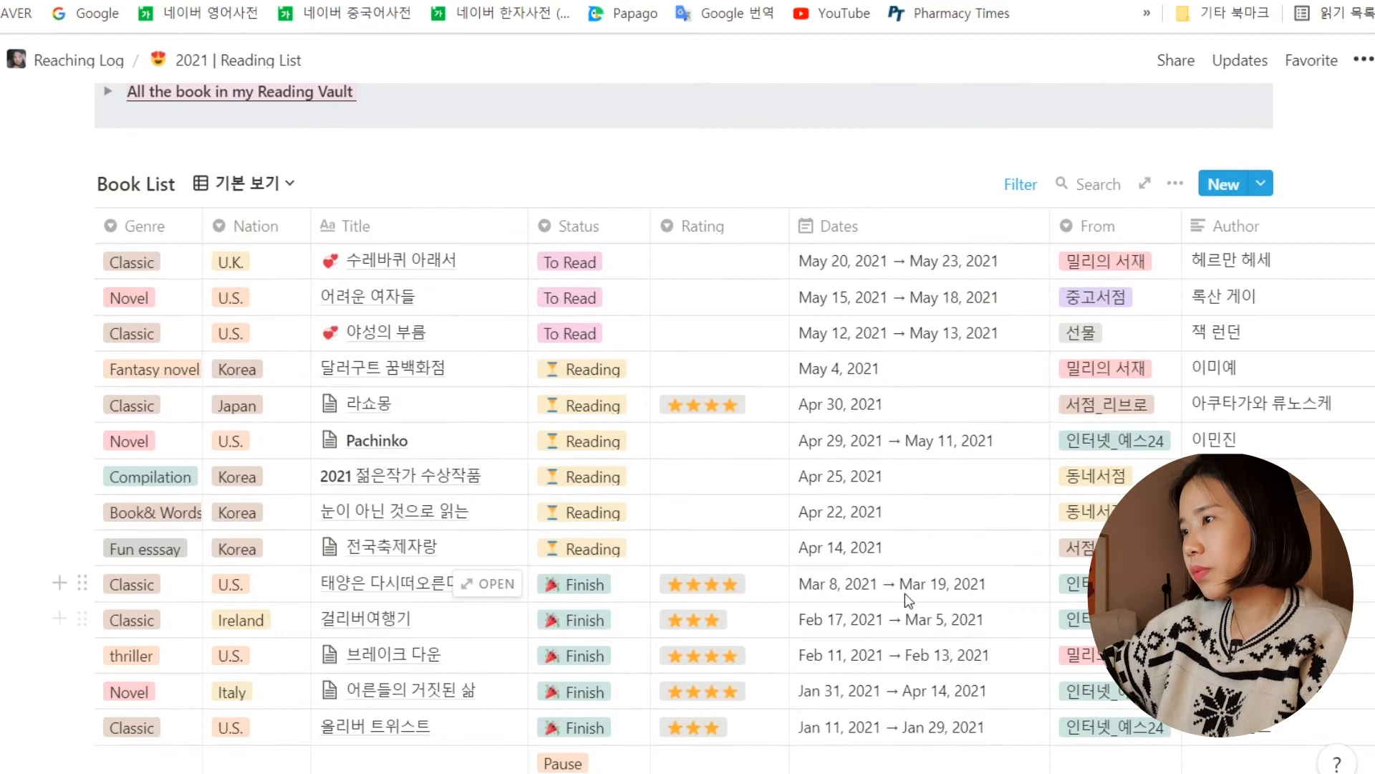
scroll(926, 375, down, 1)
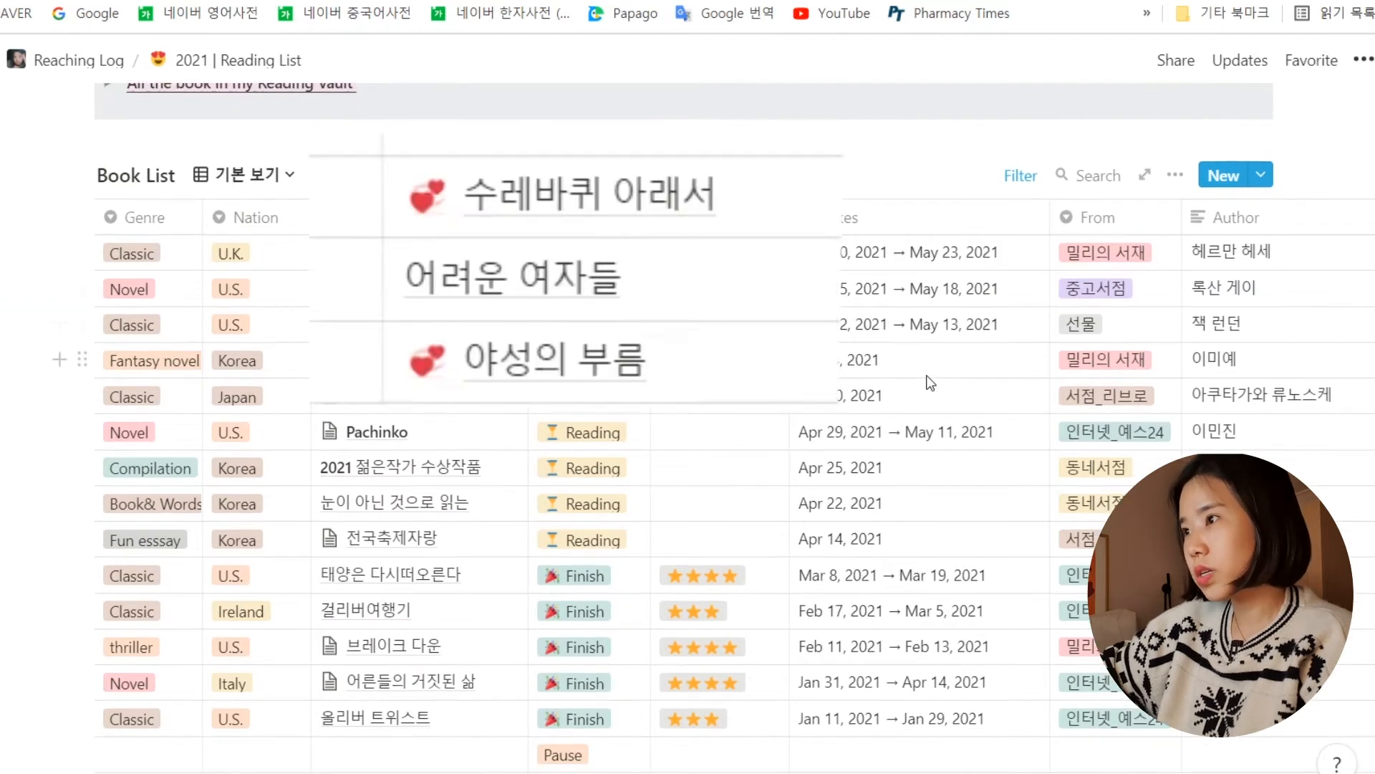
scroll(930, 384, down, 3)
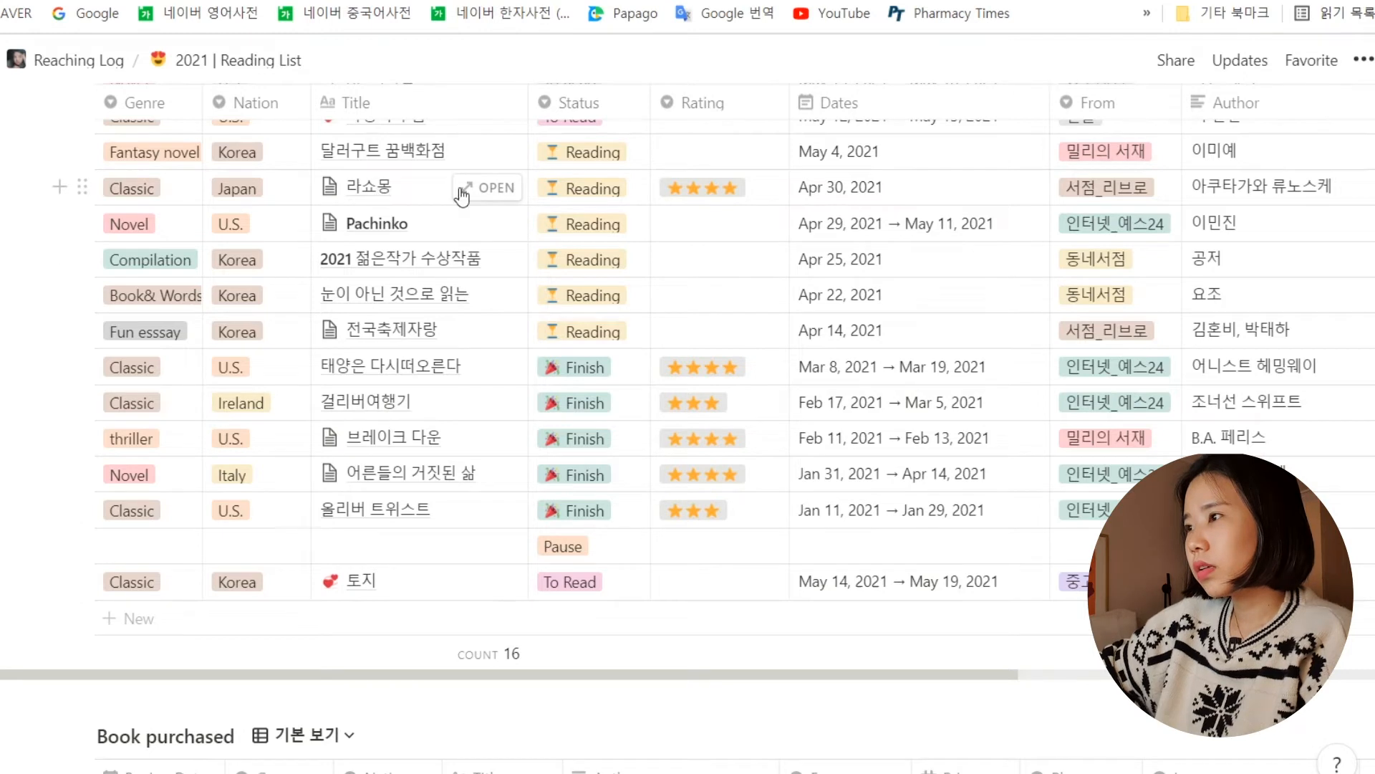
Open the 라쇼몽 book page, read through its properties and notes down to the end, and close it.
click(476, 187)
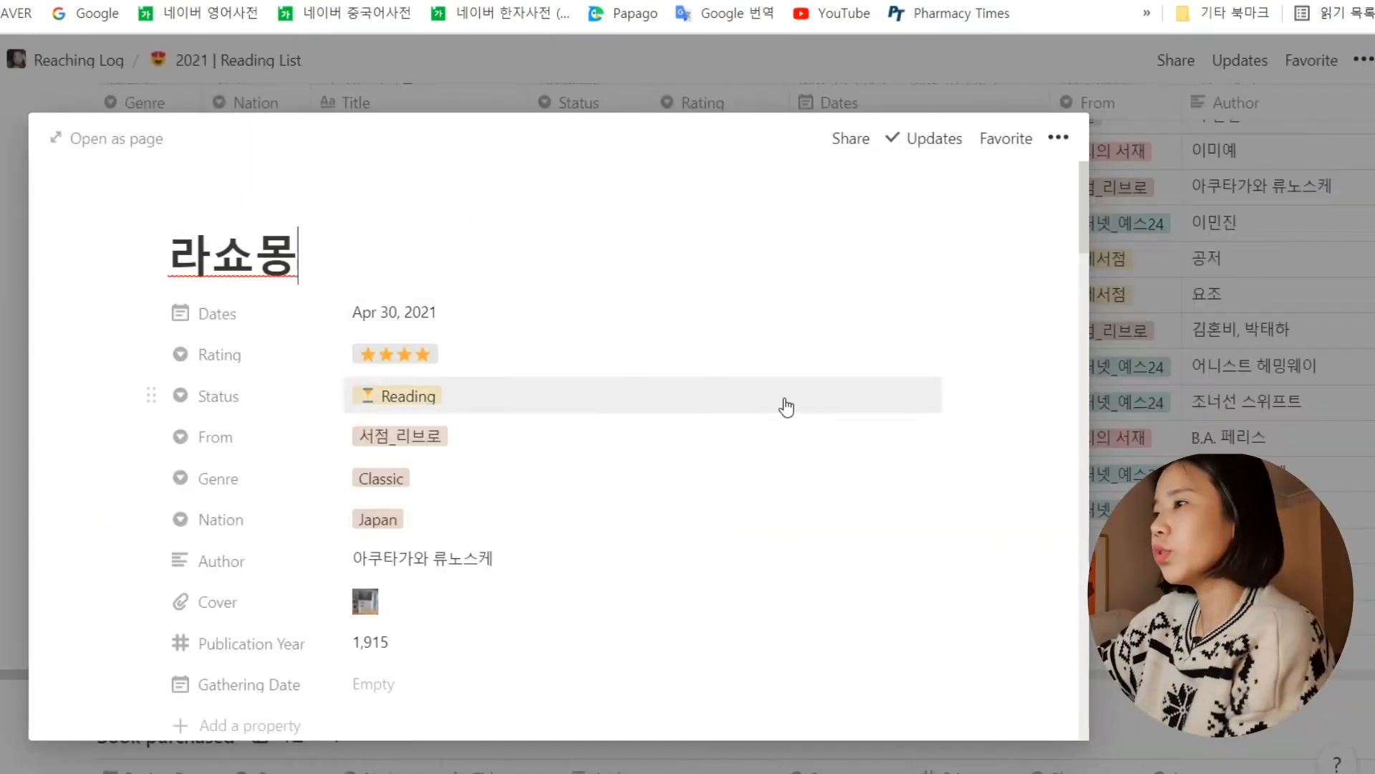
scroll(780, 405, down, 6)
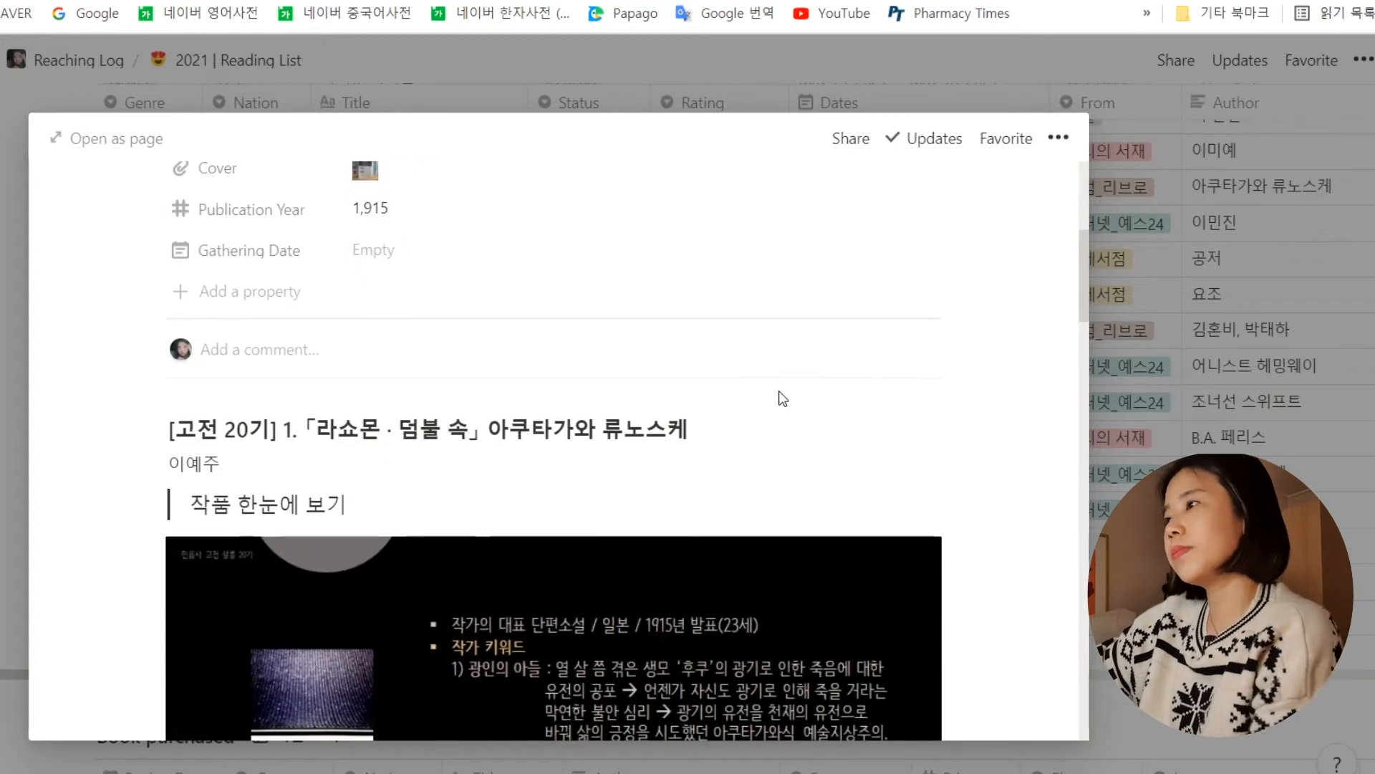
scroll(893, 385, down, 3)
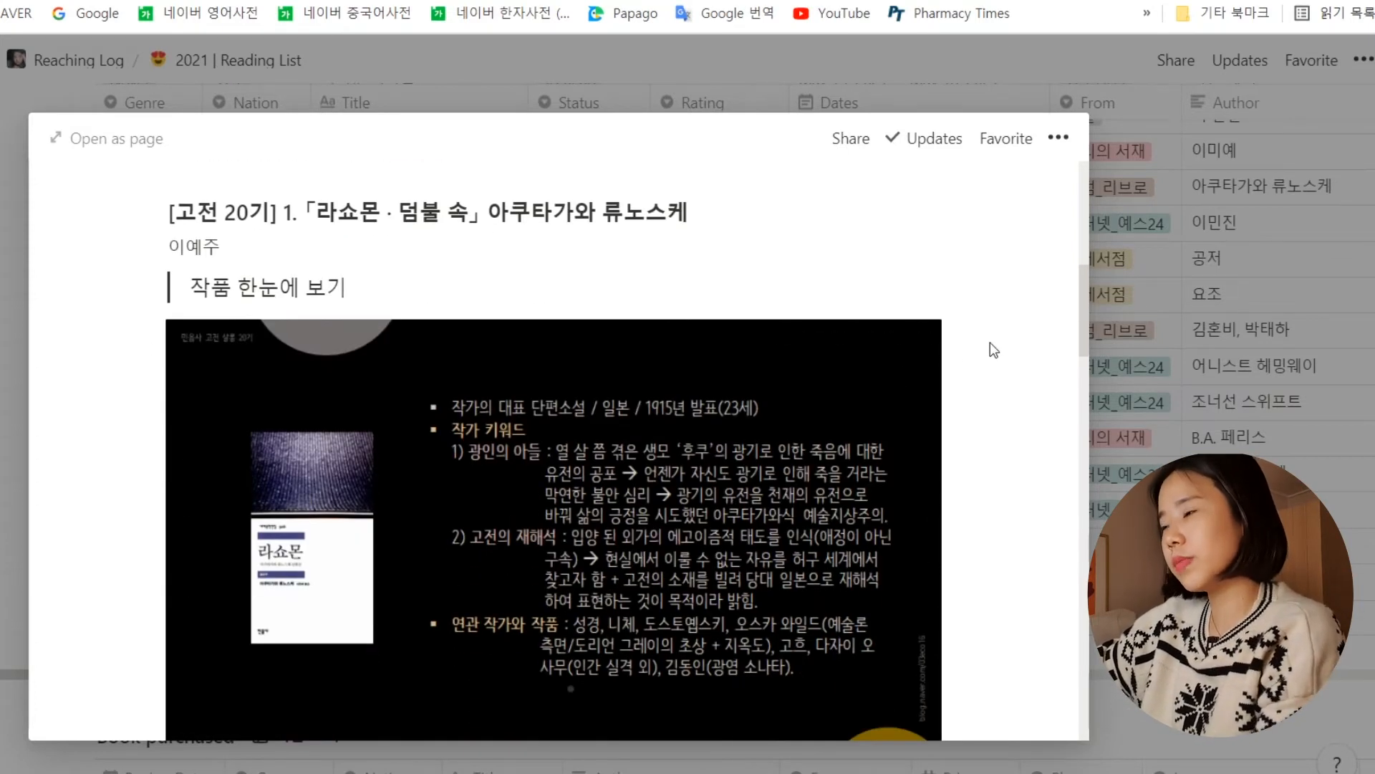
scroll(990, 342, down, 11)
scroll(1001, 360, down, 3)
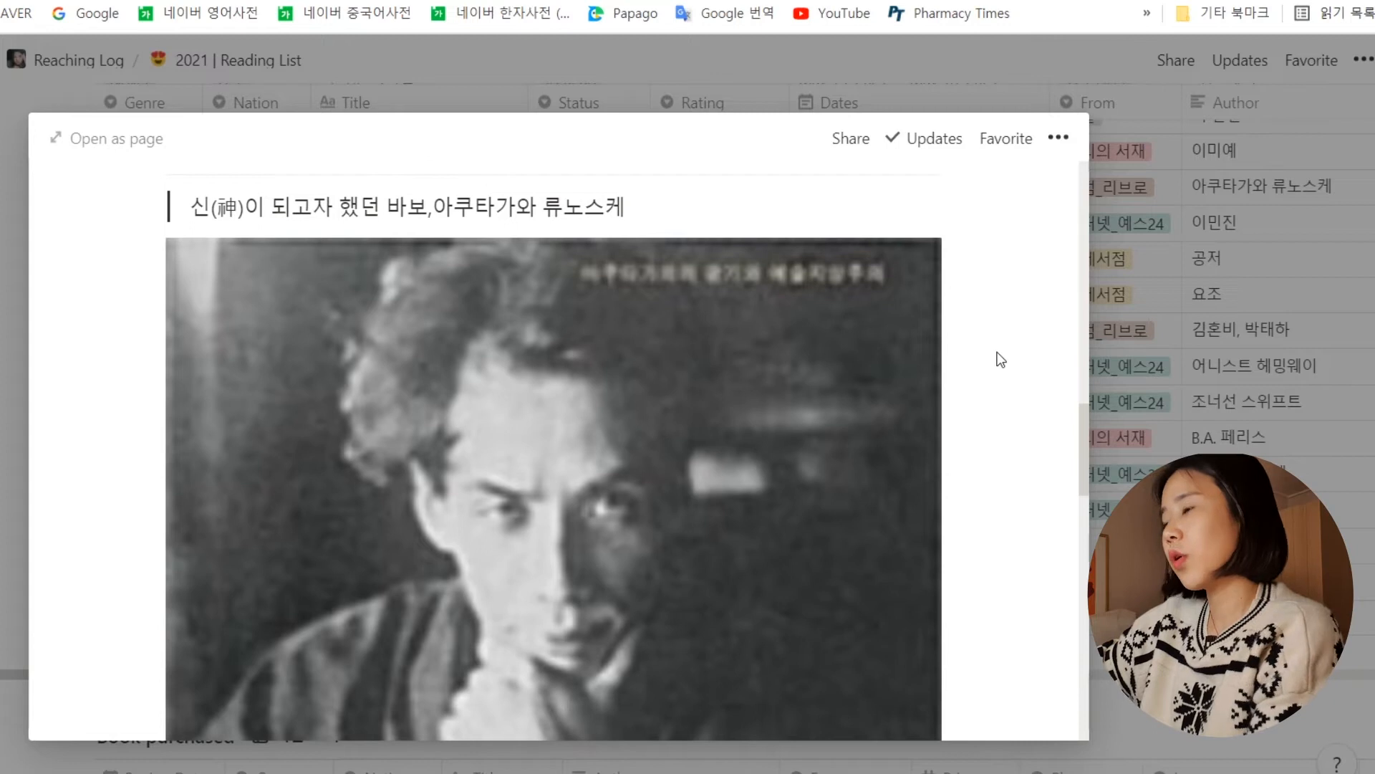
scroll(1001, 360, down, 3)
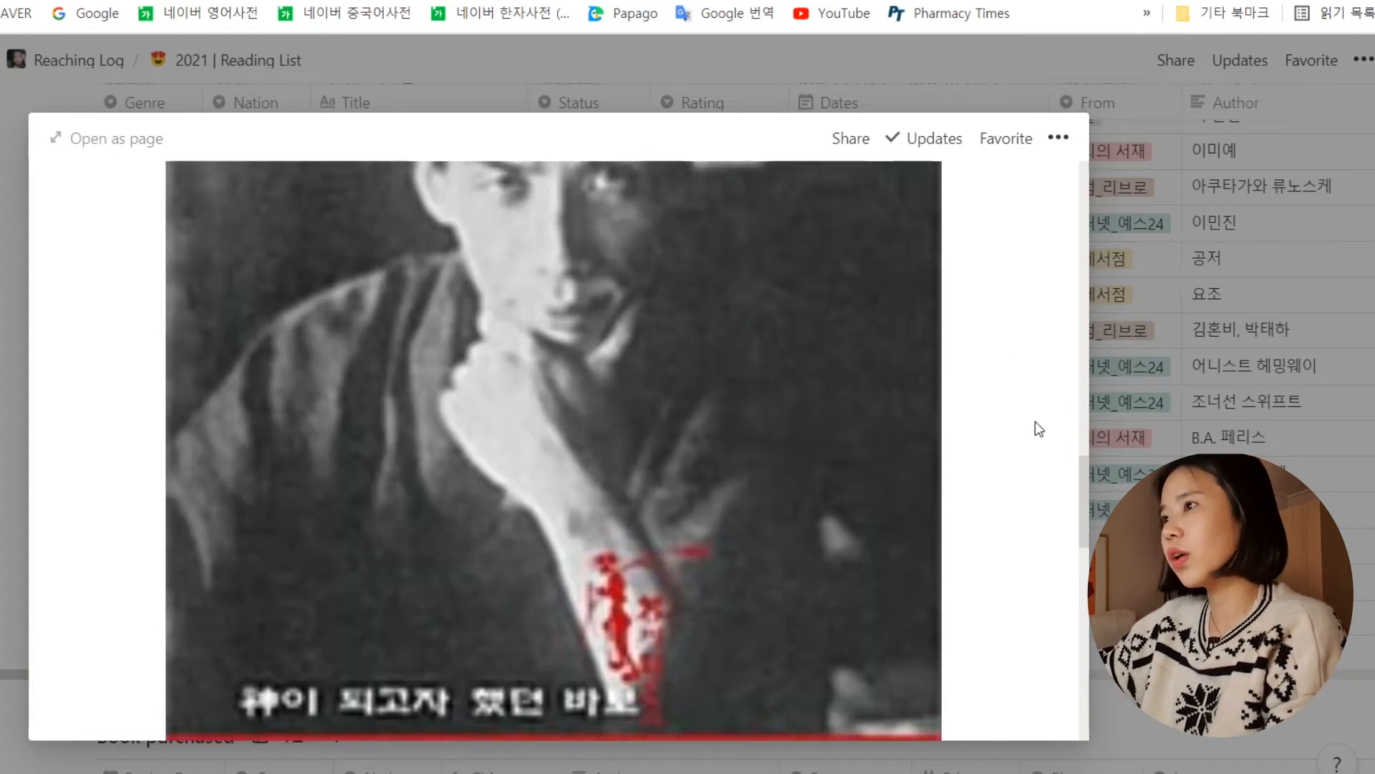
scroll(1028, 417, down, 6)
scroll(1016, 411, down, 6)
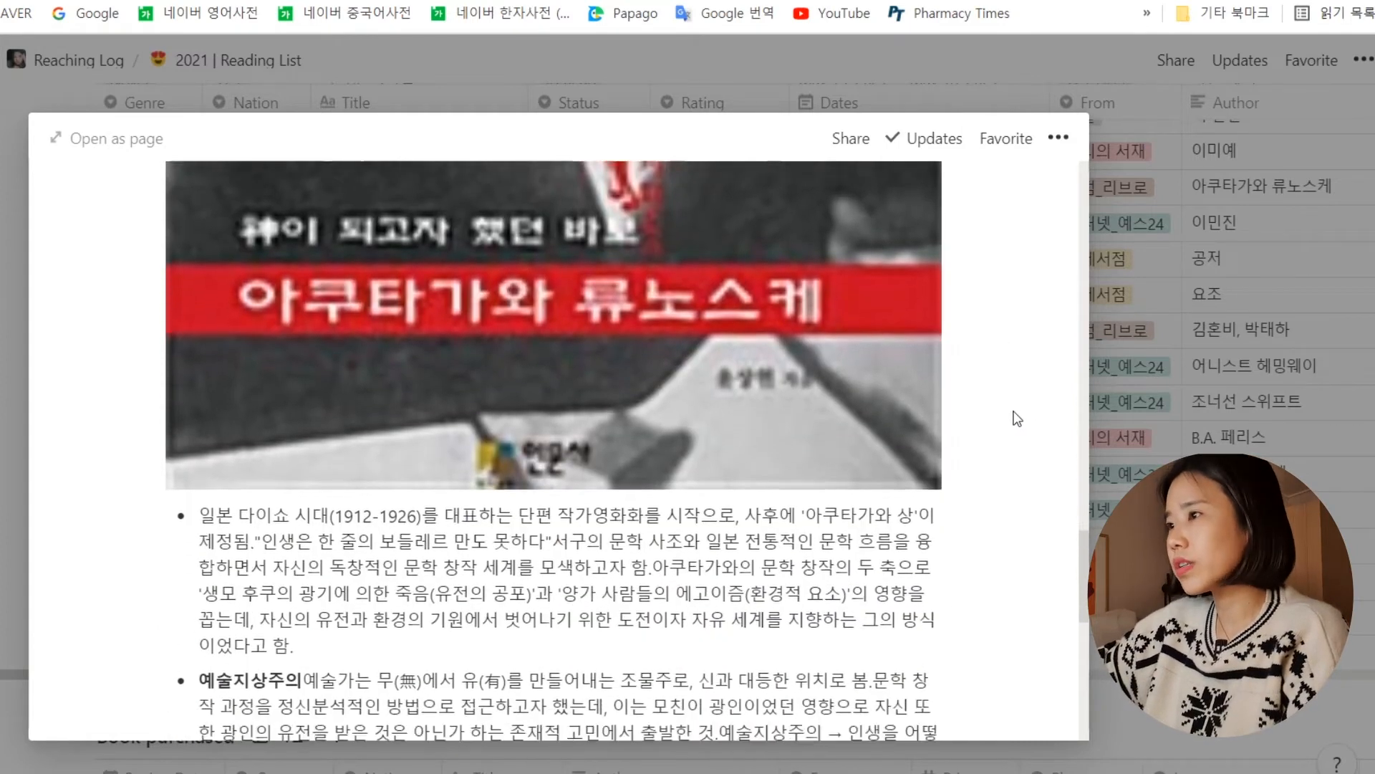
scroll(1000, 406, down, 5)
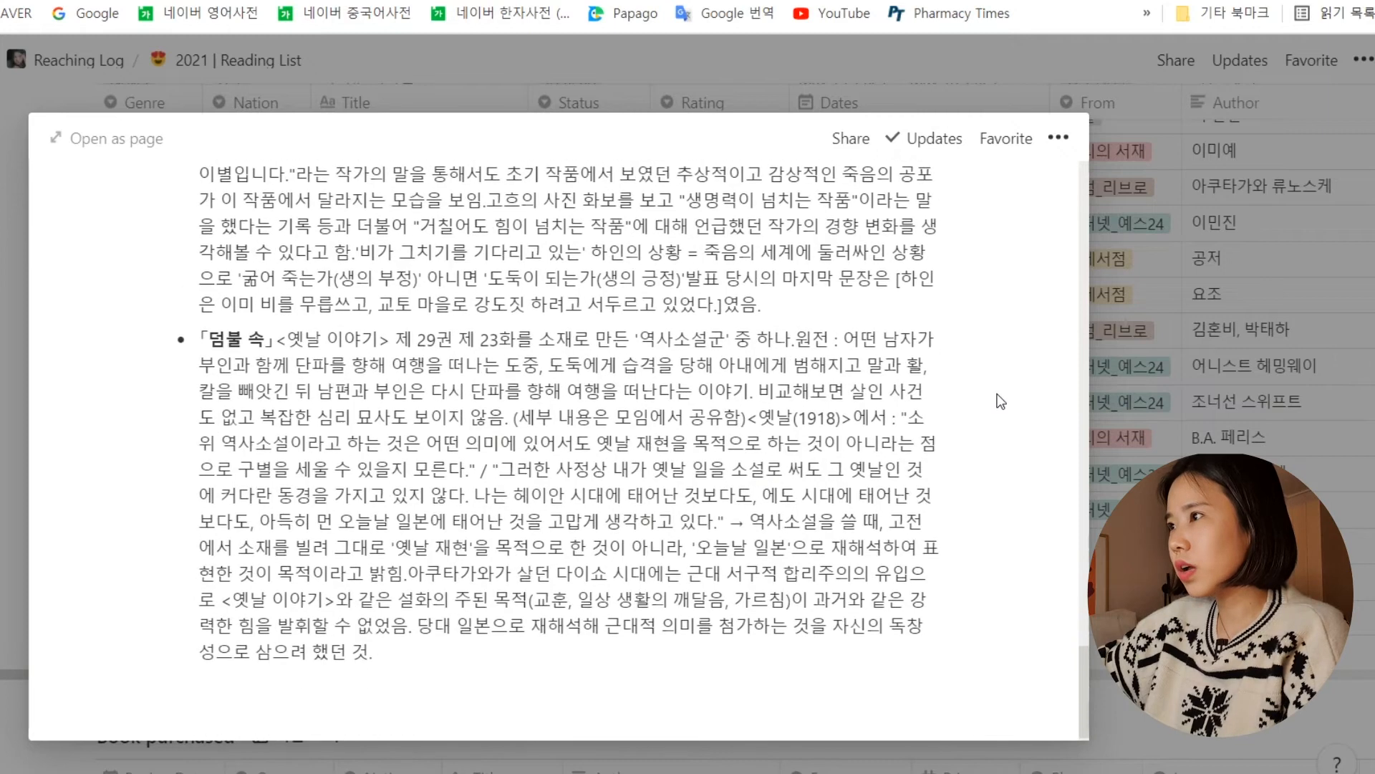
scroll(1003, 402, up, 18)
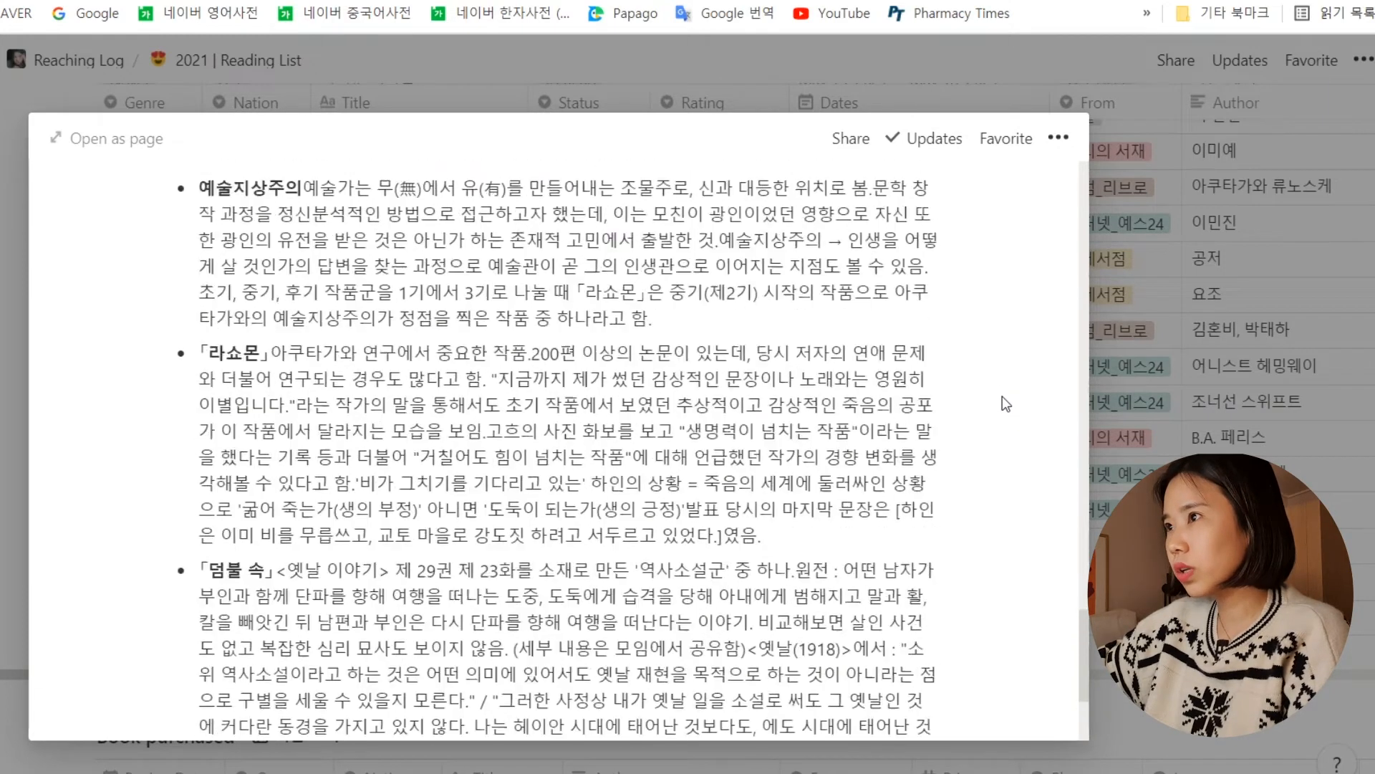
scroll(995, 396, up, 20)
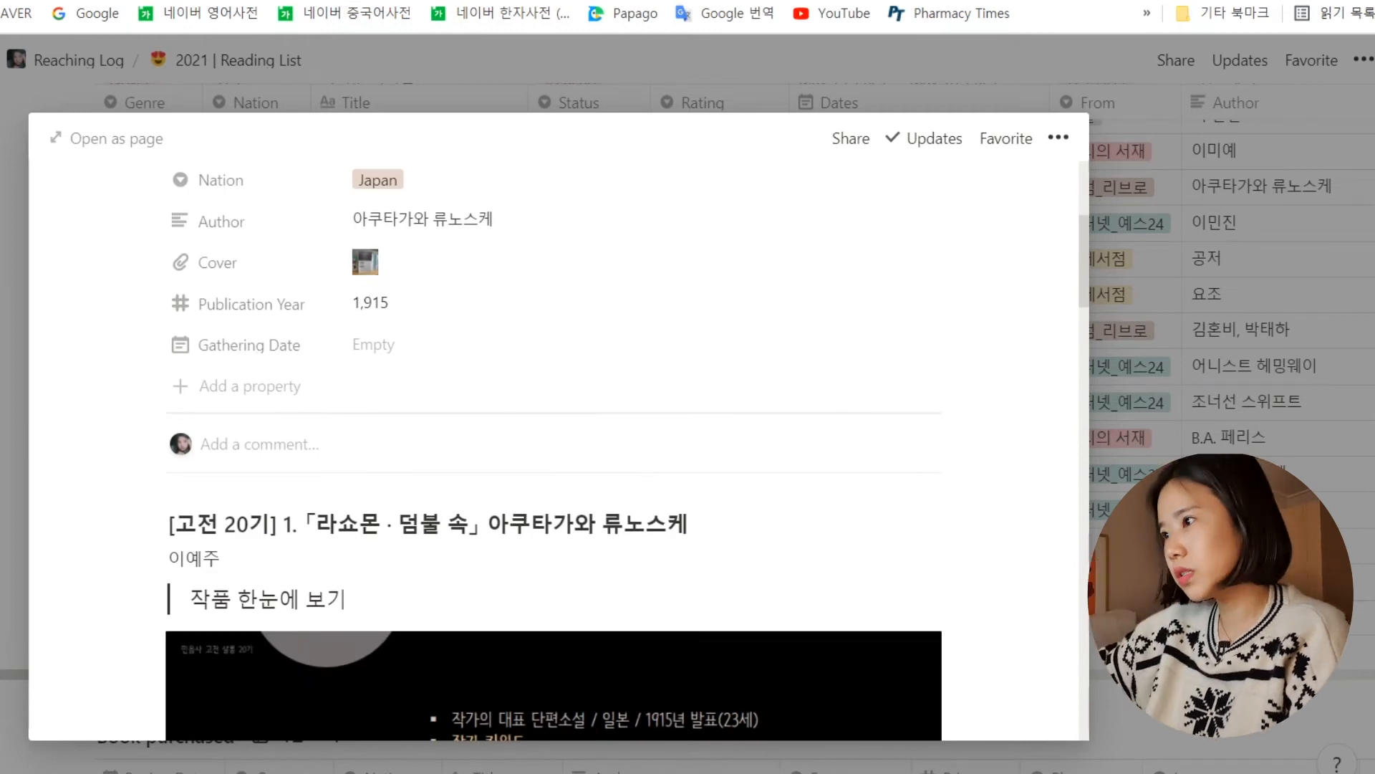
key(Escape)
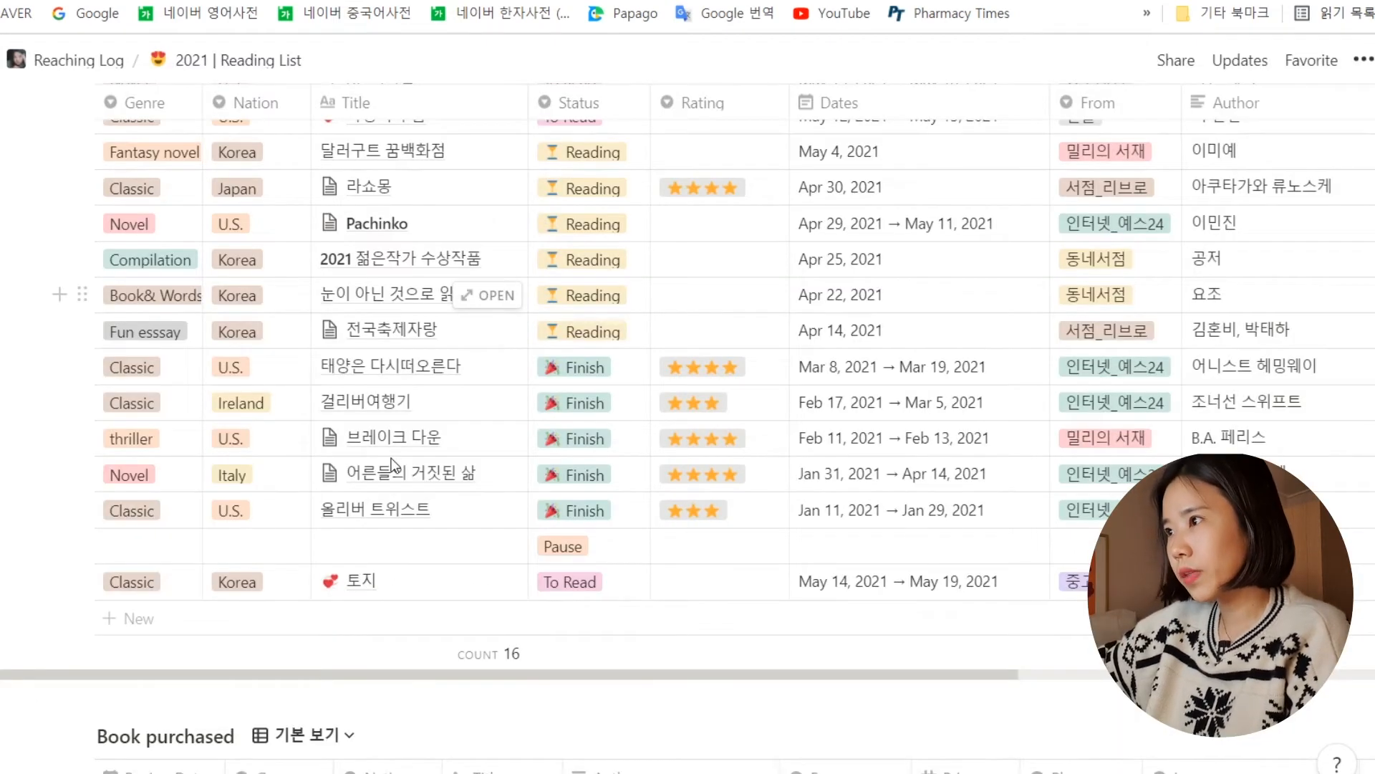
Open the 전국축제자랑 page and review the Type options in its 책파먹기 note table without changing the first entry.
click(490, 336)
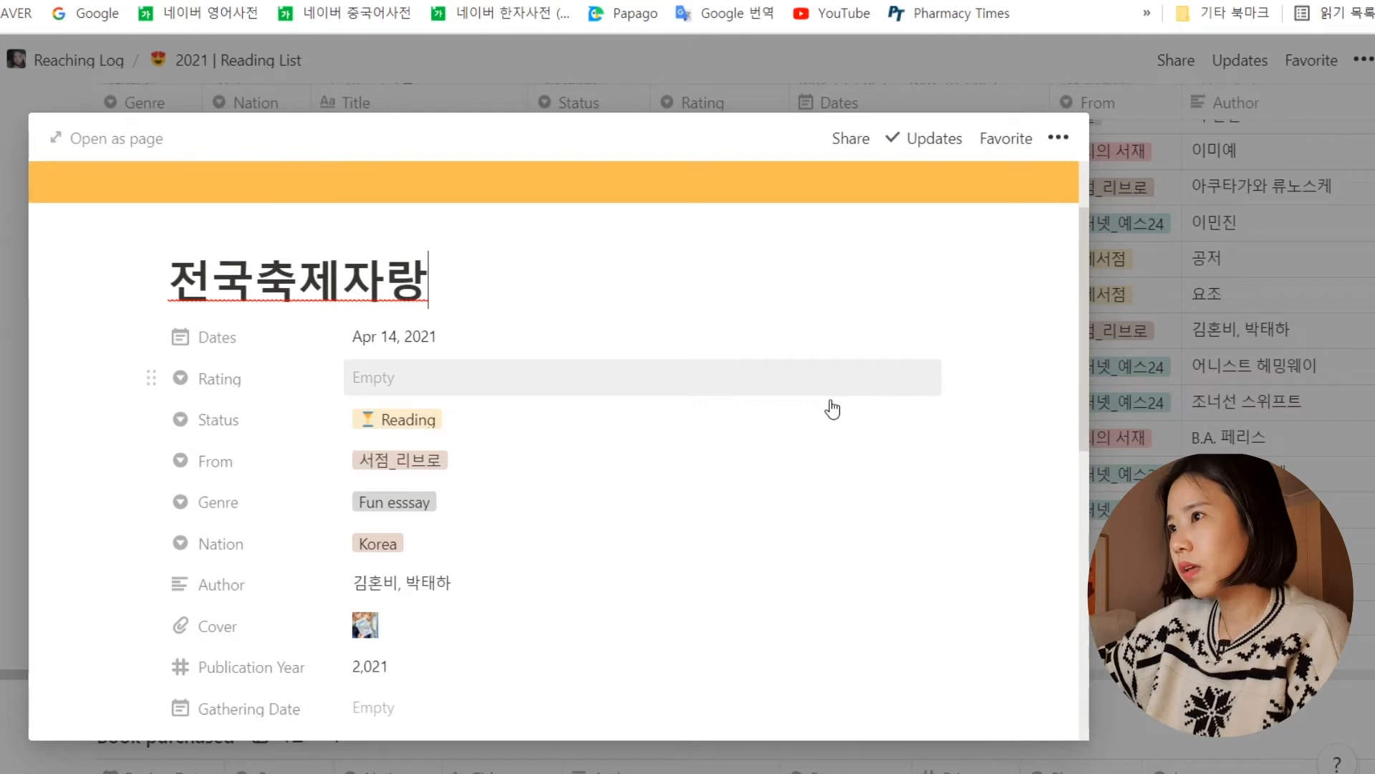
scroll(833, 409, down, 7)
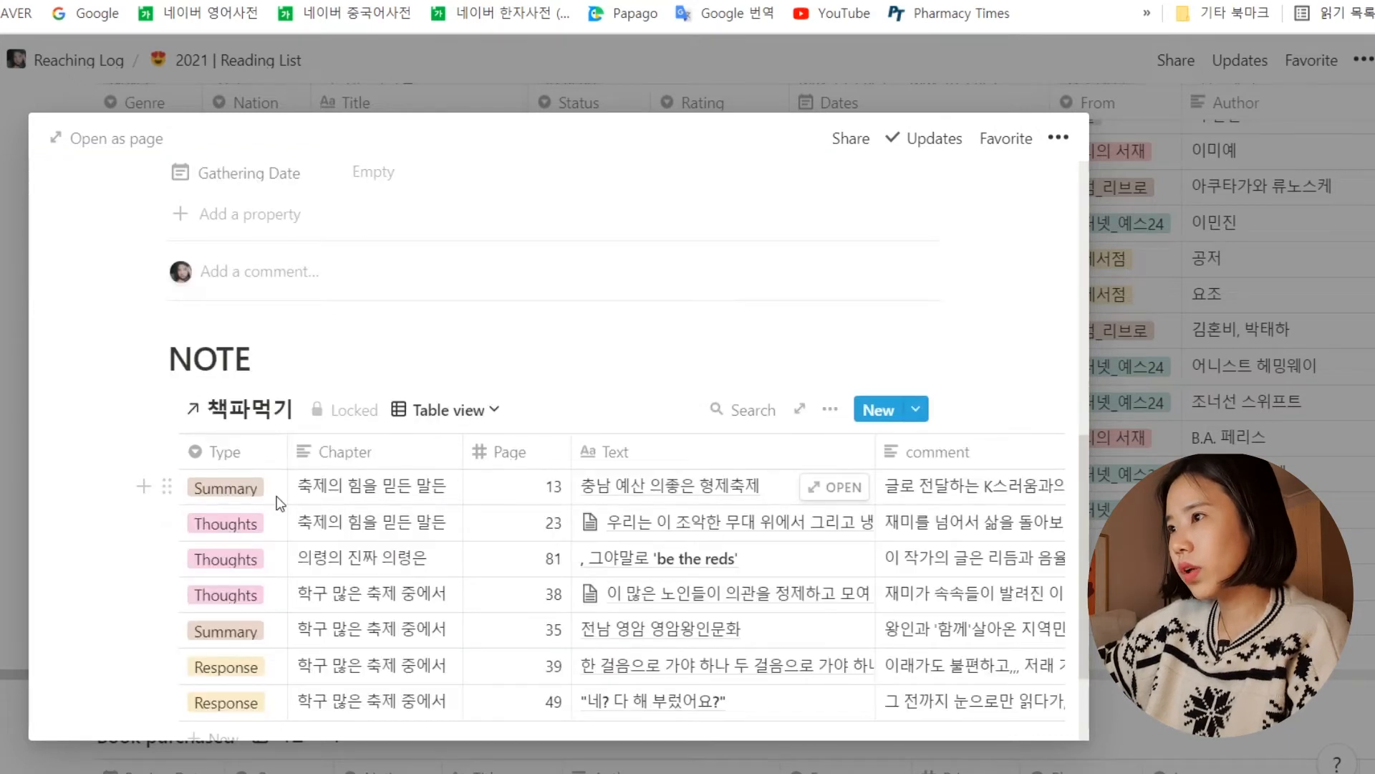
click(279, 501)
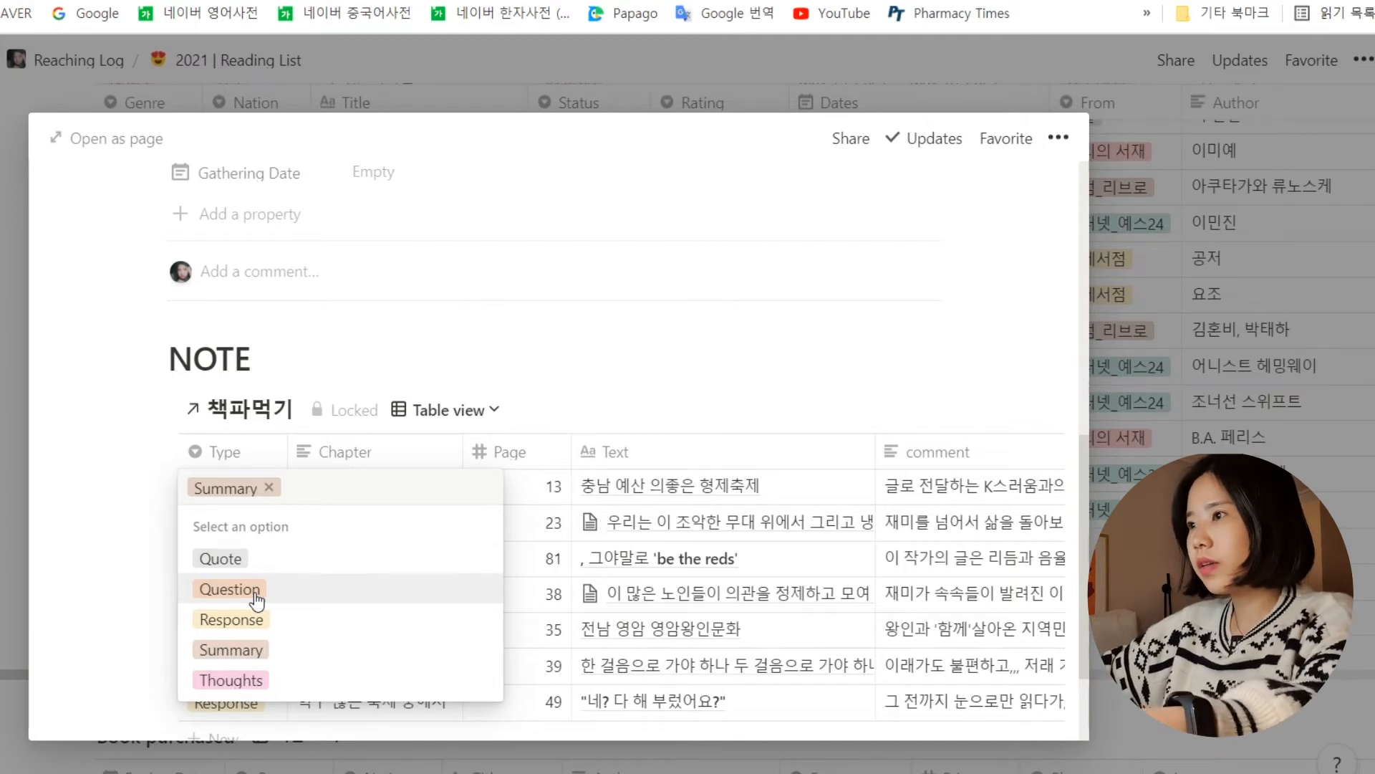
click(85, 618)
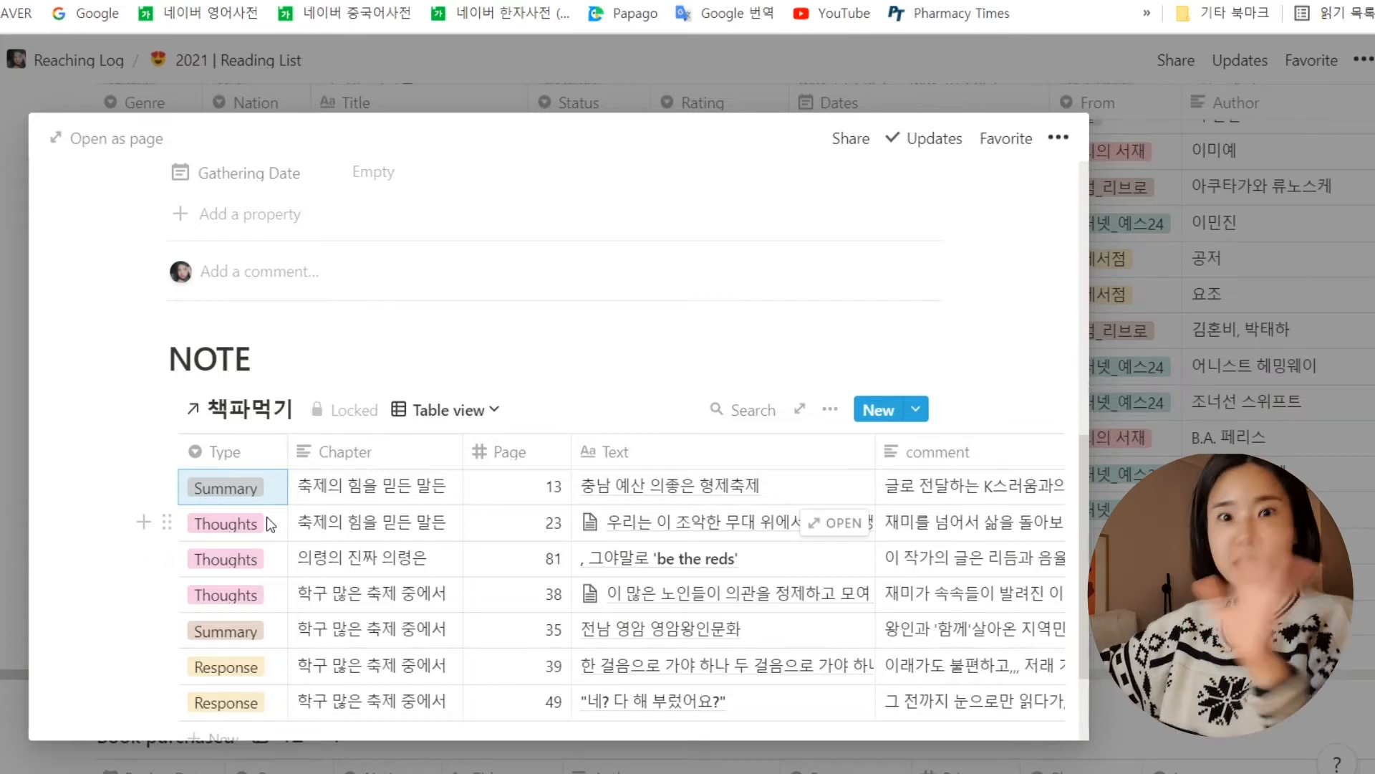
Review the Type options of the first two entries in the 책파먹기 note table and leave their values as they are.
key(Return)
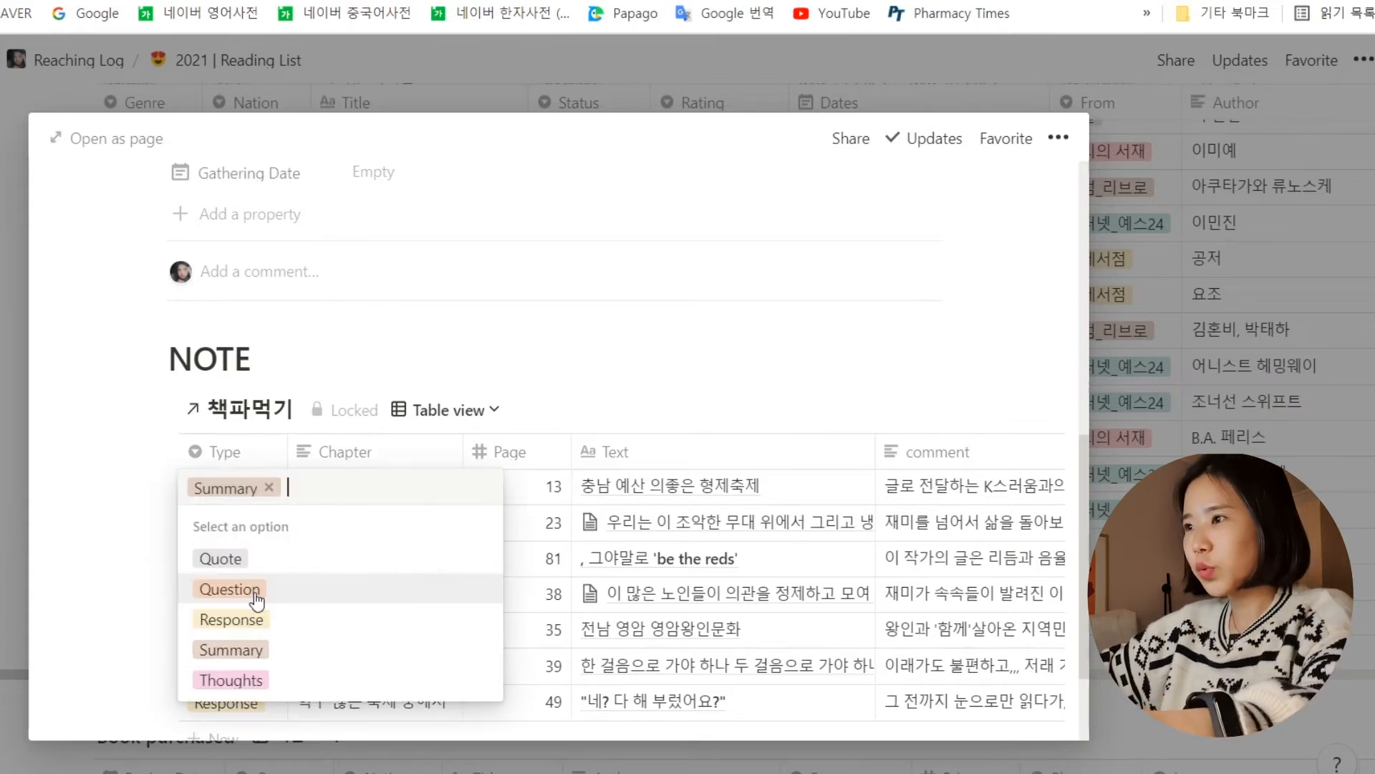
click(87, 617)
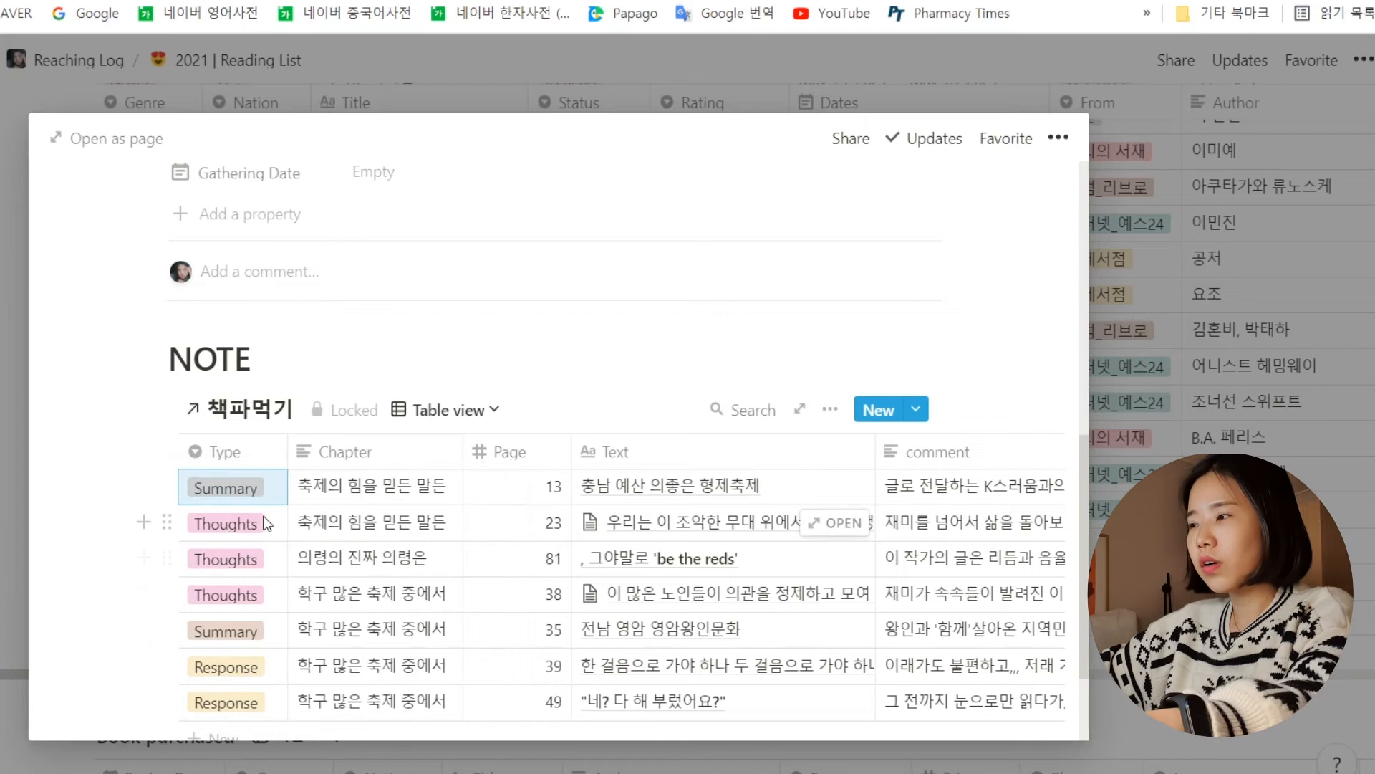
click(274, 530)
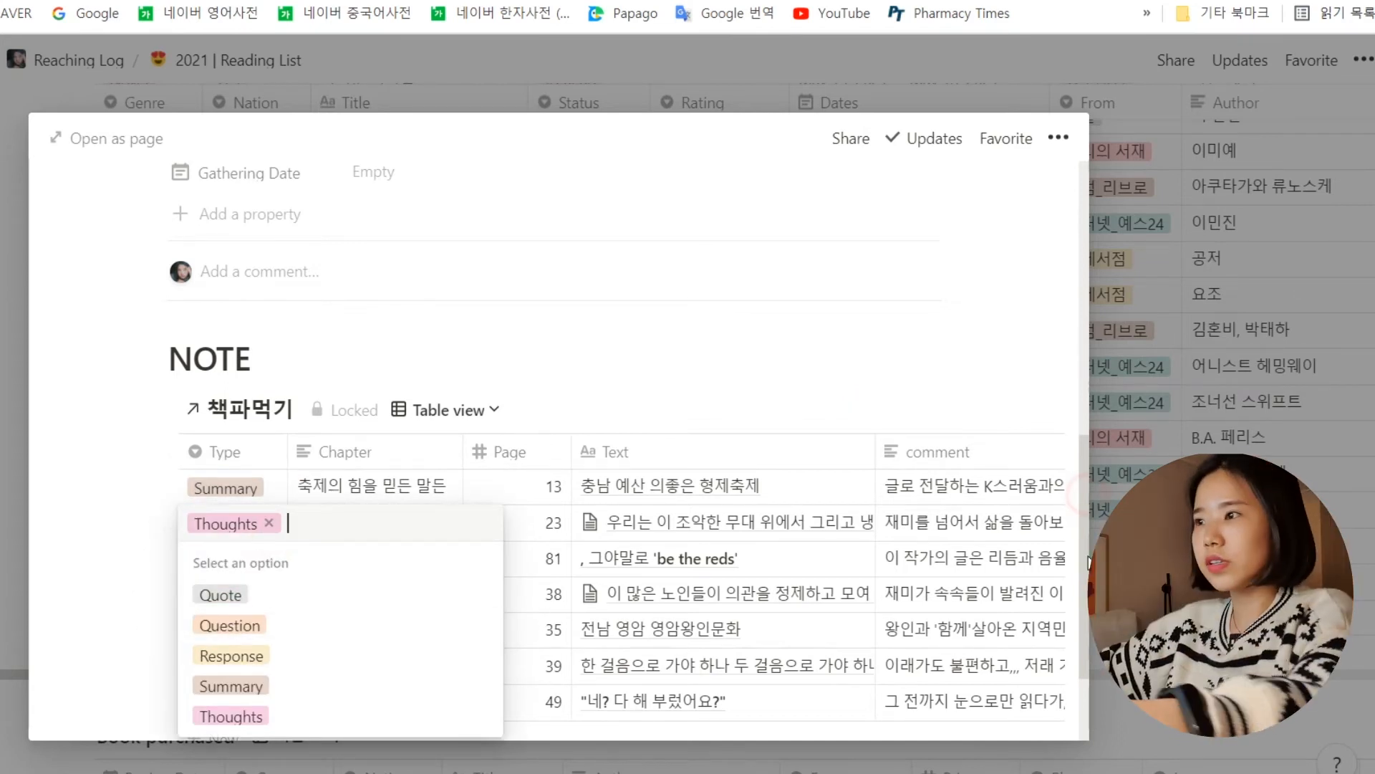
key(Escape)
click(238, 657)
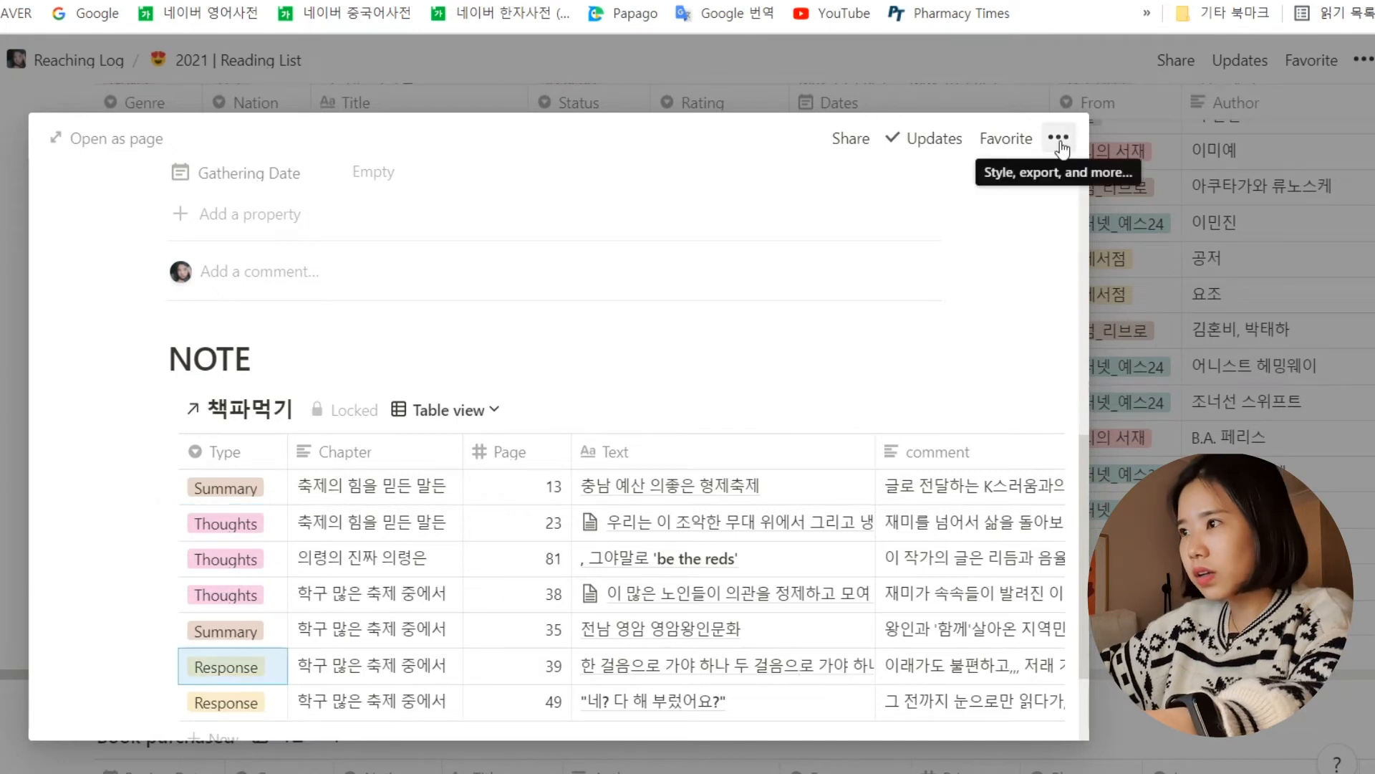
scroll(957, 282, down, 2)
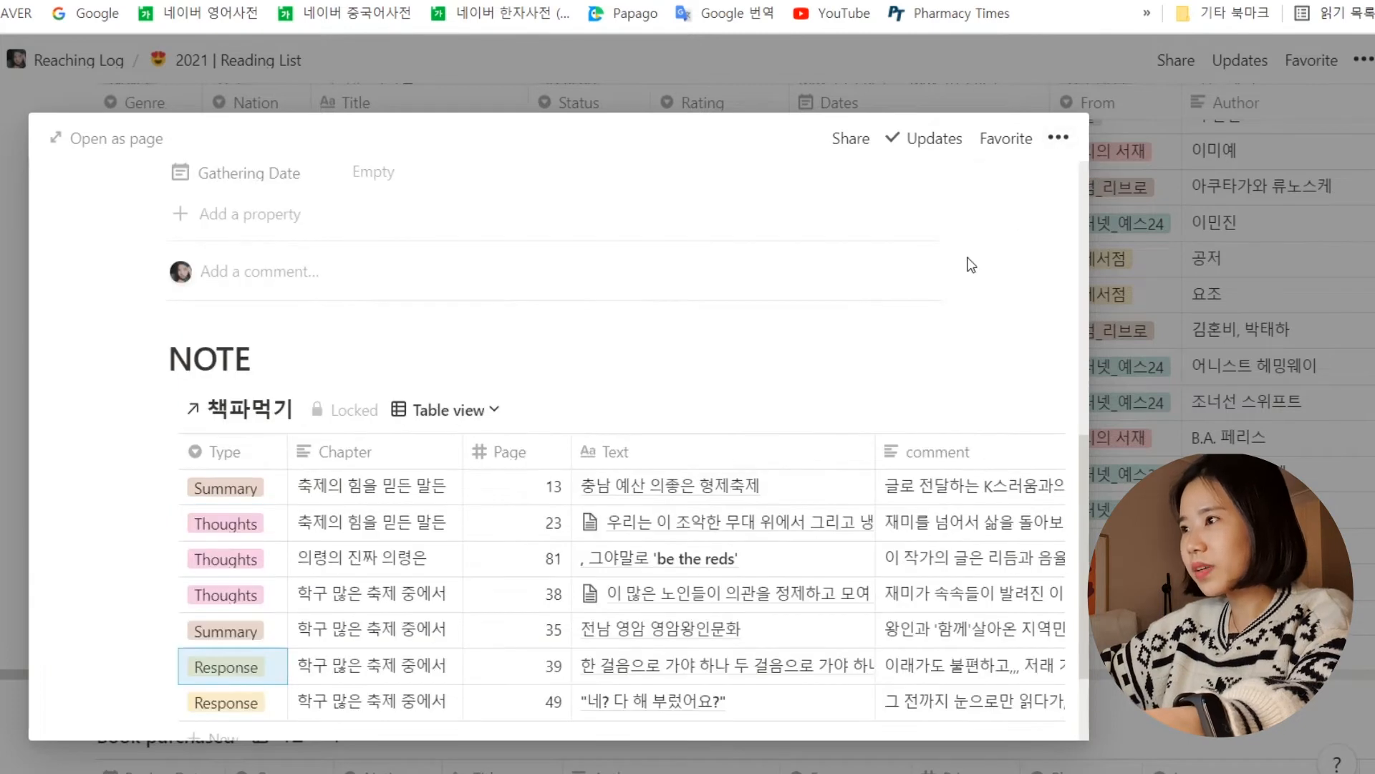
scroll(956, 283, down, 2)
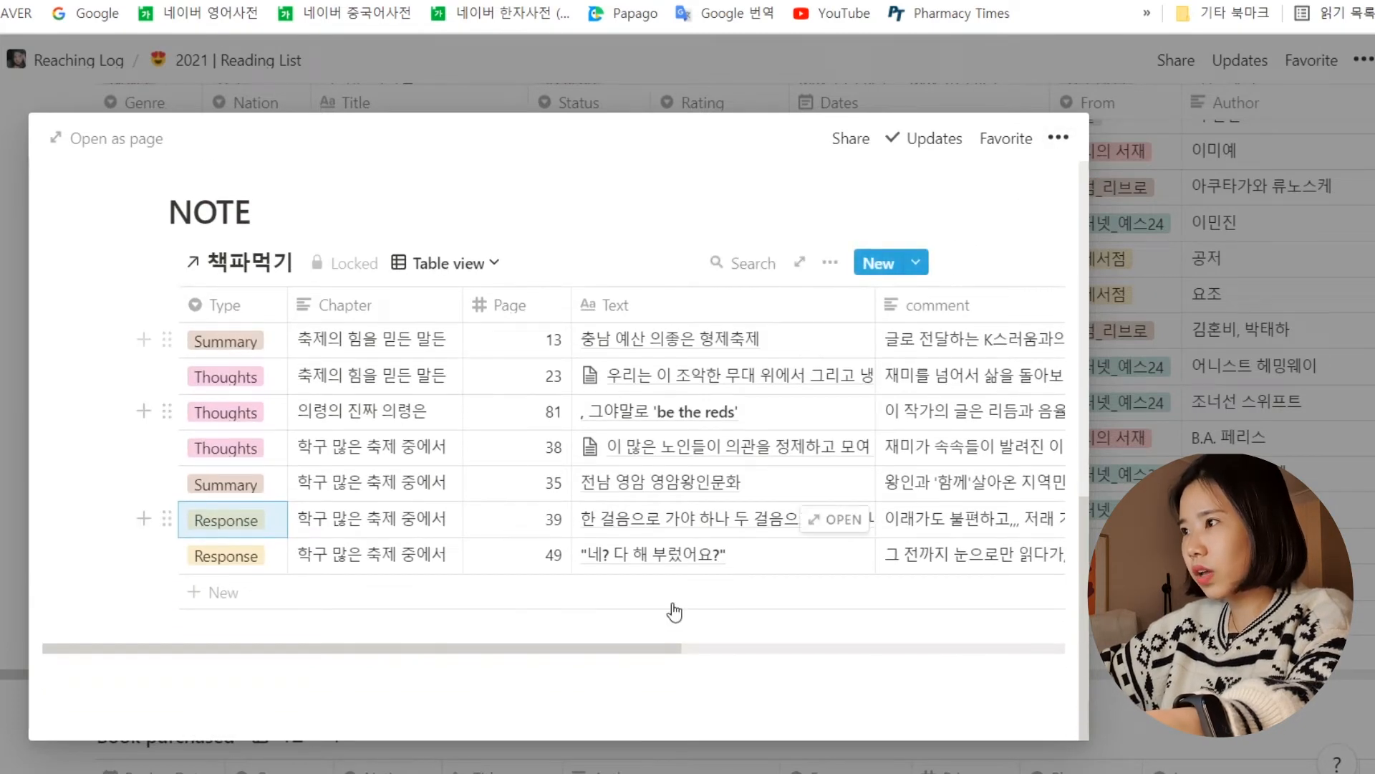
Try adding the 상세한 묘사 and 유익 keywords to the page 23 note, and remove both again.
drag(639, 650, 810, 663)
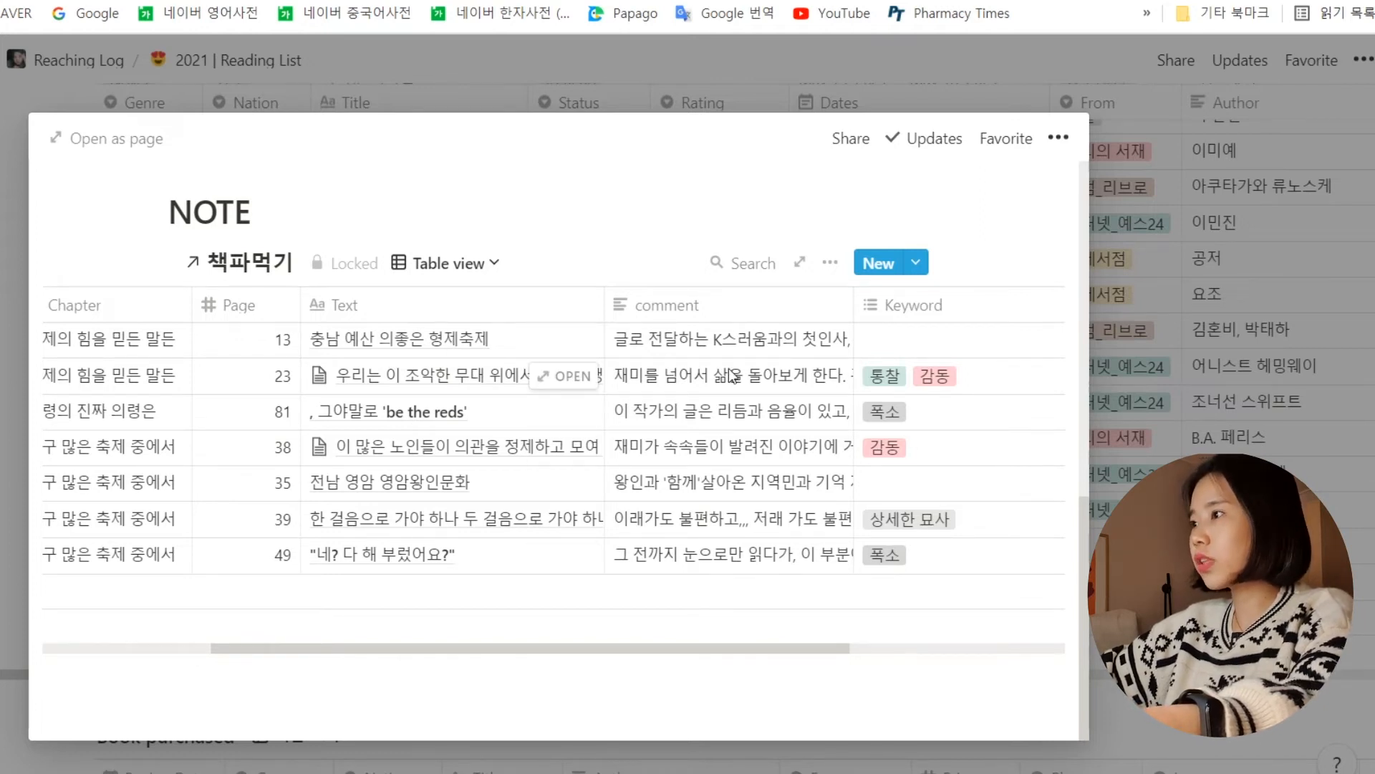
click(979, 384)
click(907, 622)
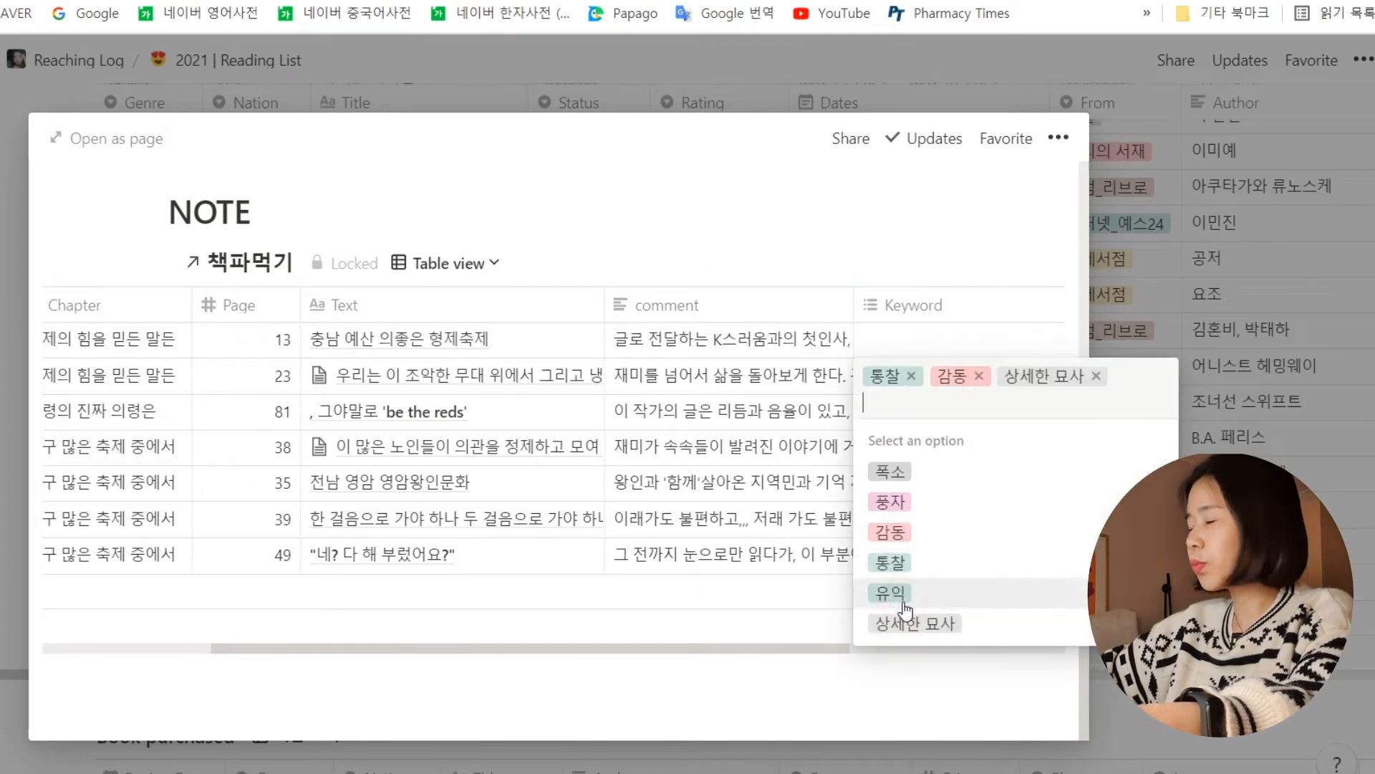
click(888, 597)
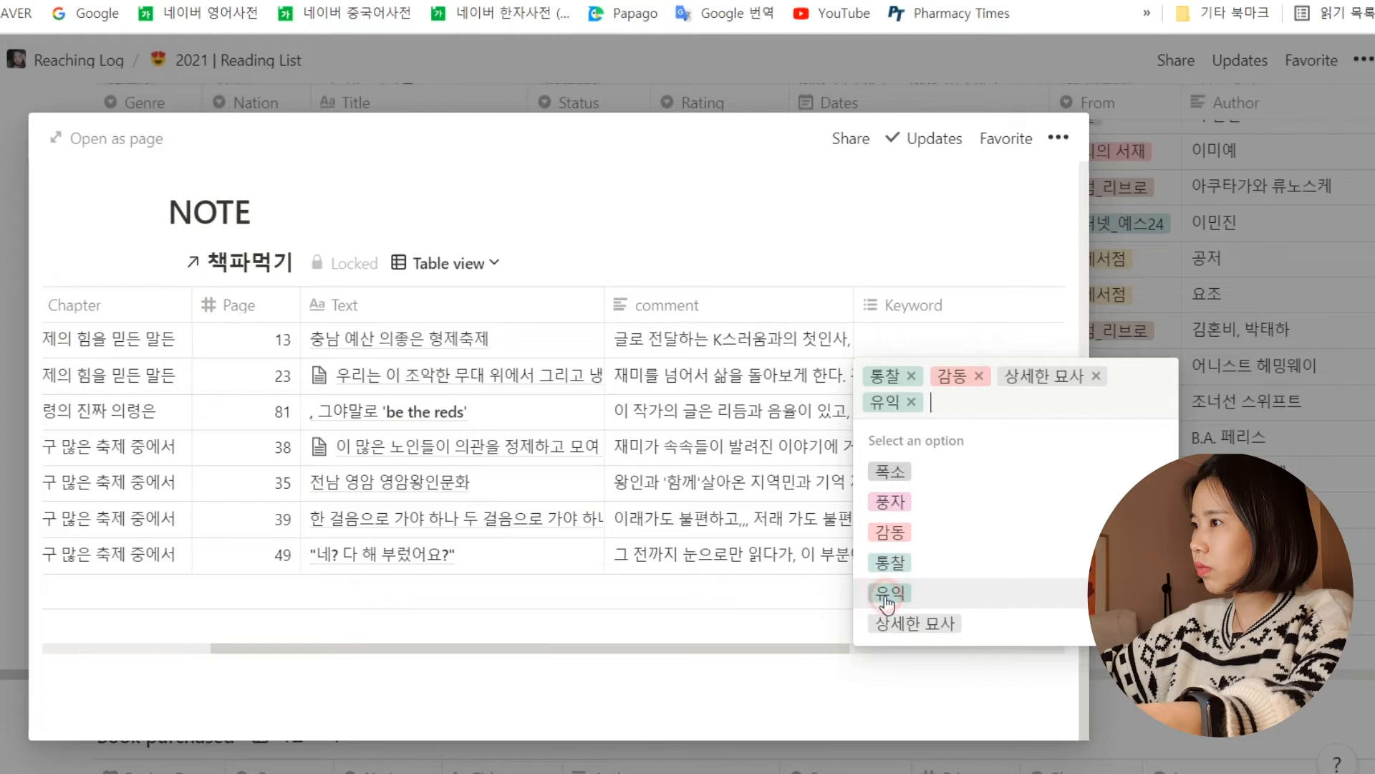
click(1096, 376)
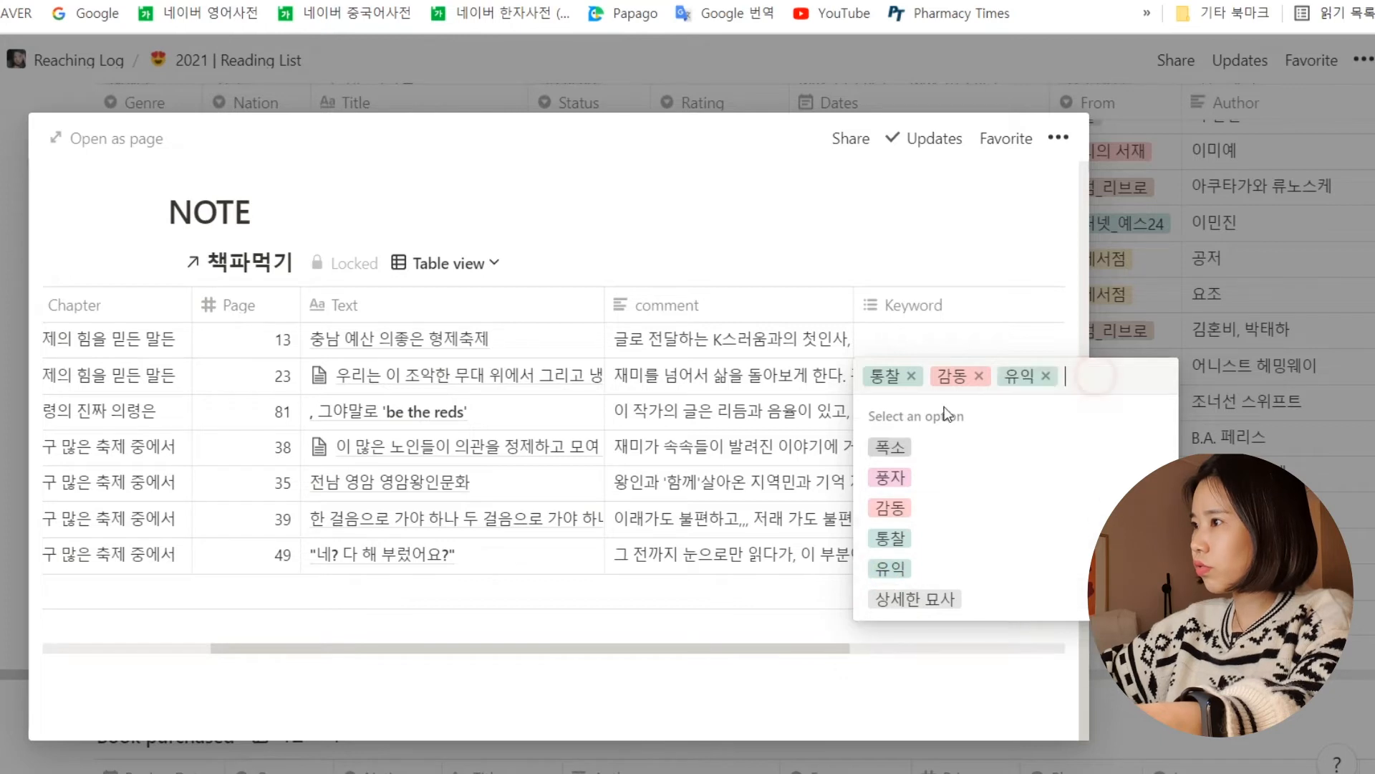
click(1048, 376)
key(Escape)
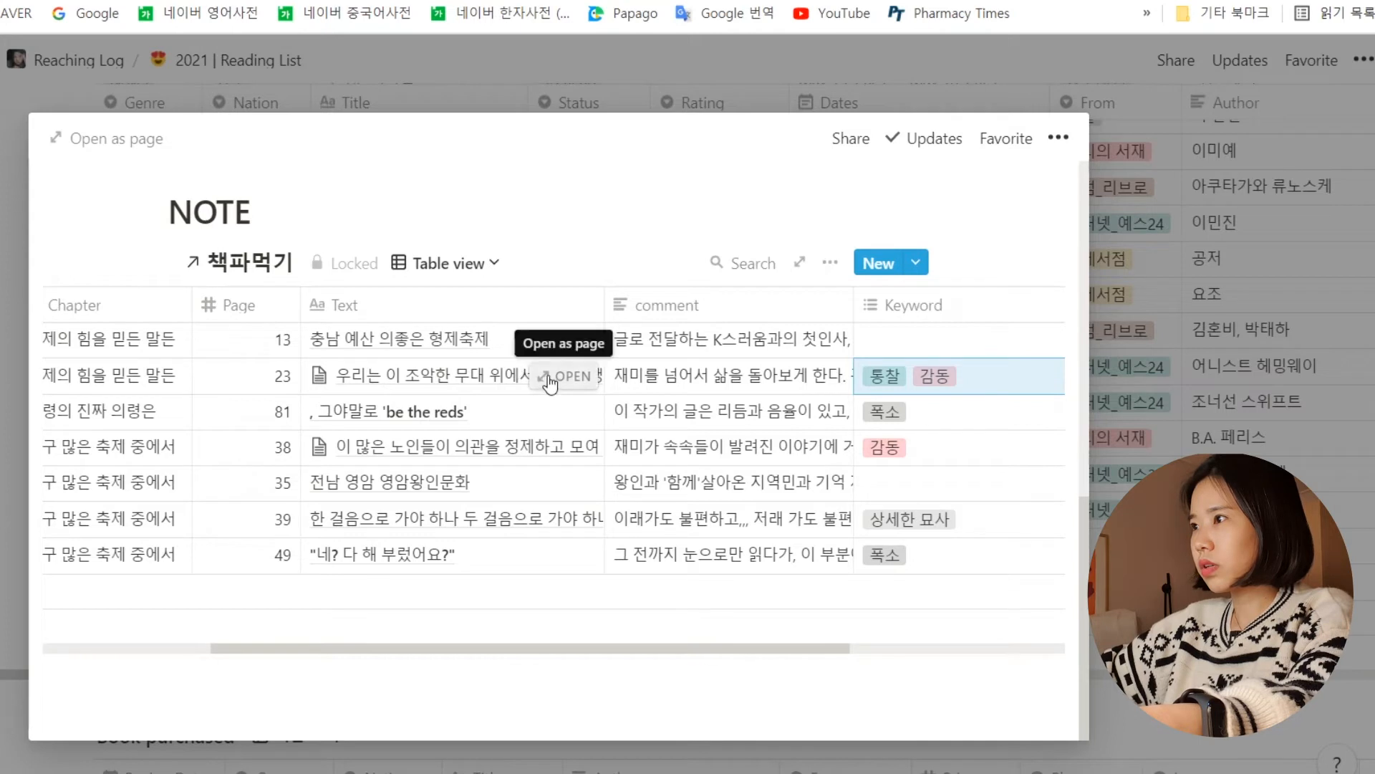
Open the page 23 note, look through its properties and photographed book pages to the end, and close it.
click(549, 383)
scroll(982, 488, down, 5)
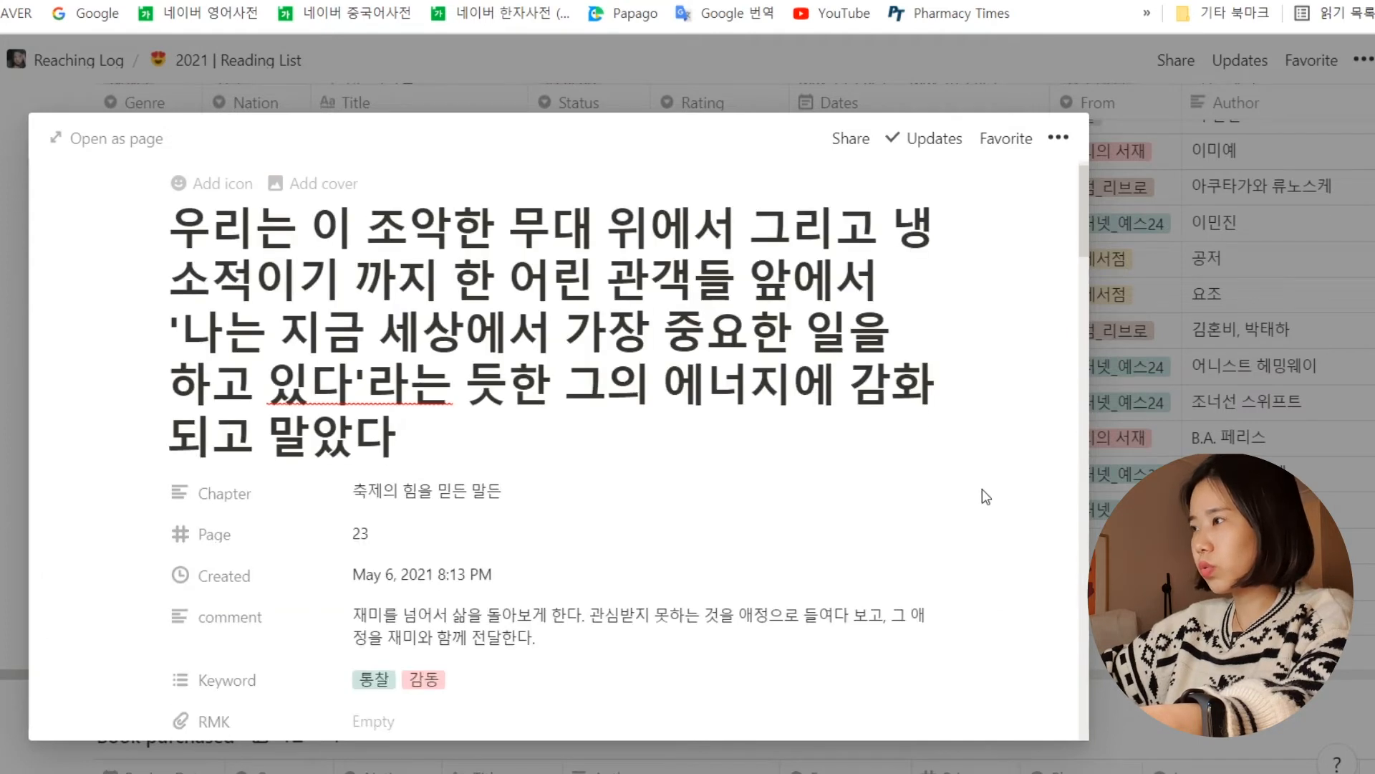
scroll(1003, 479, down, 15)
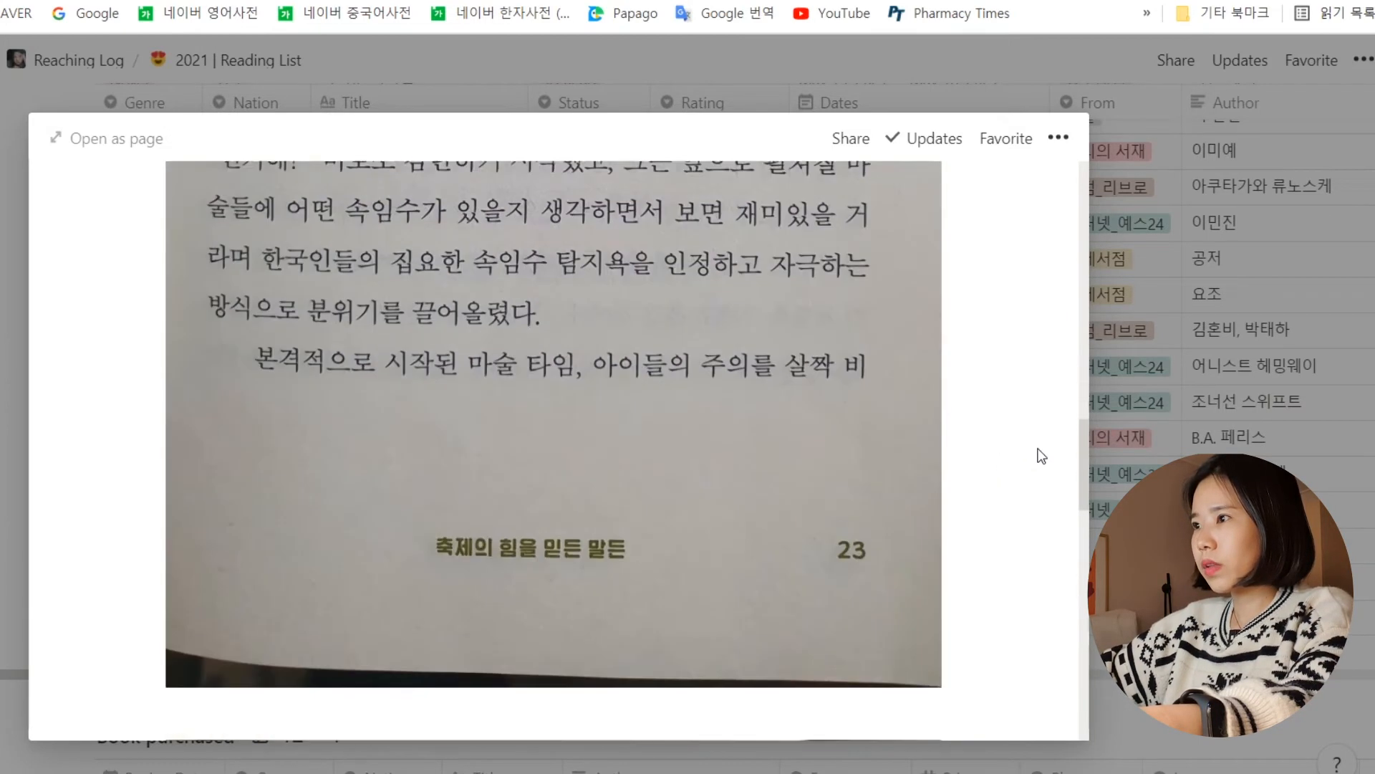
scroll(1041, 457, down, 10)
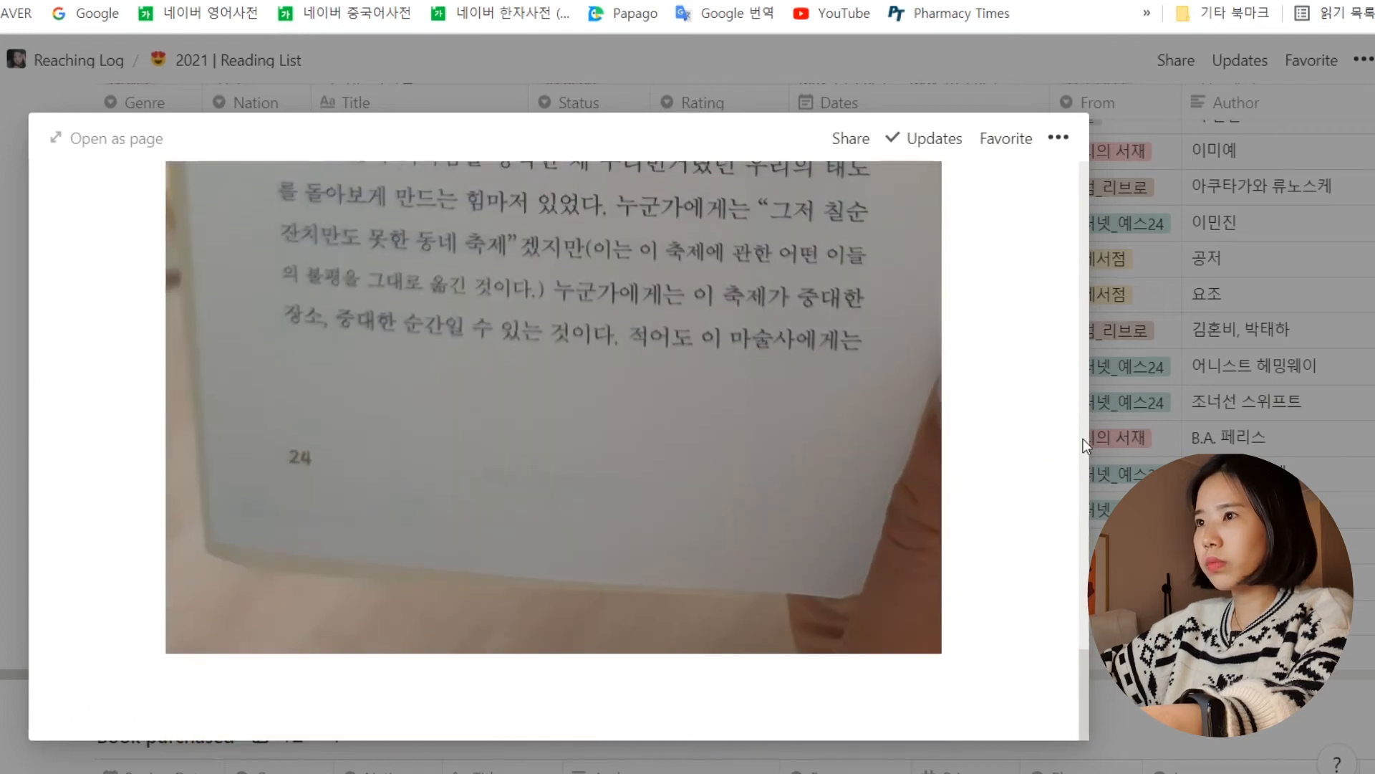
click(1295, 446)
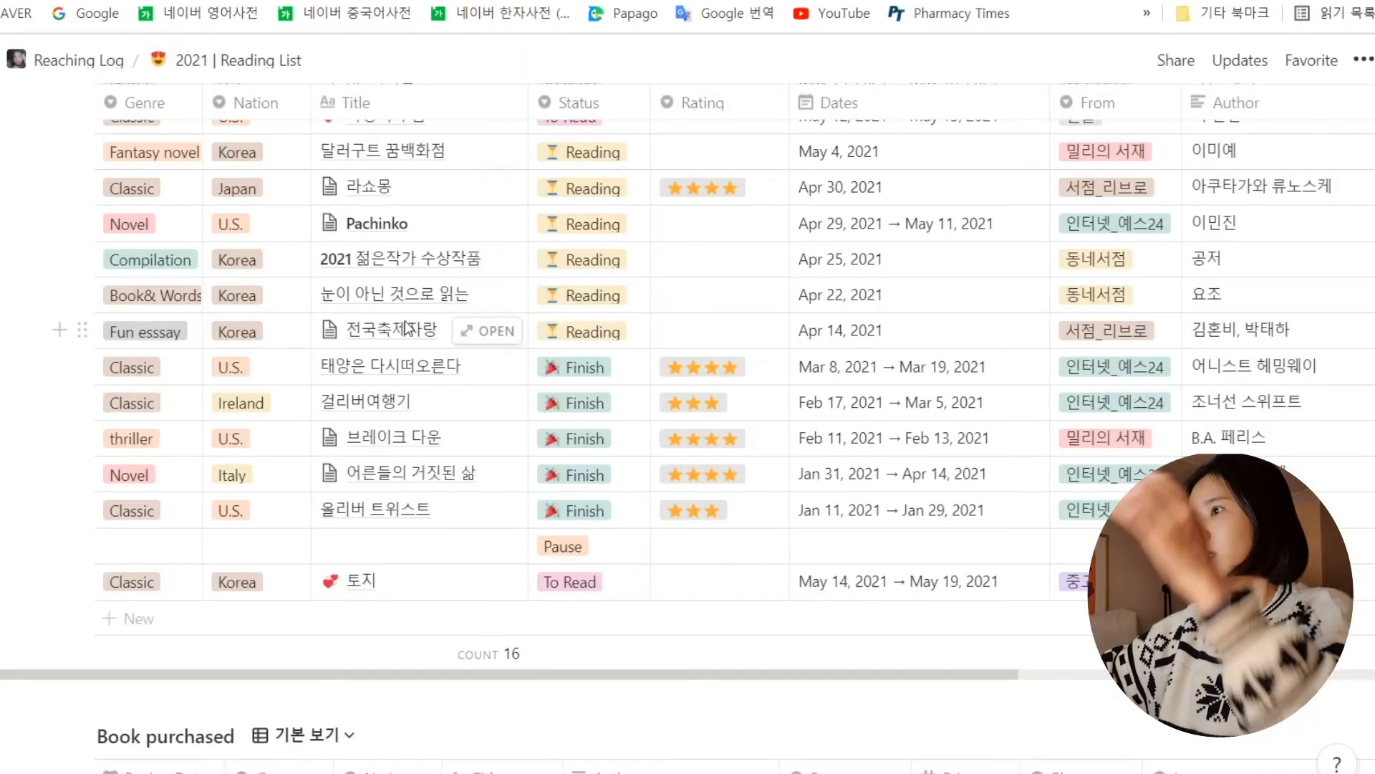
Open the 2021 Watching List page and try shifting its cover image up and back down.
click(573, 530)
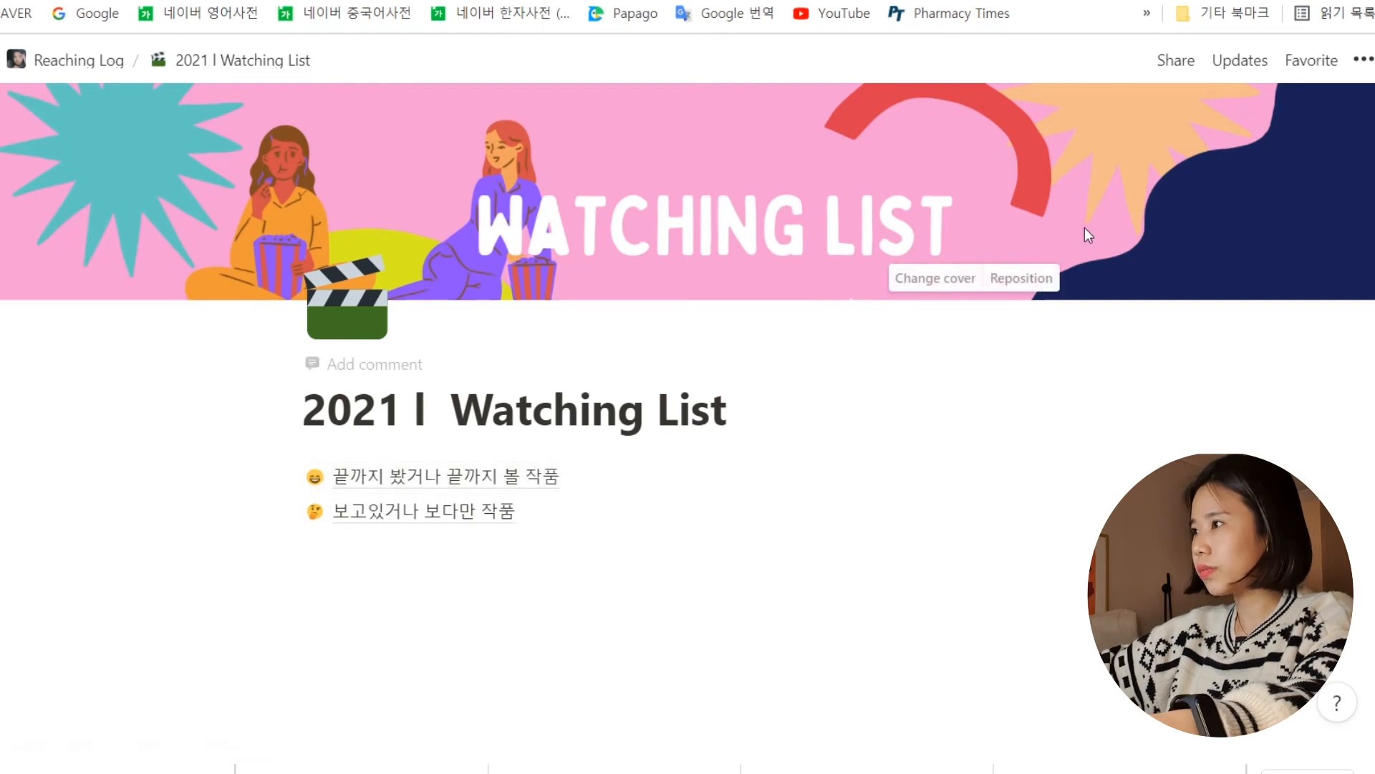
click(1022, 278)
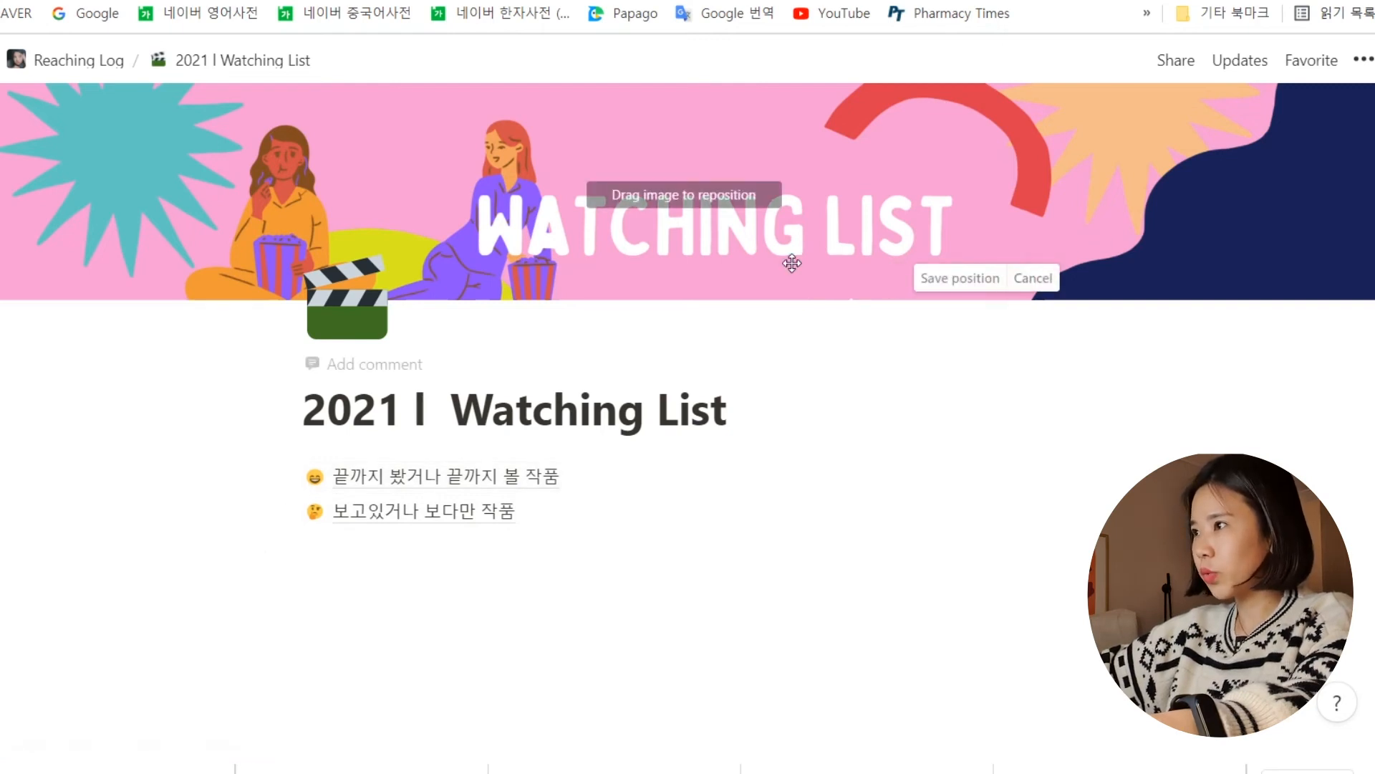
drag(791, 263, 838, 151)
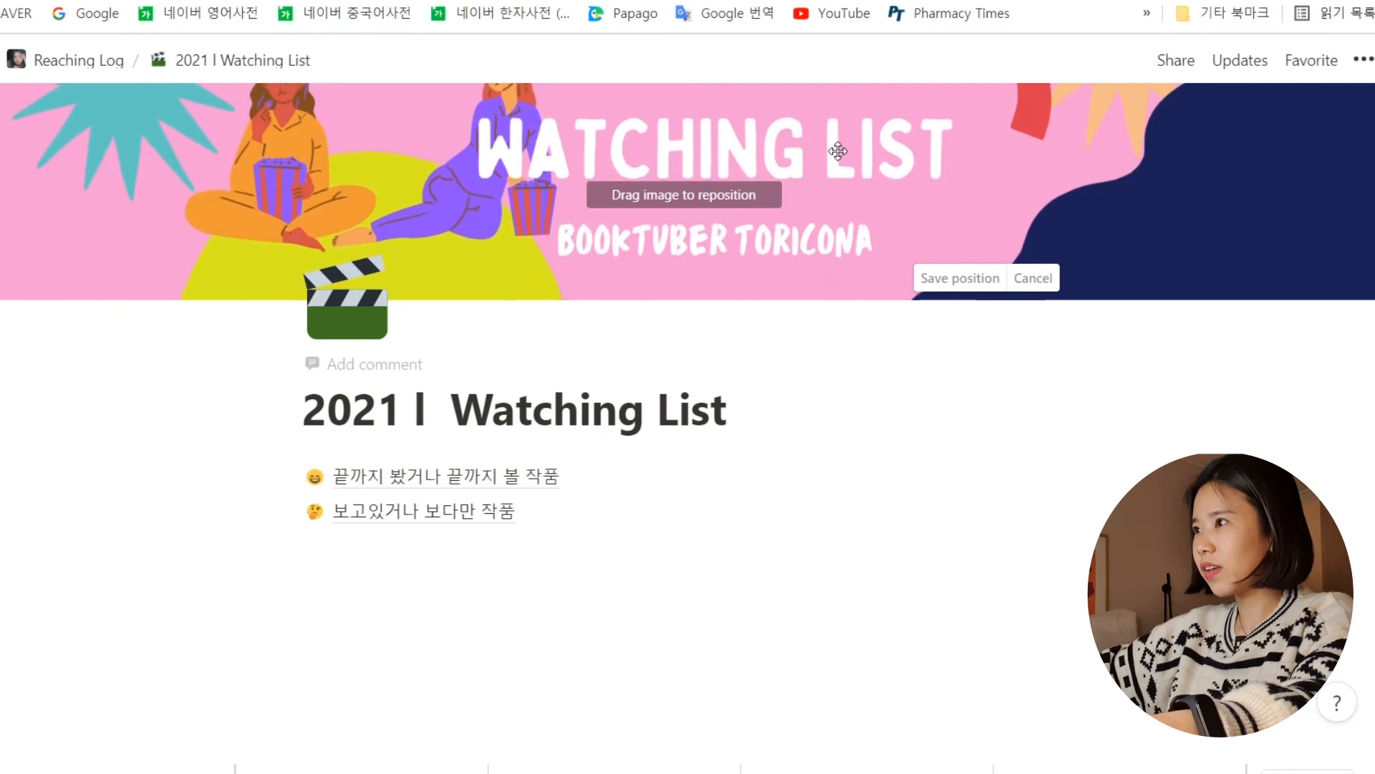
drag(838, 151, 831, 254)
click(1187, 396)
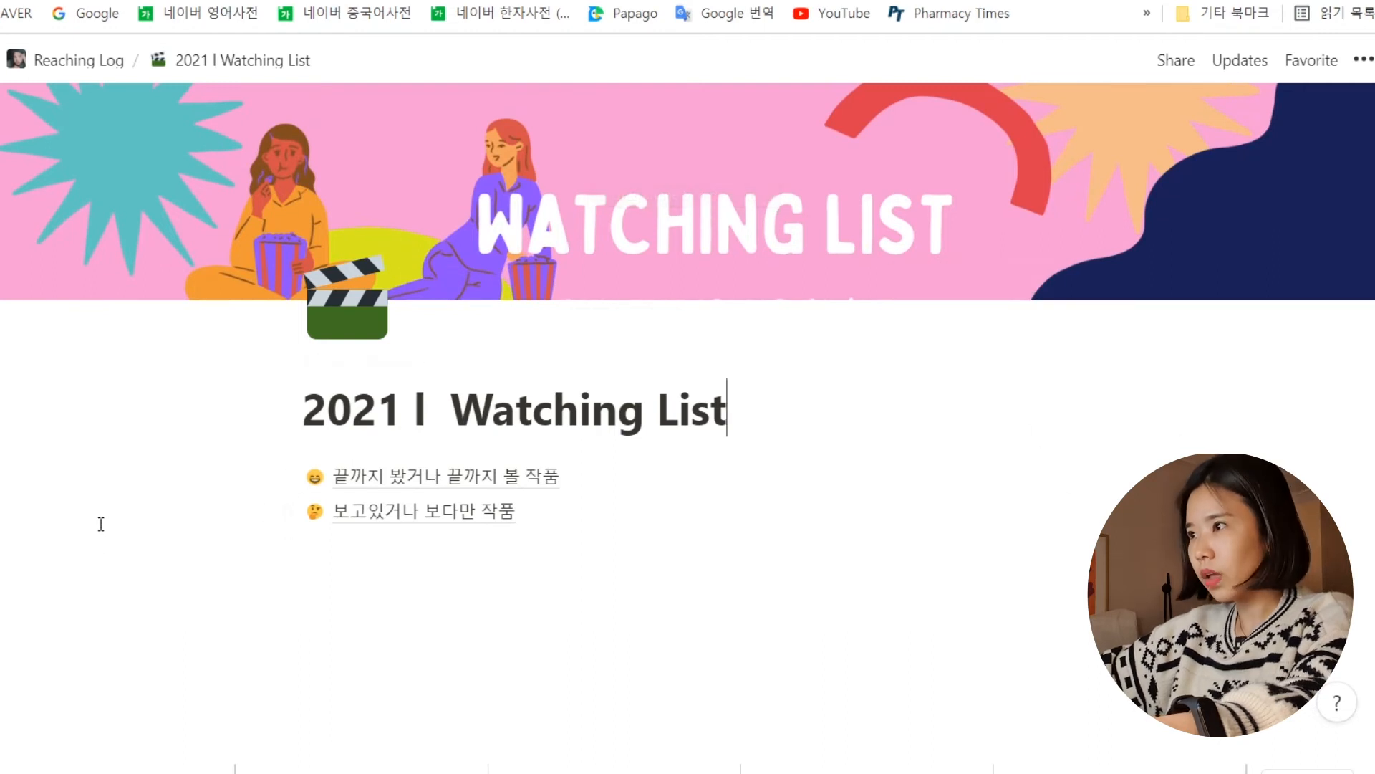
click(146, 600)
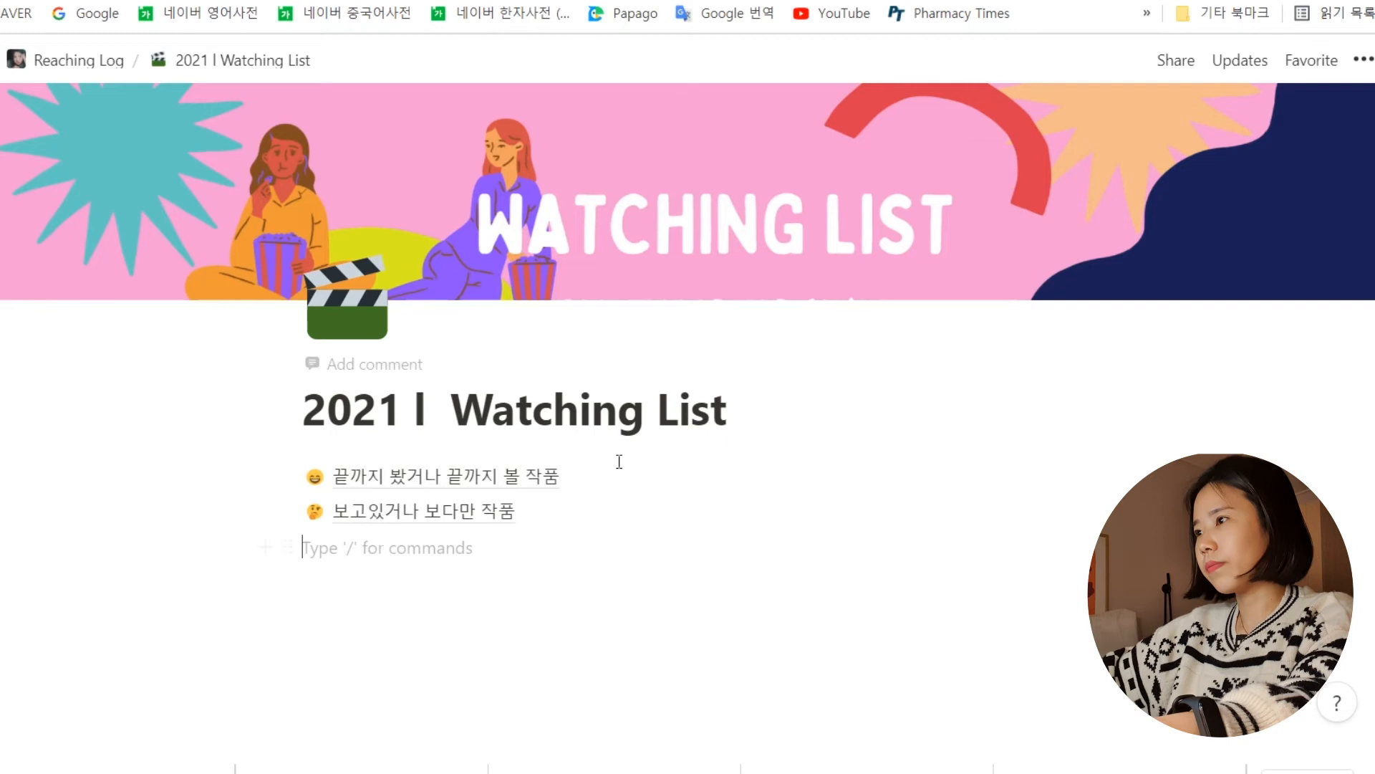
Open the 끝까지 봤거나 끝까지 볼 작품 database and look over its table entries down to the last row.
click(437, 487)
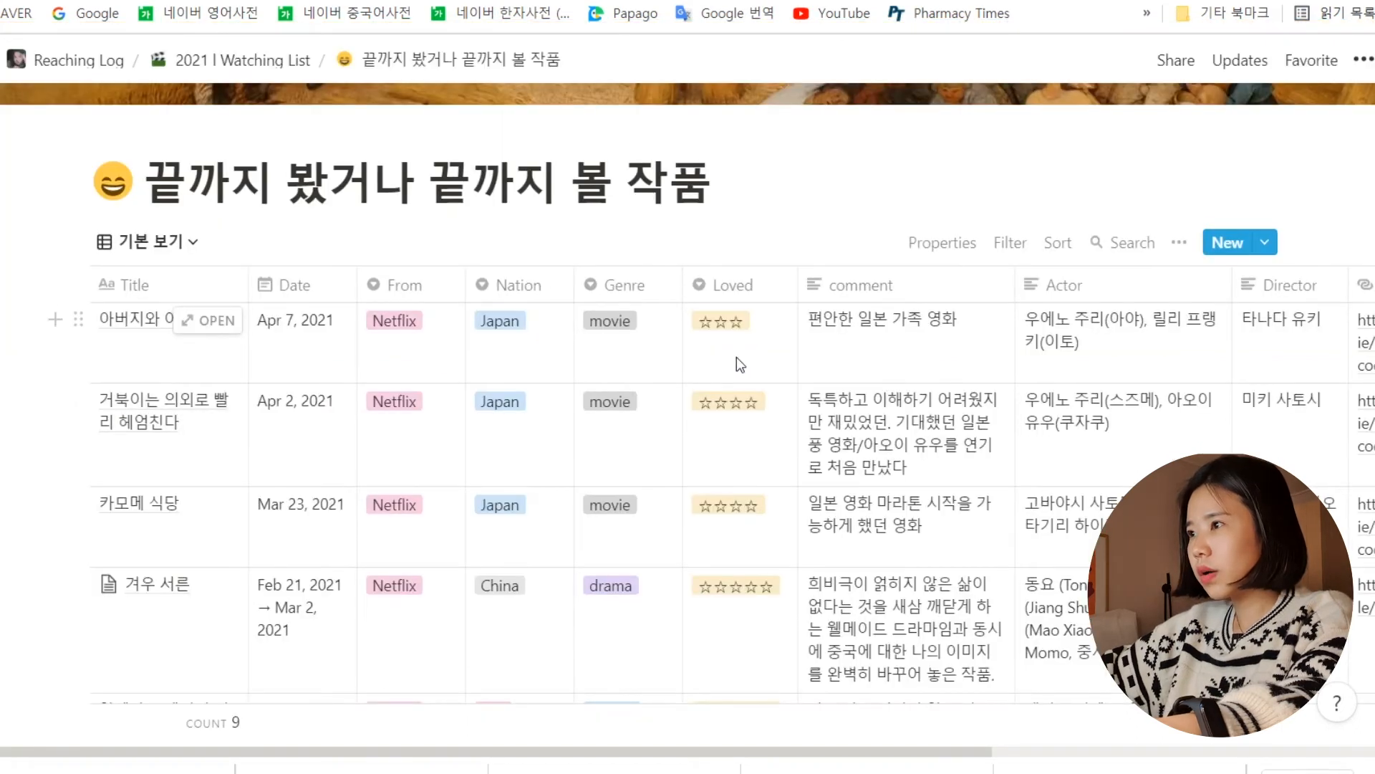
scroll(737, 357, down, 1)
scroll(736, 358, down, 6)
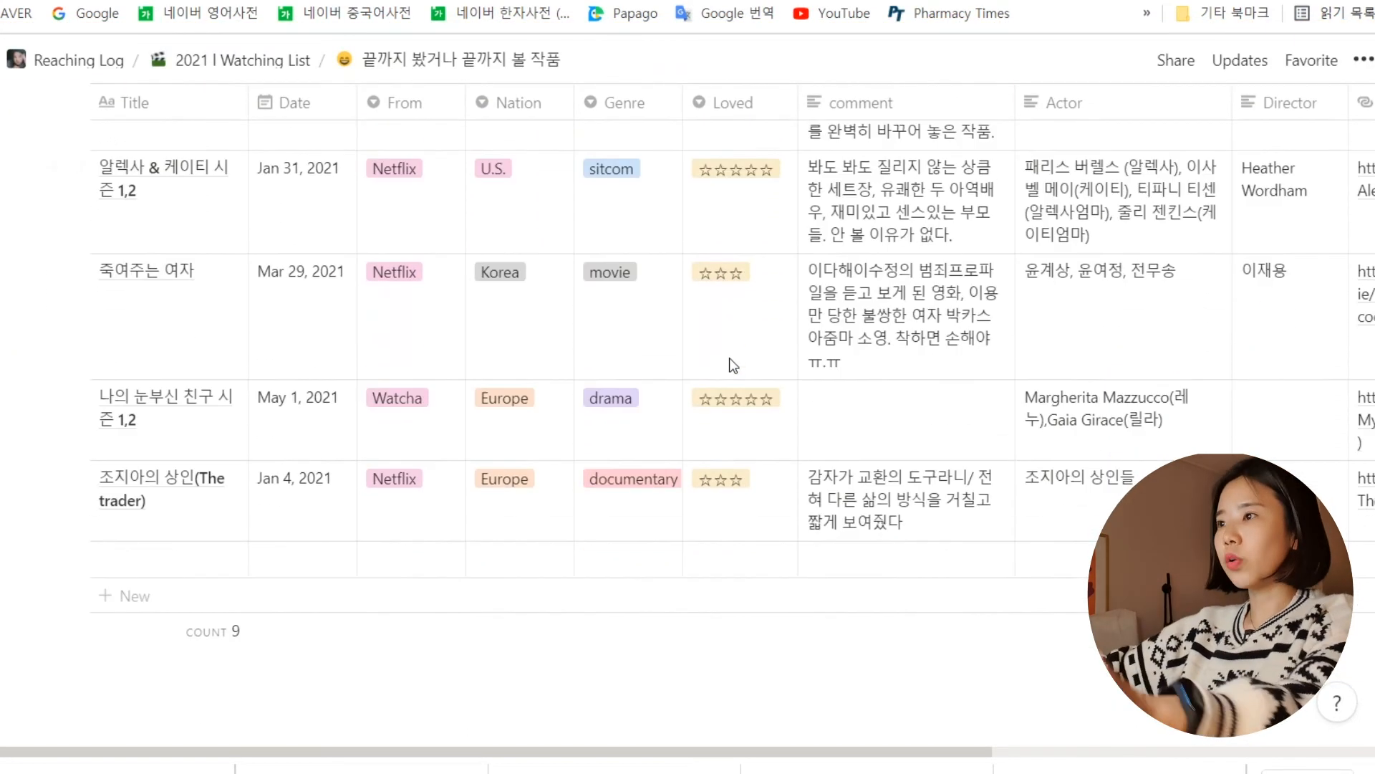
scroll(752, 387, up, 5)
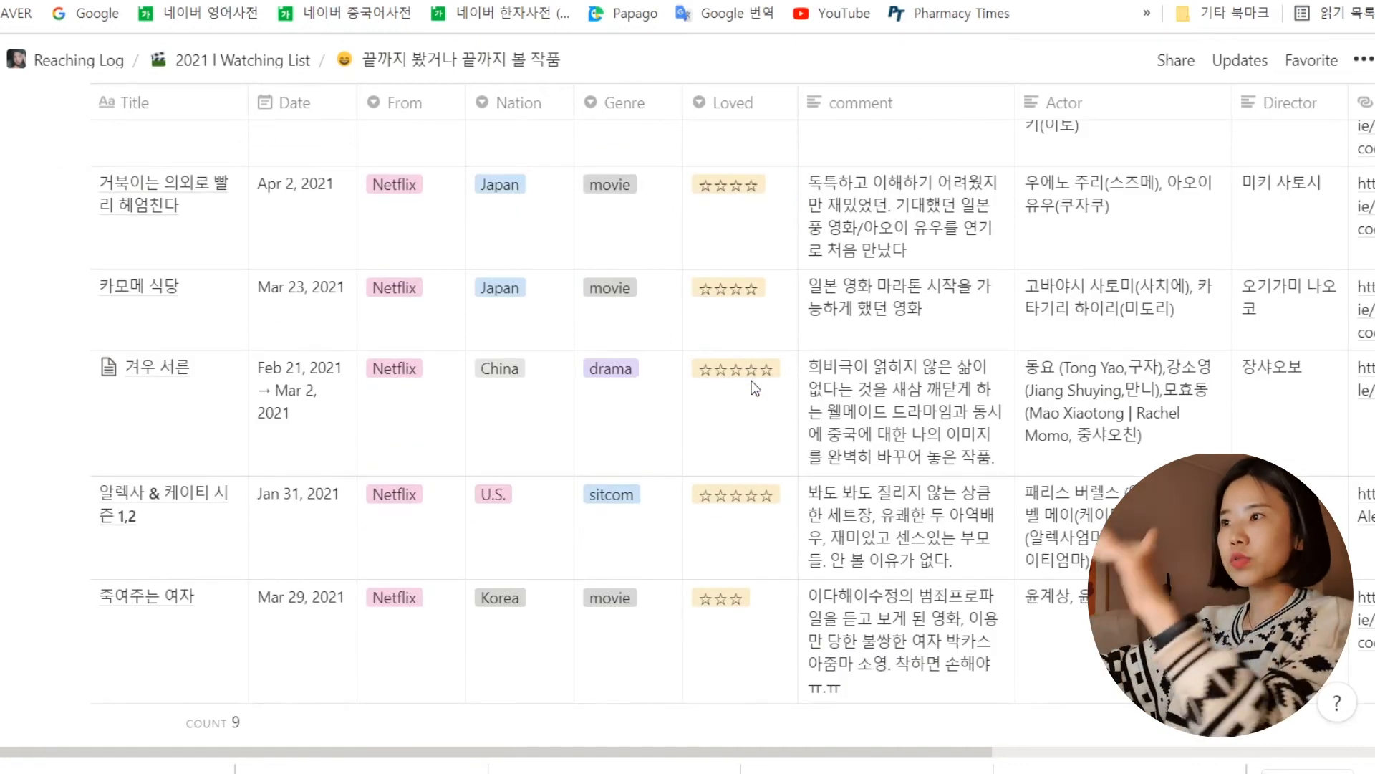
Open the 겨우 서른 page, read its Note section through to the end, and close it.
click(208, 367)
scroll(628, 344, down, 8)
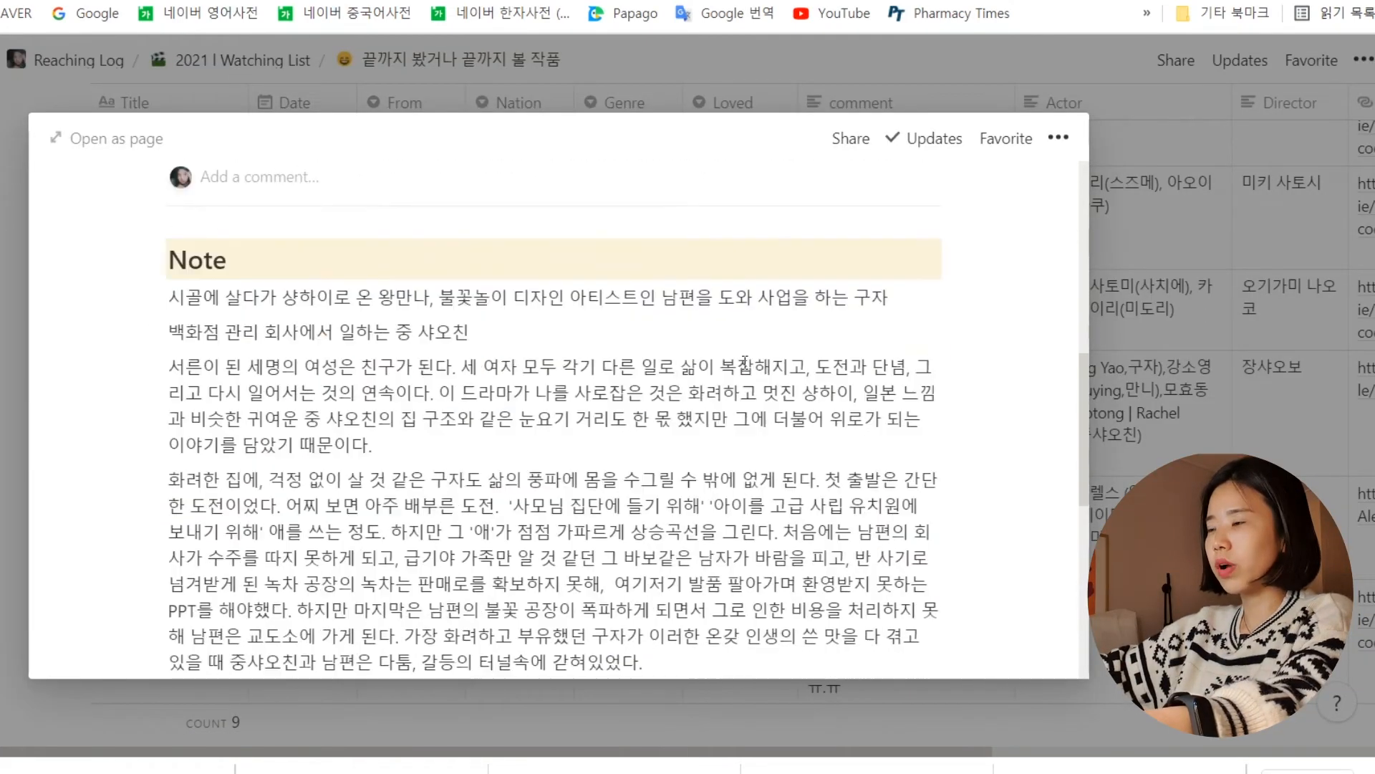
scroll(745, 362, down, 7)
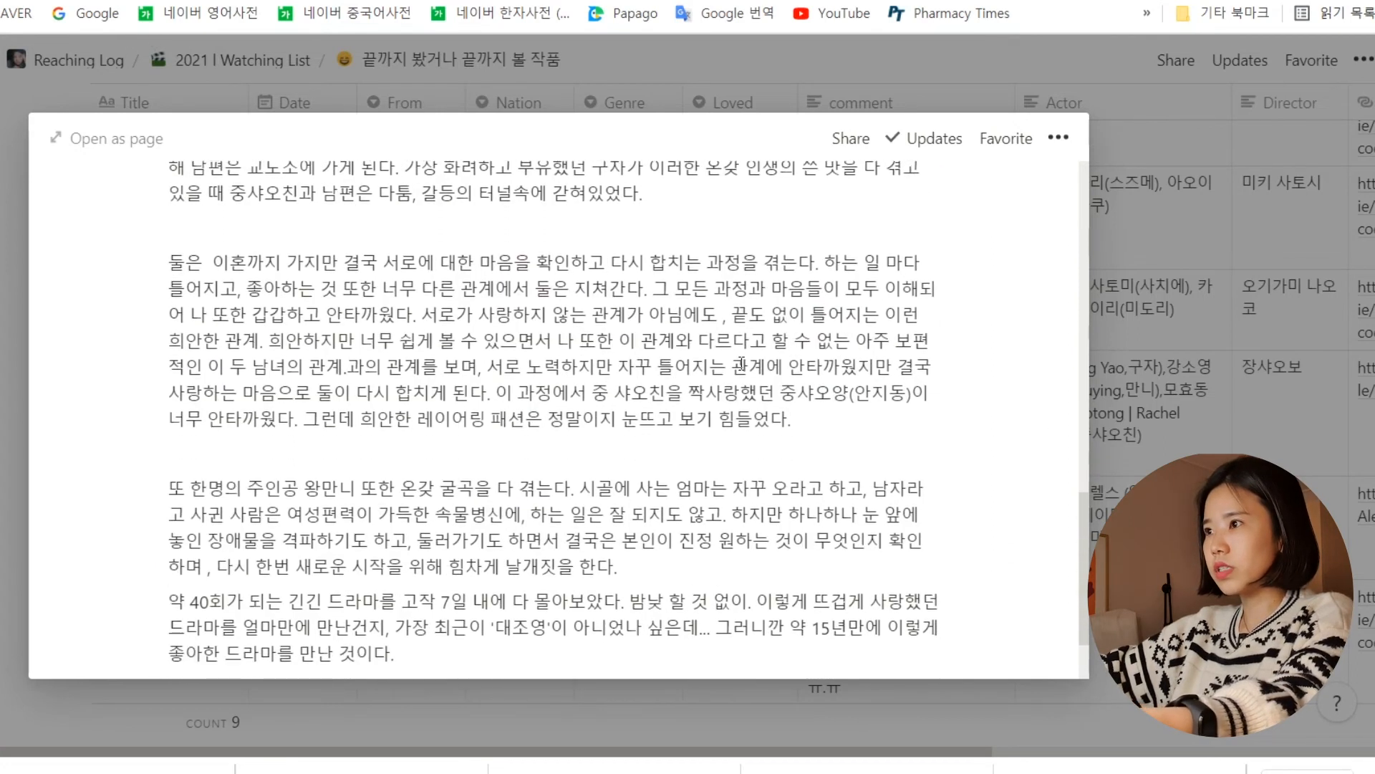
scroll(741, 363, down, 2)
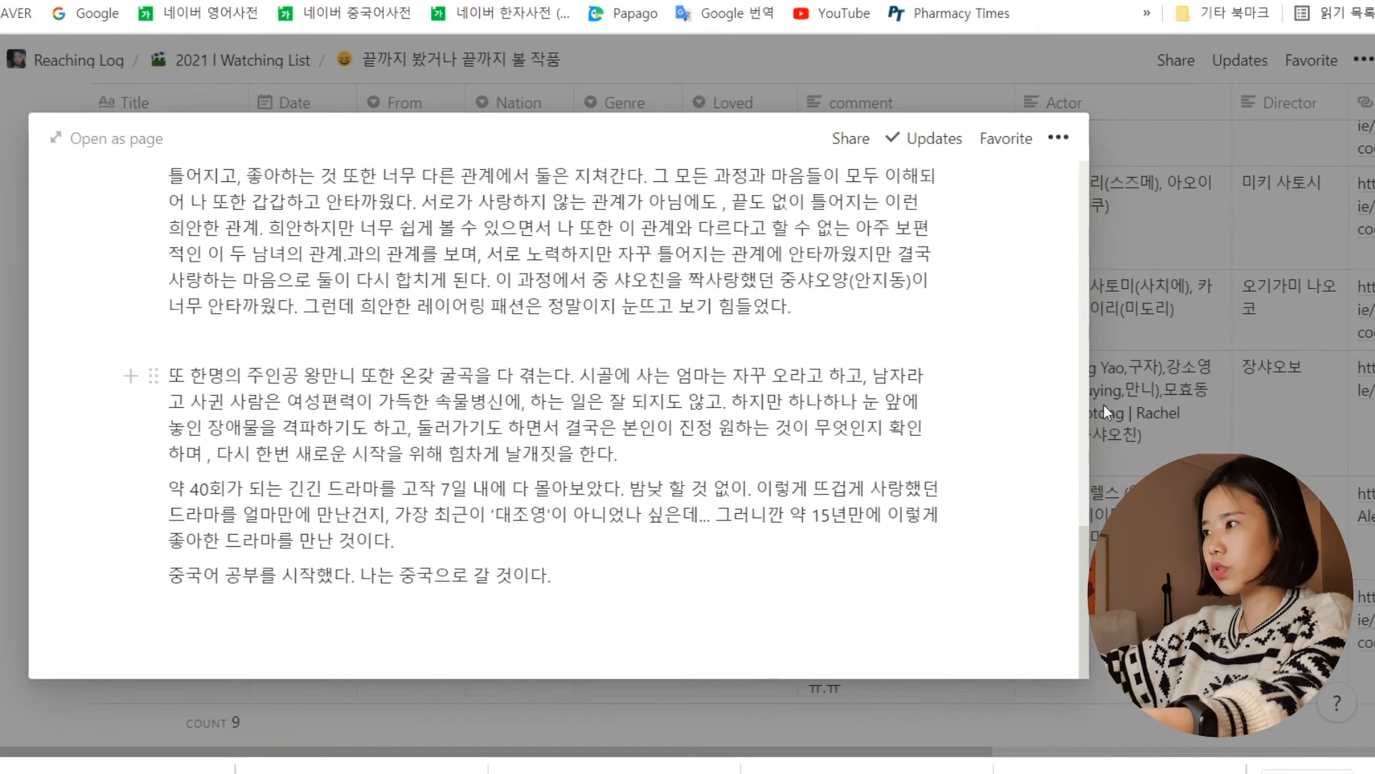
click(1188, 229)
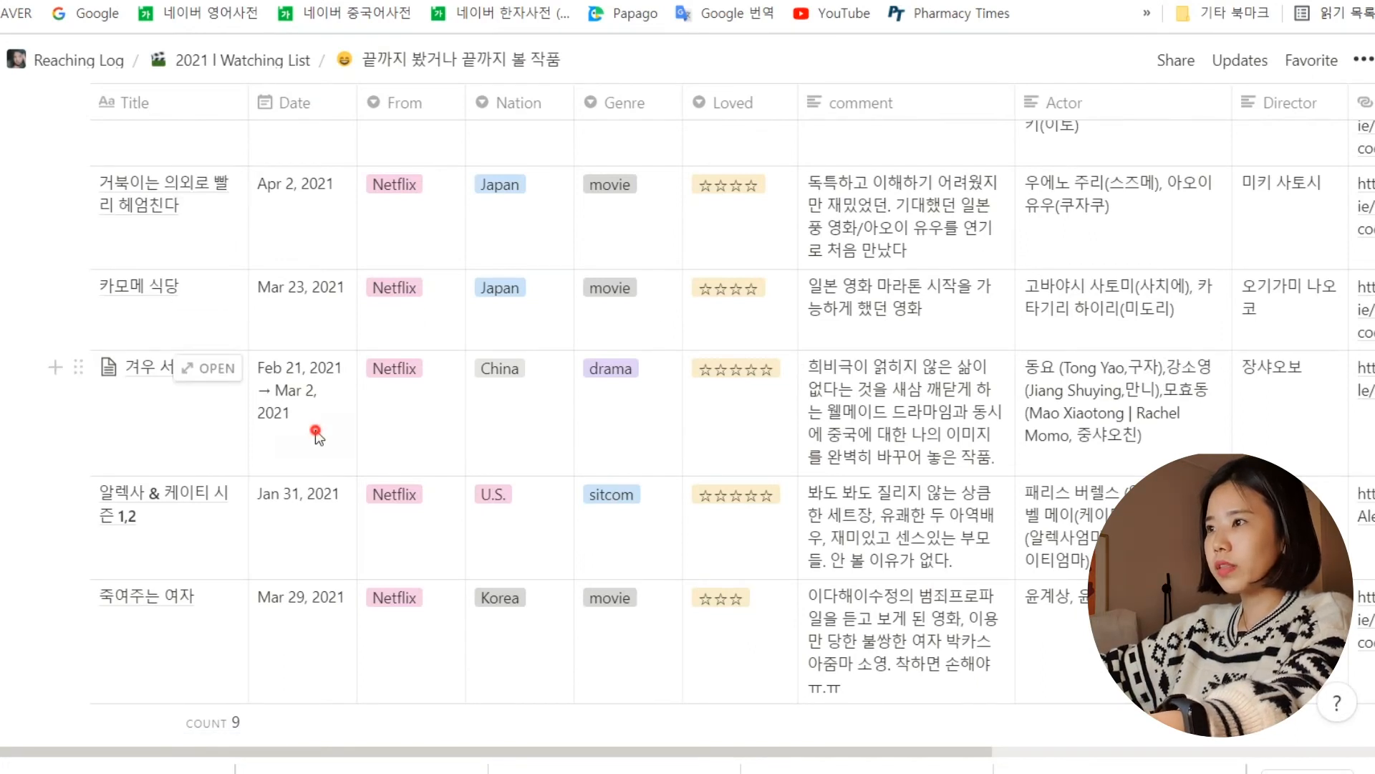
Check the Date, From and Nation choices of the 겨우 서른 entry without changing them.
click(301, 412)
key(Escape)
click(421, 438)
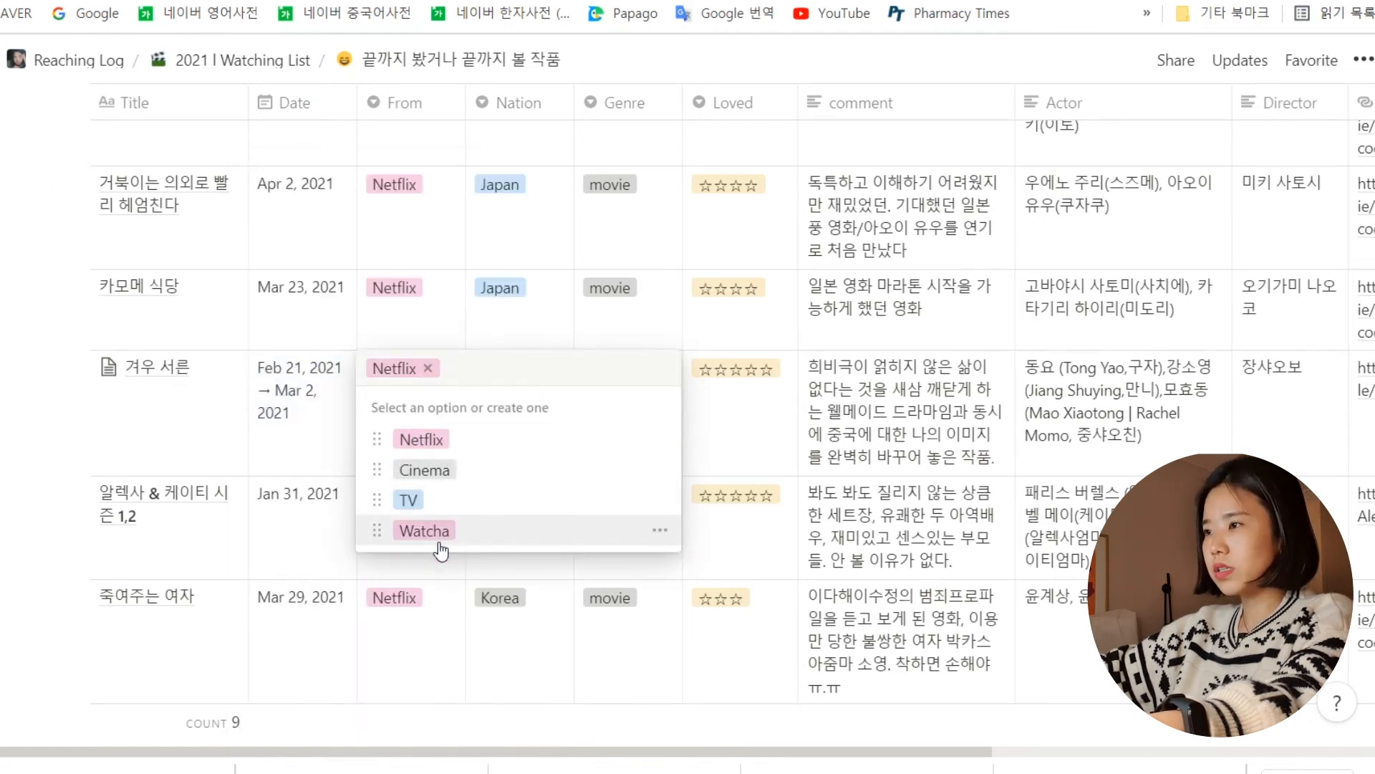
click(728, 447)
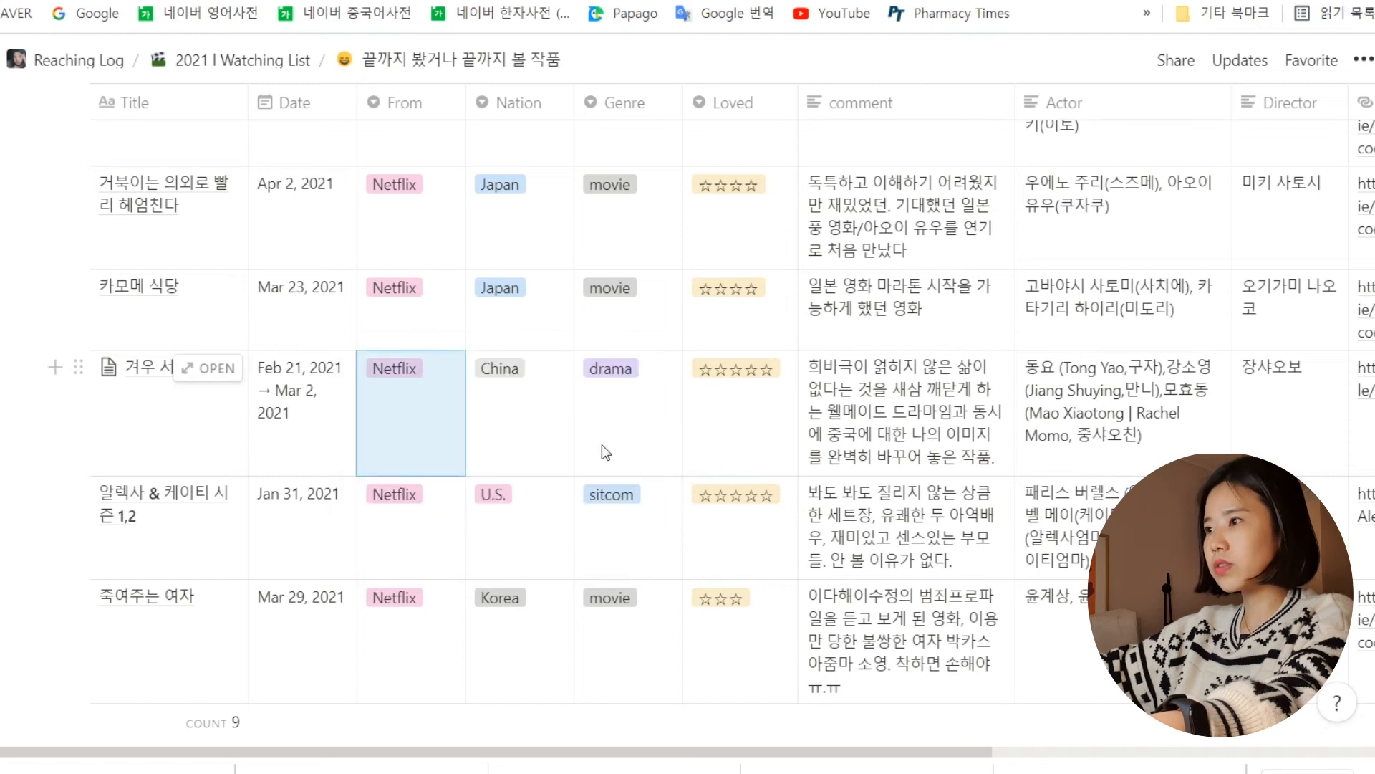
click(549, 444)
click(736, 346)
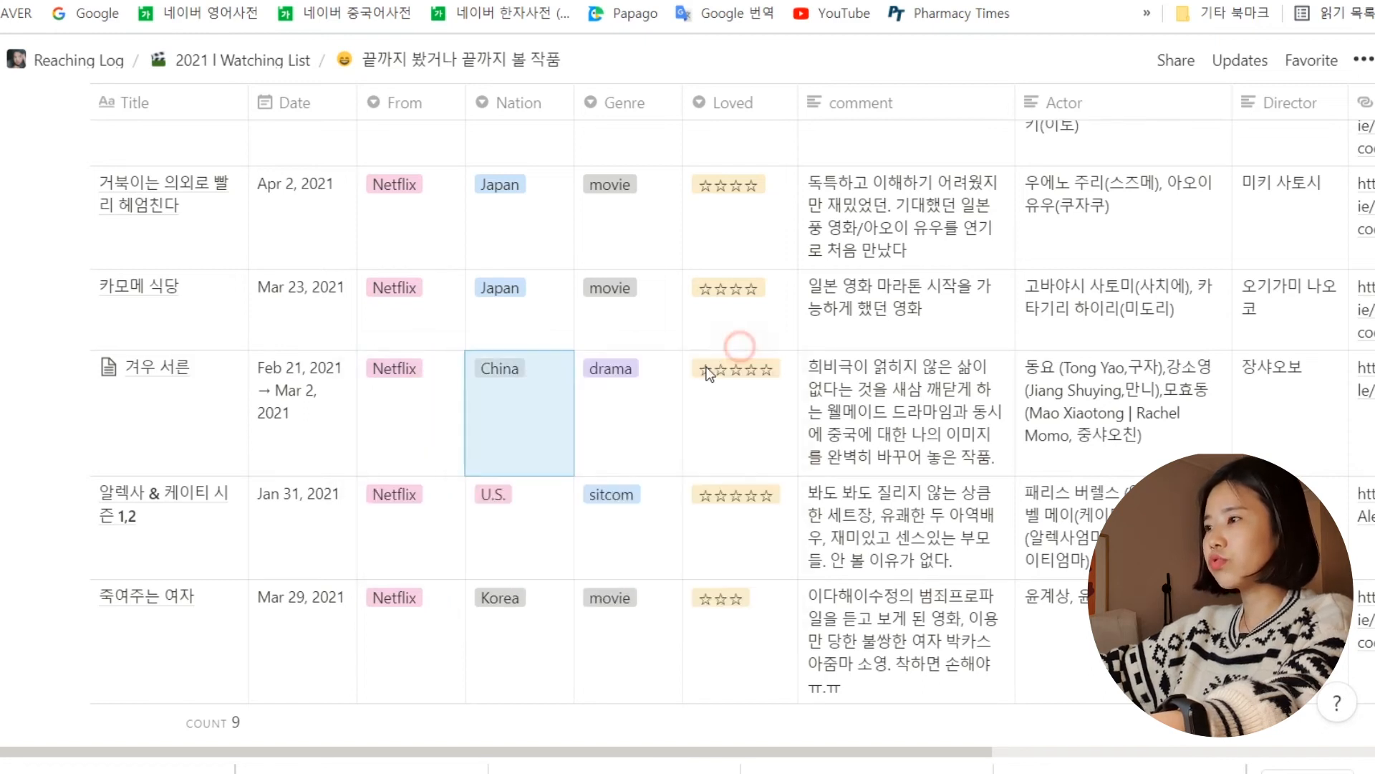
Check the Genre and Loved rating options of the 겨우 서른 entry without changing them.
click(616, 370)
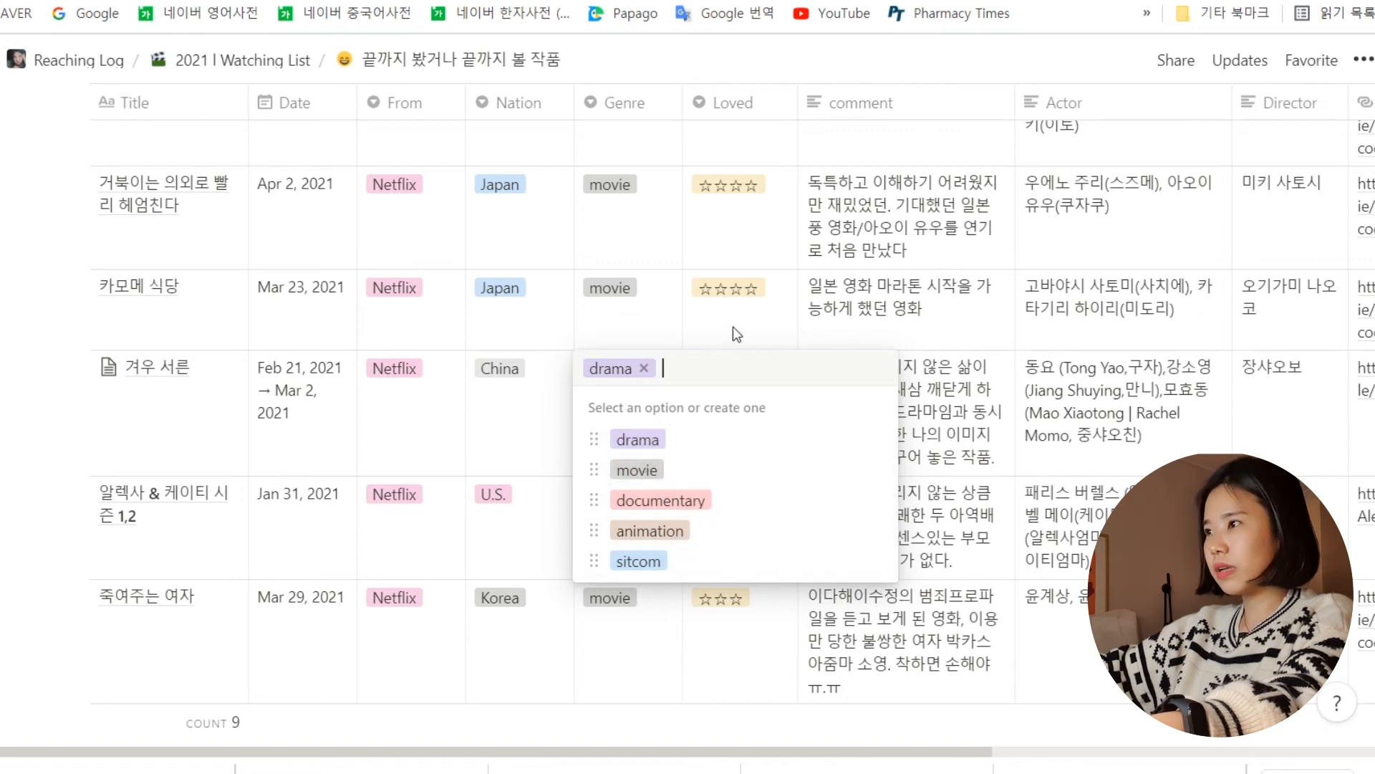
key(Escape)
click(758, 442)
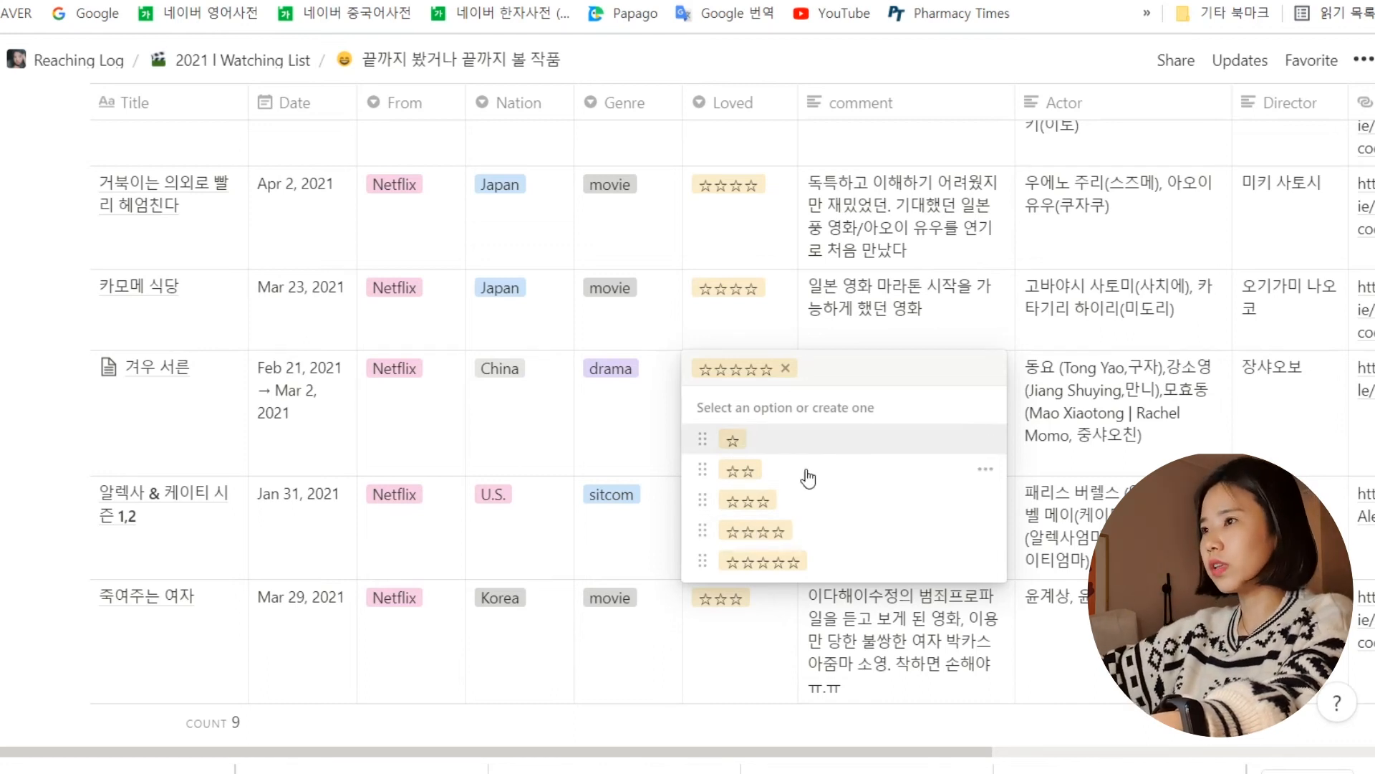
click(944, 313)
Look over the comment, Actor and Director columns of the watched titles, starting from the first row.
scroll(924, 430, up, 5)
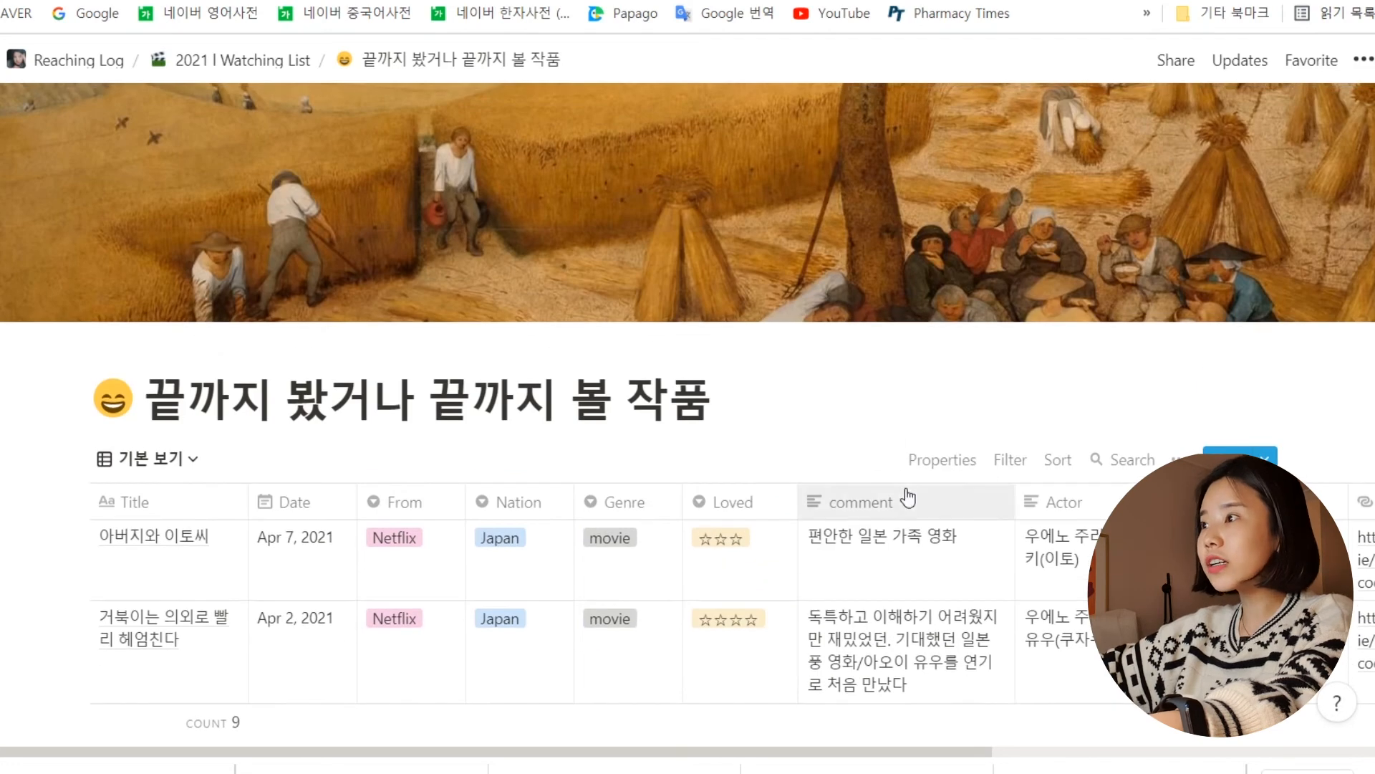
scroll(917, 462, down, 1)
scroll(934, 438, down, 6)
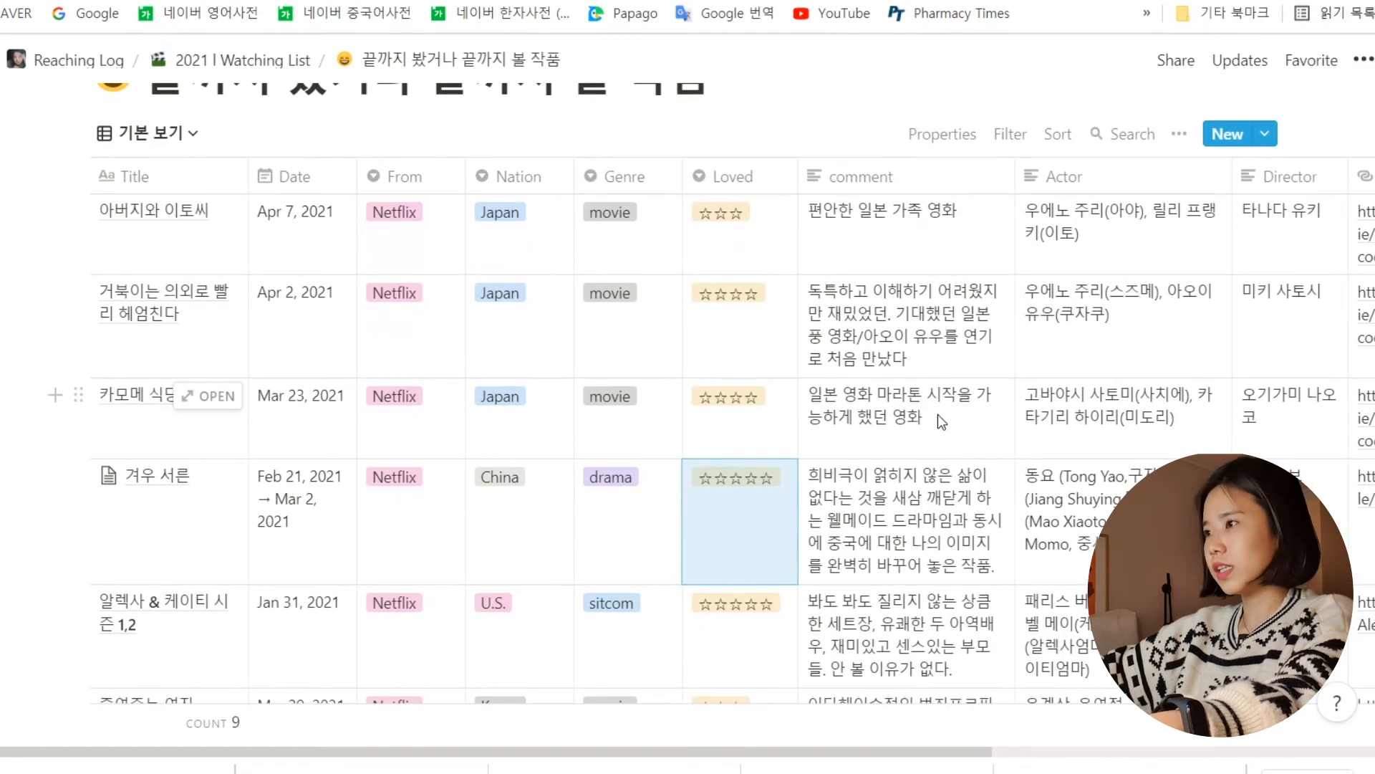
scroll(937, 429, down, 4)
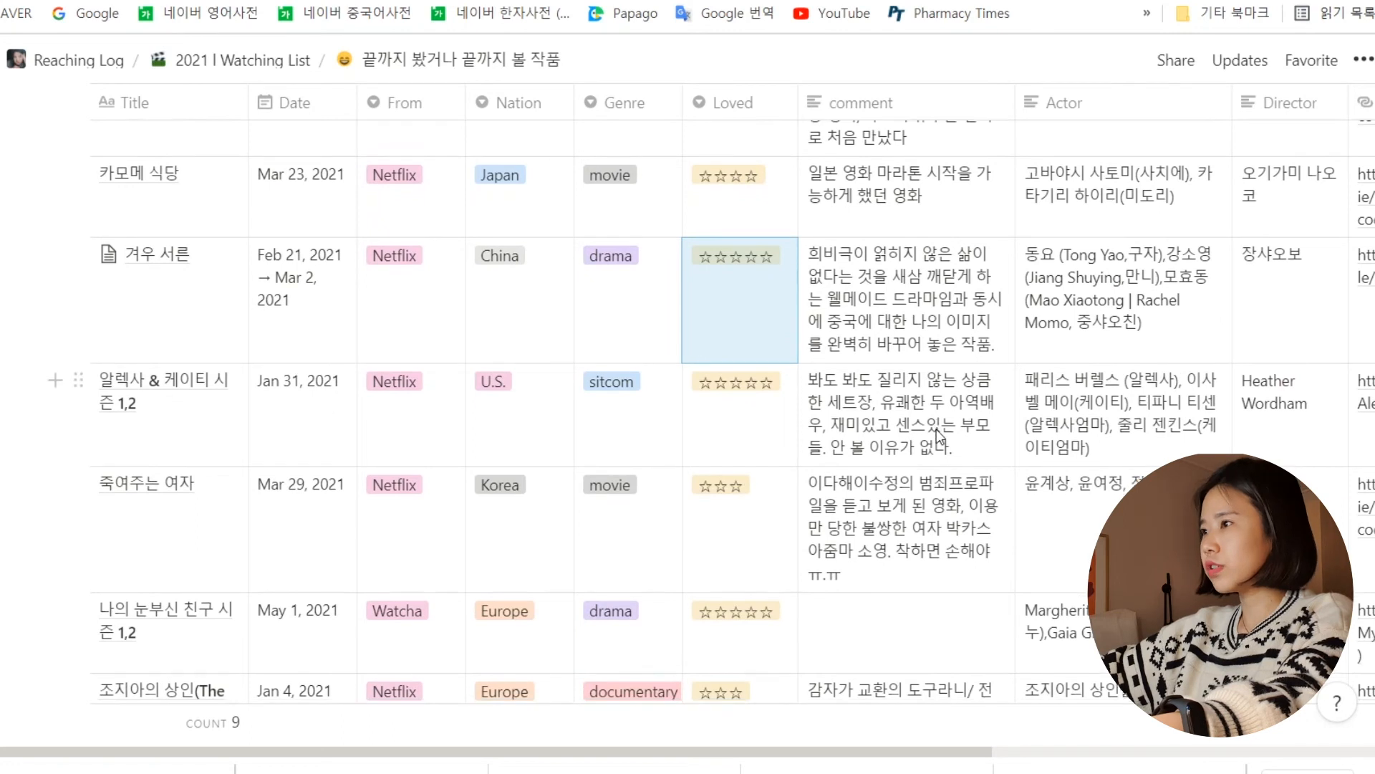
Dismiss the Loved options of 겨우 서른, reopen its page to read the Note section to the end, and close it.
scroll(936, 430, down, 1)
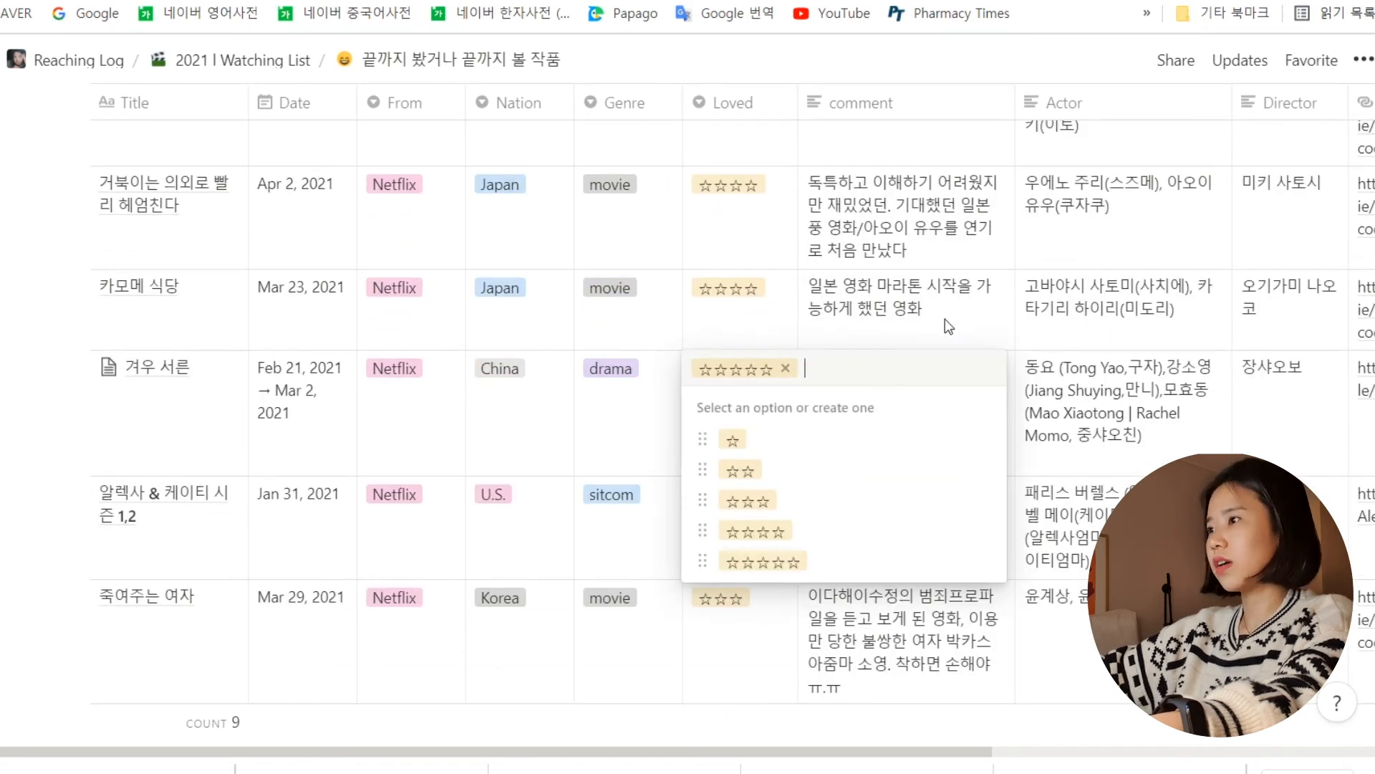
click(944, 319)
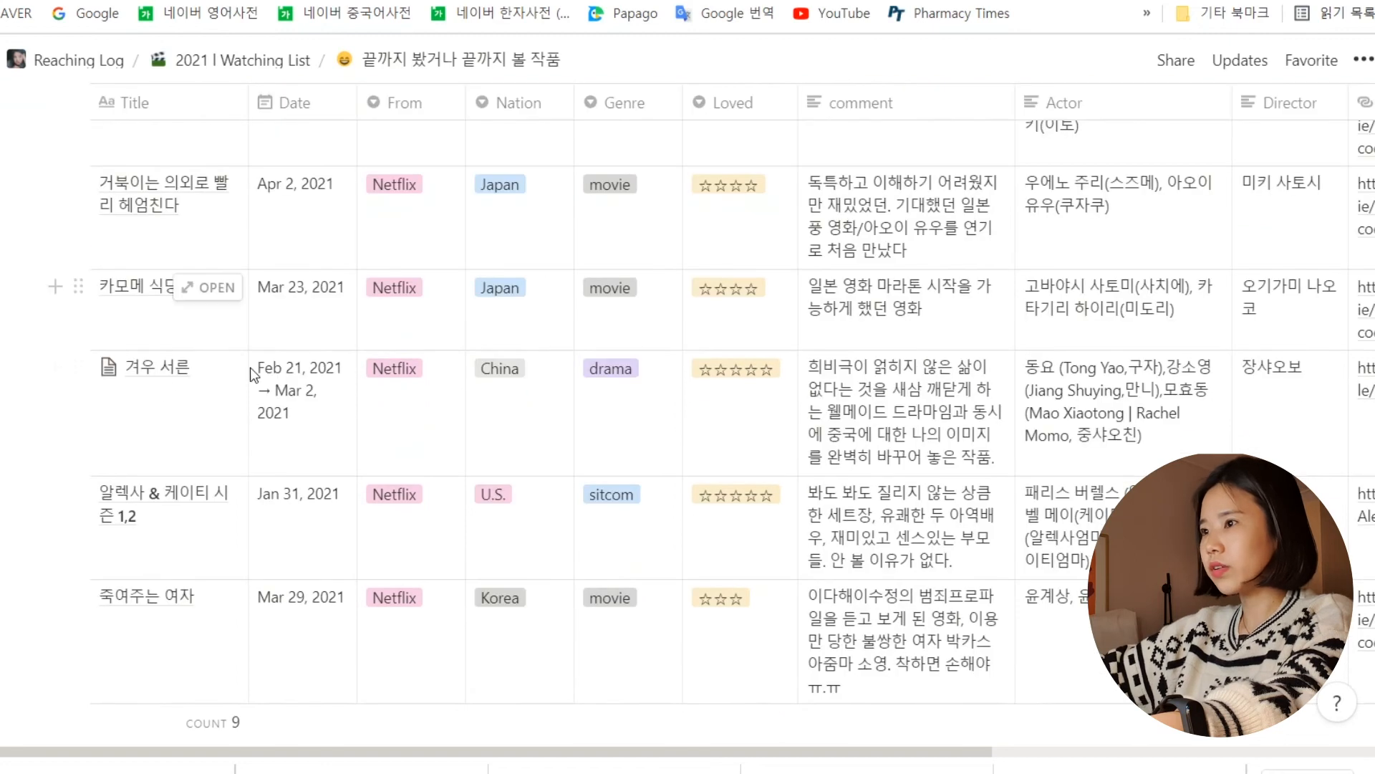
click(208, 367)
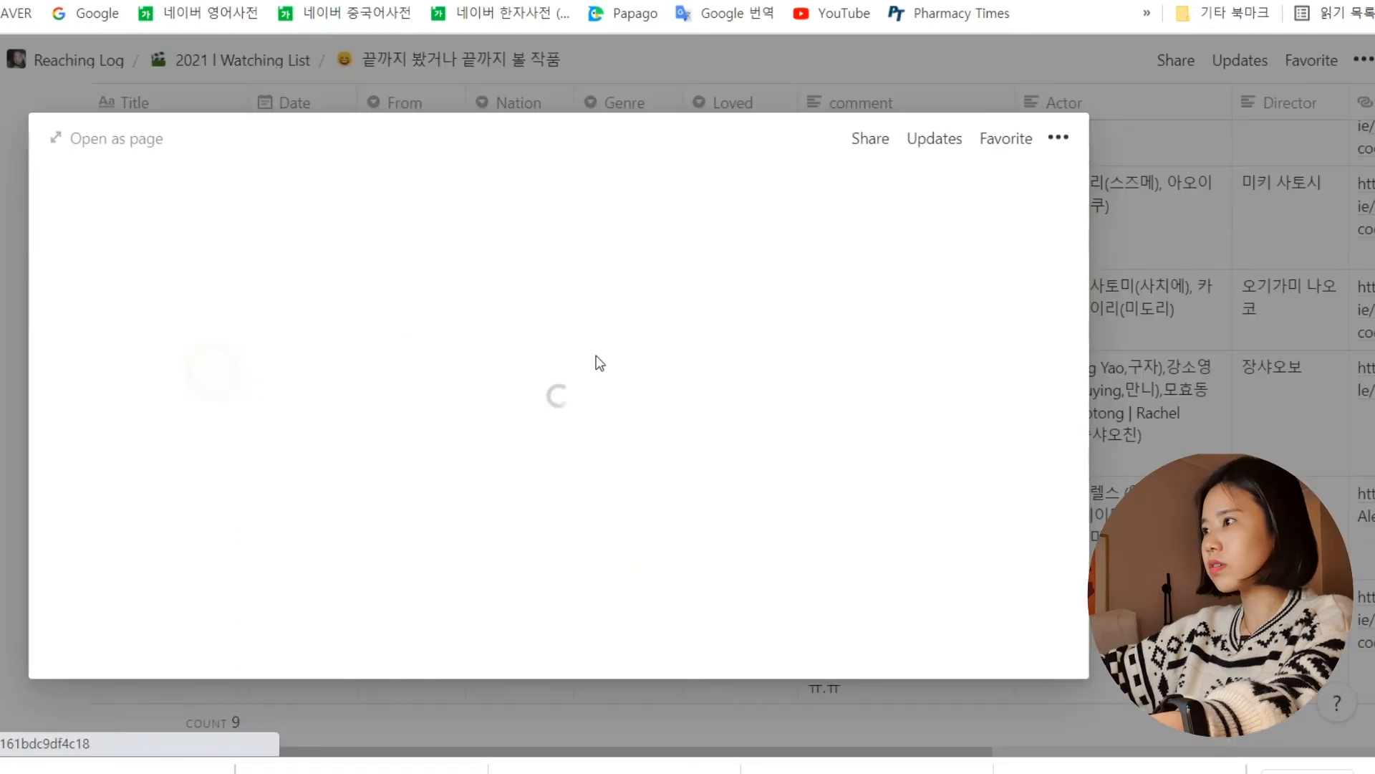
scroll(722, 373, down, 1)
scroll(722, 374, down, 10)
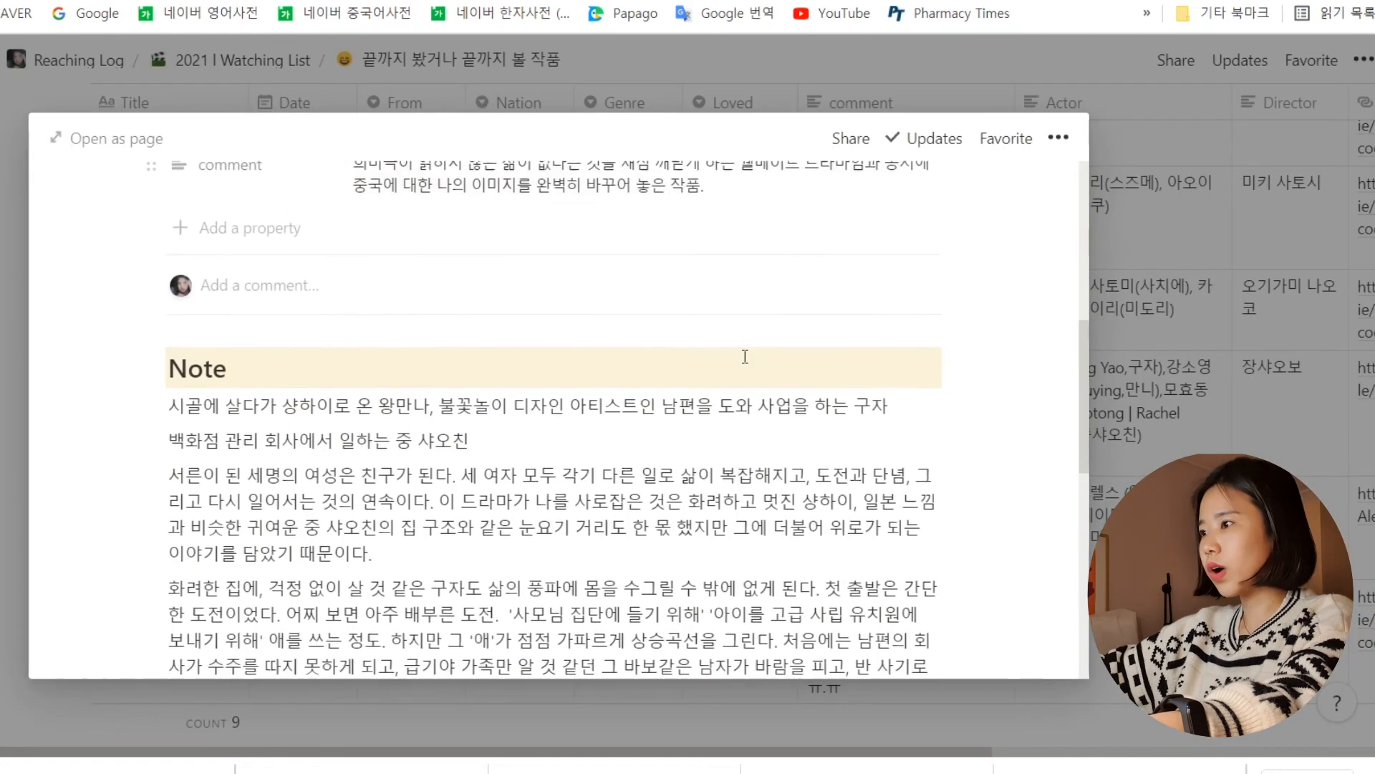
scroll(745, 362, down, 7)
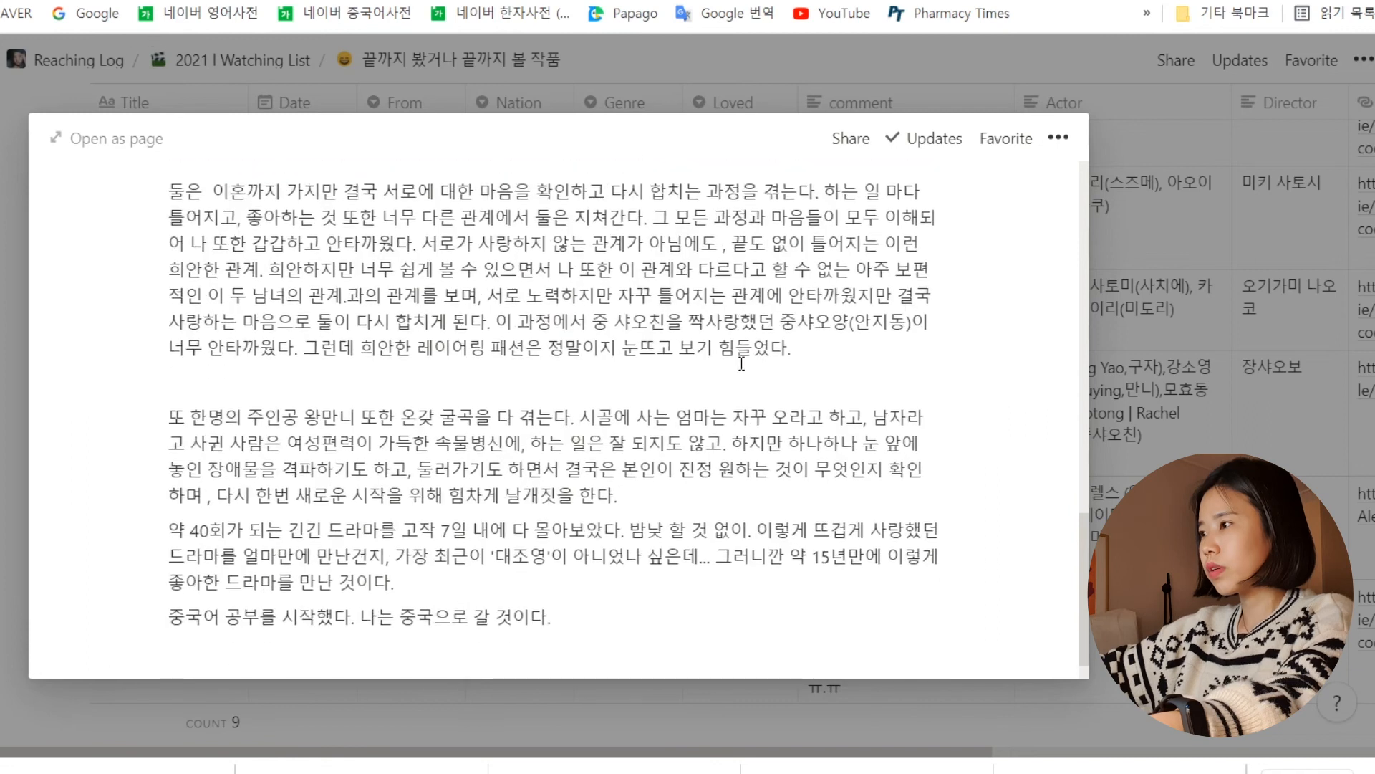
click(1187, 230)
Check the first title's Actor entry without changing it, and bring the Director, Info and Poster columns into view.
scroll(1043, 454, up, 3)
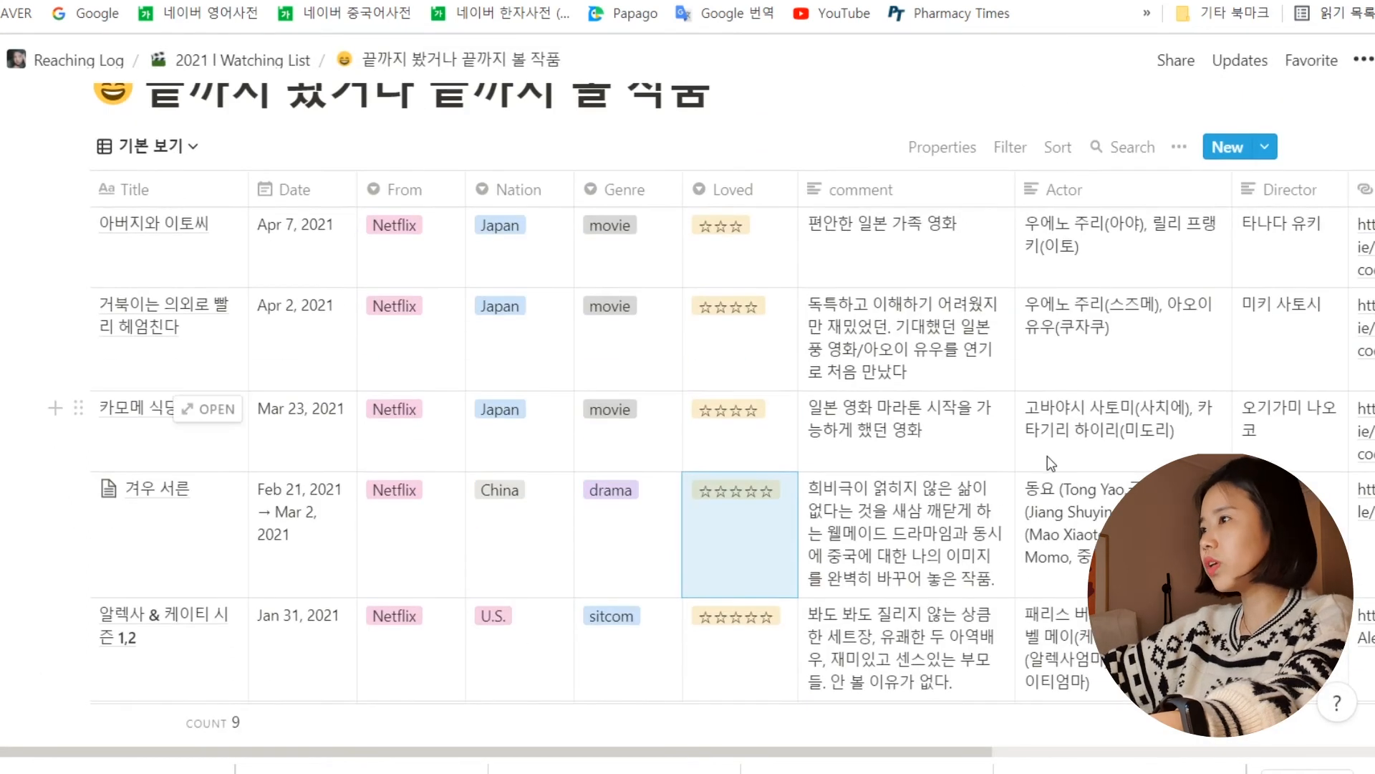
scroll(1102, 364, down, 2)
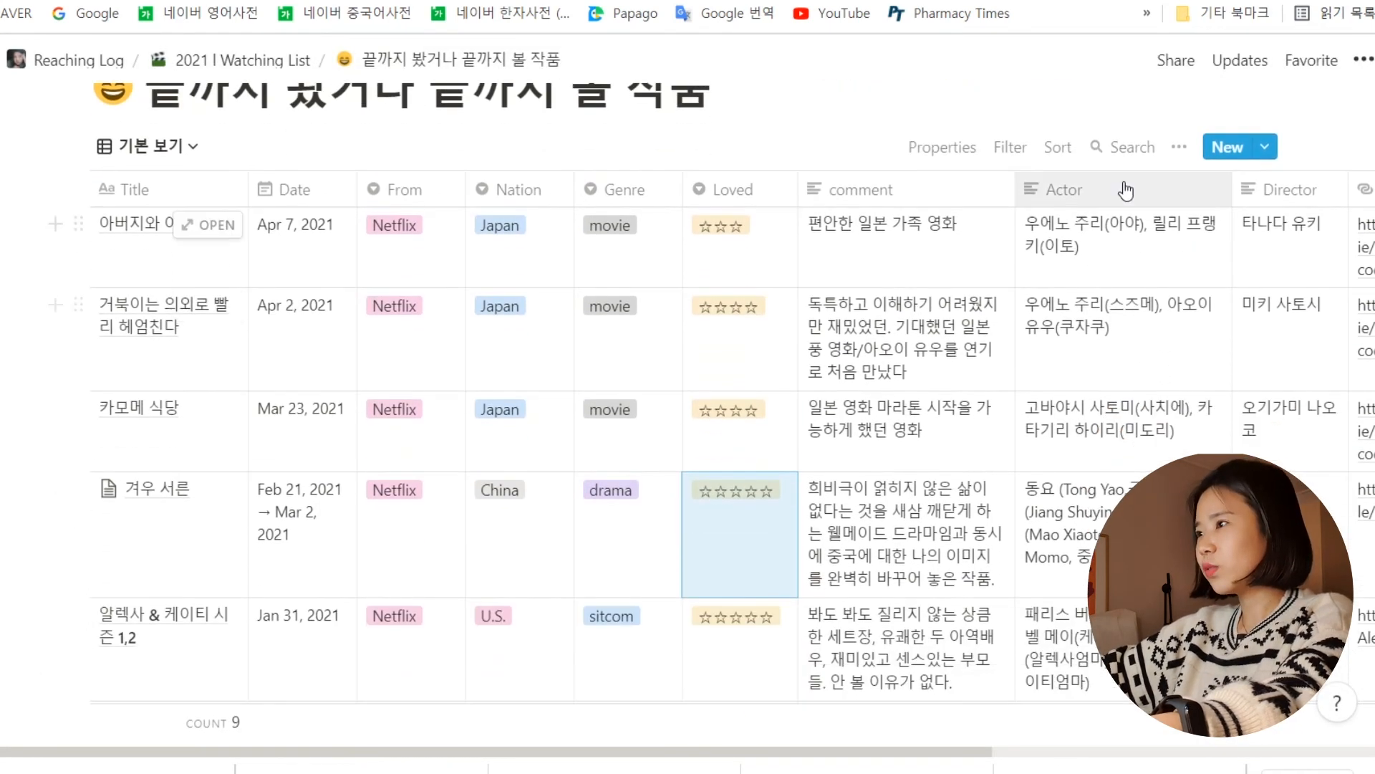
click(1133, 260)
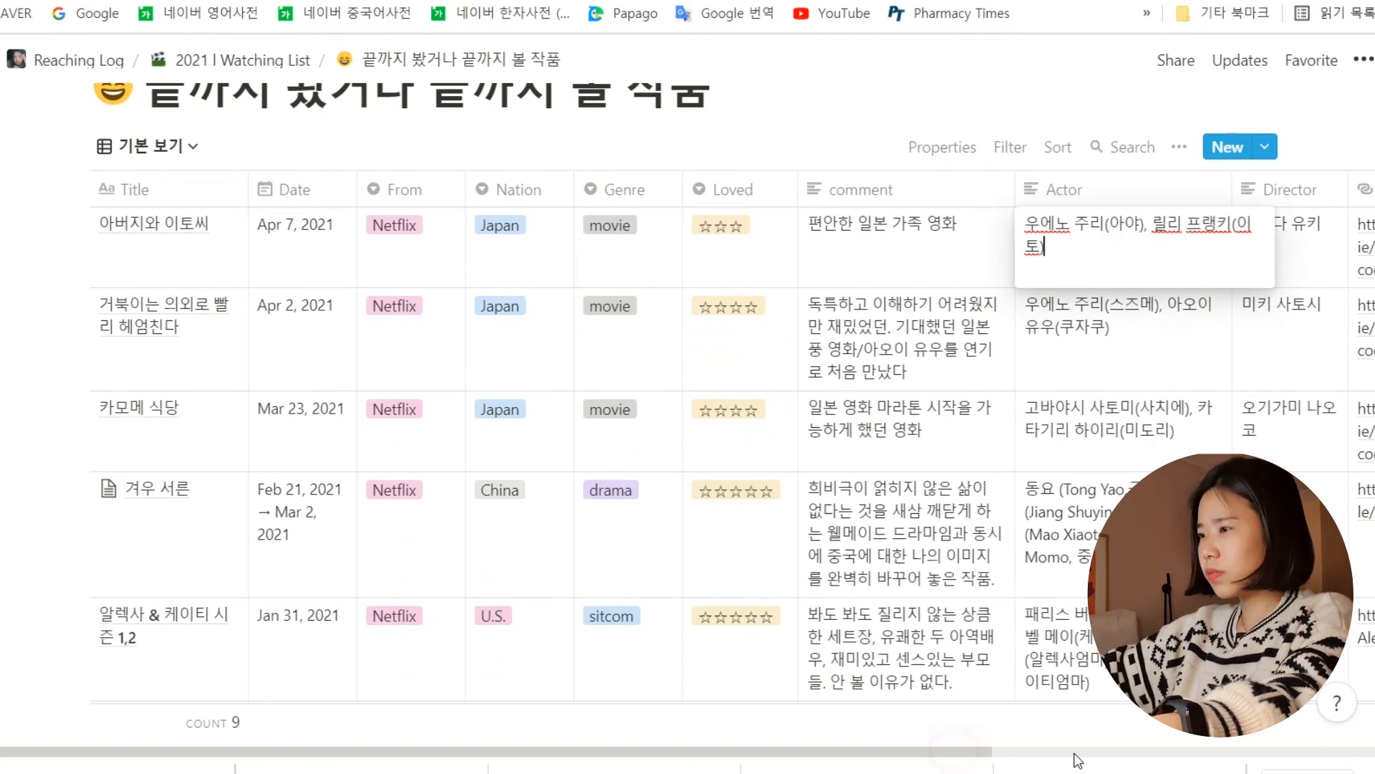
key(Escape)
scroll(1127, 757, right, 4)
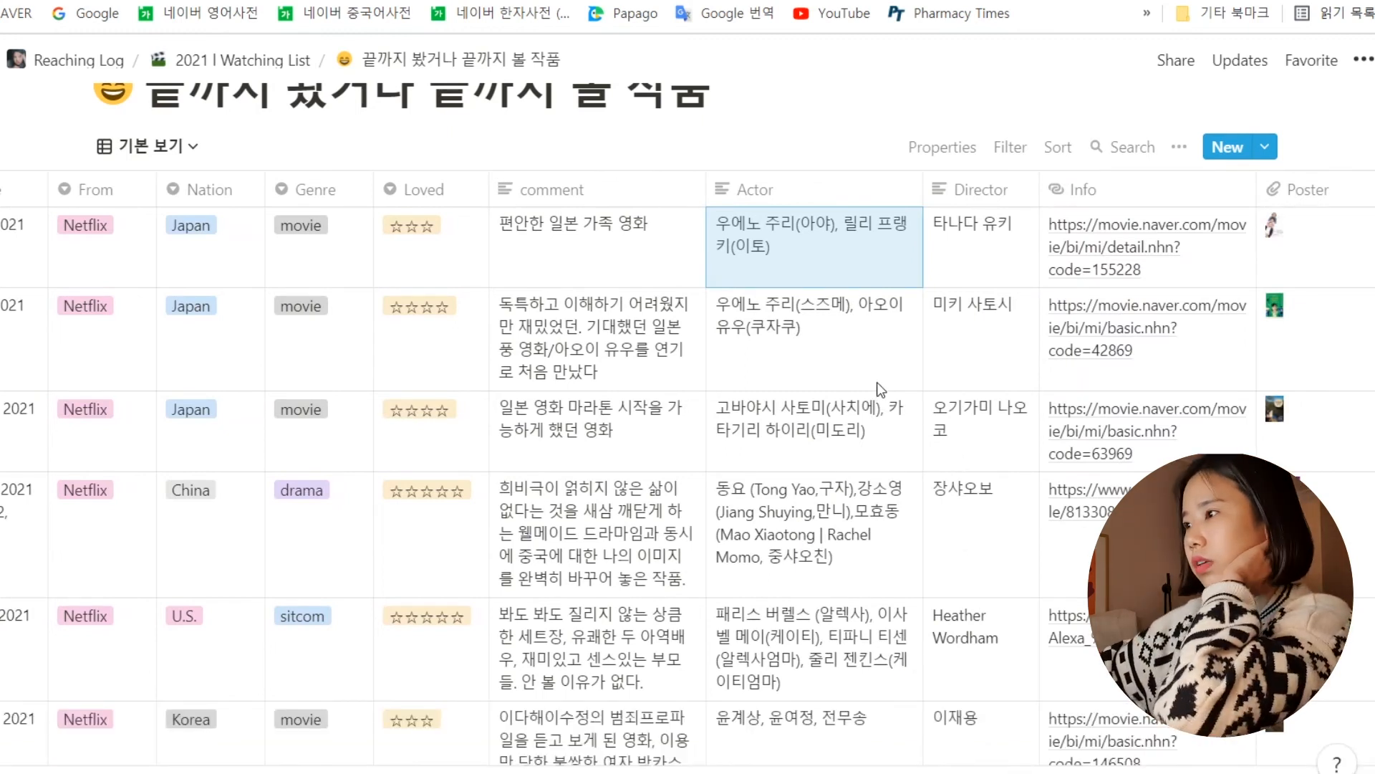
Open the Netflix link in the Info column of 겨우 서른, look through the web page, and close it.
scroll(877, 381, down, 3)
scroll(880, 400, down, 3)
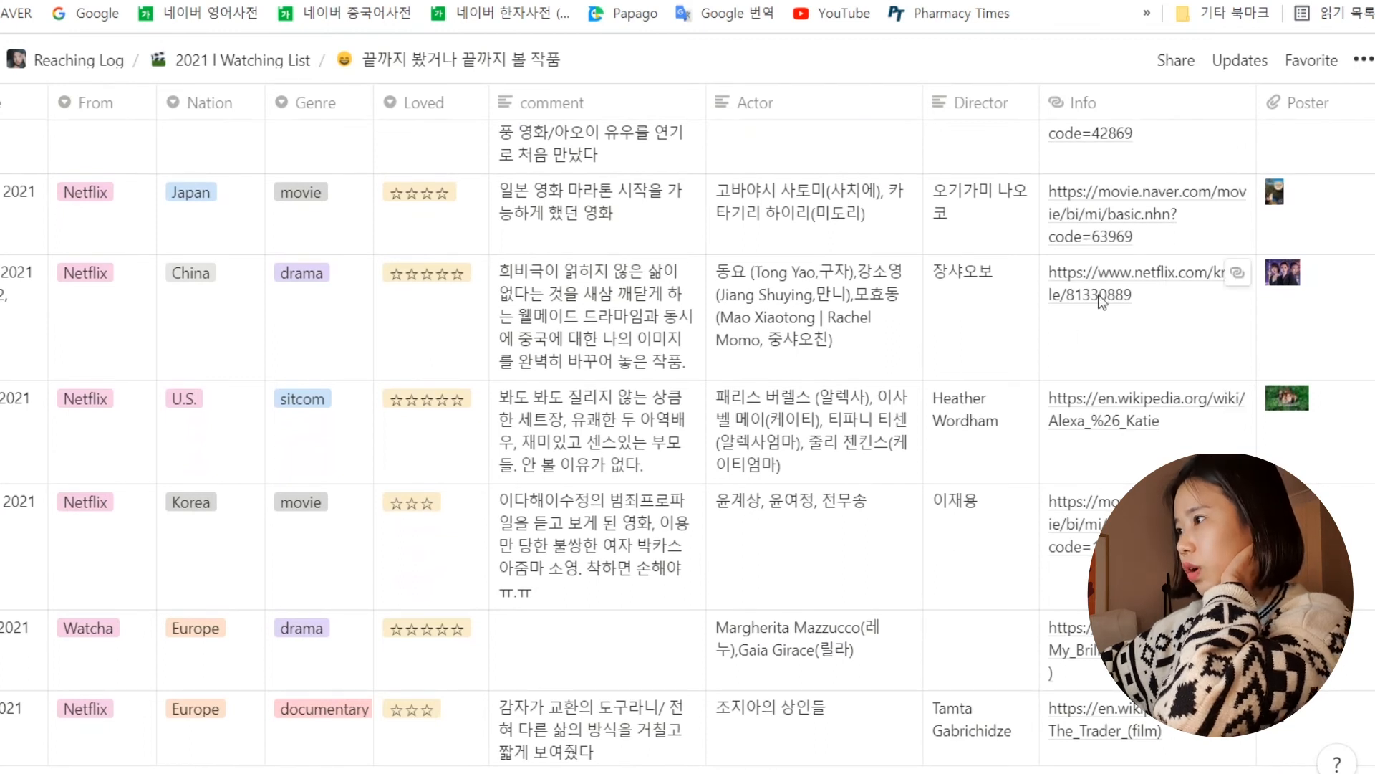
click(1239, 274)
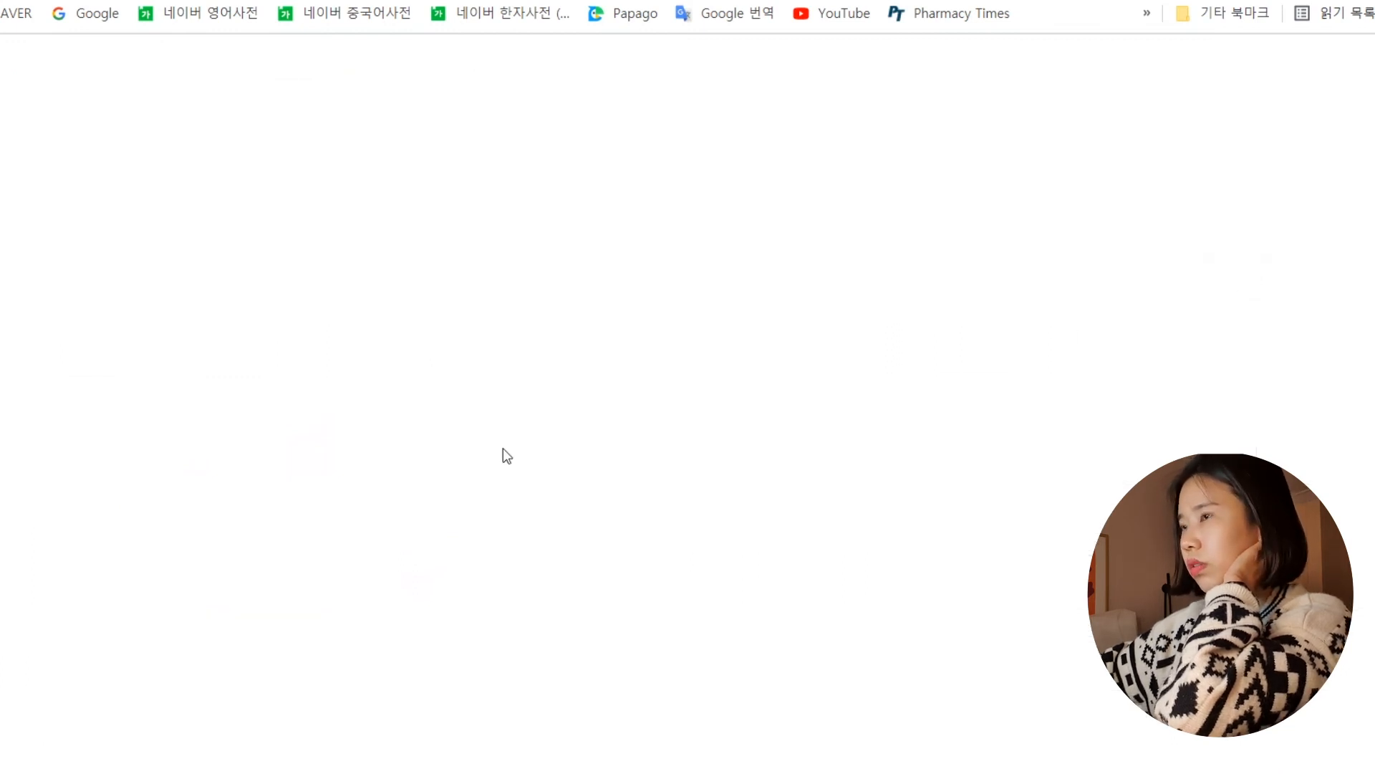
scroll(746, 450, down, 12)
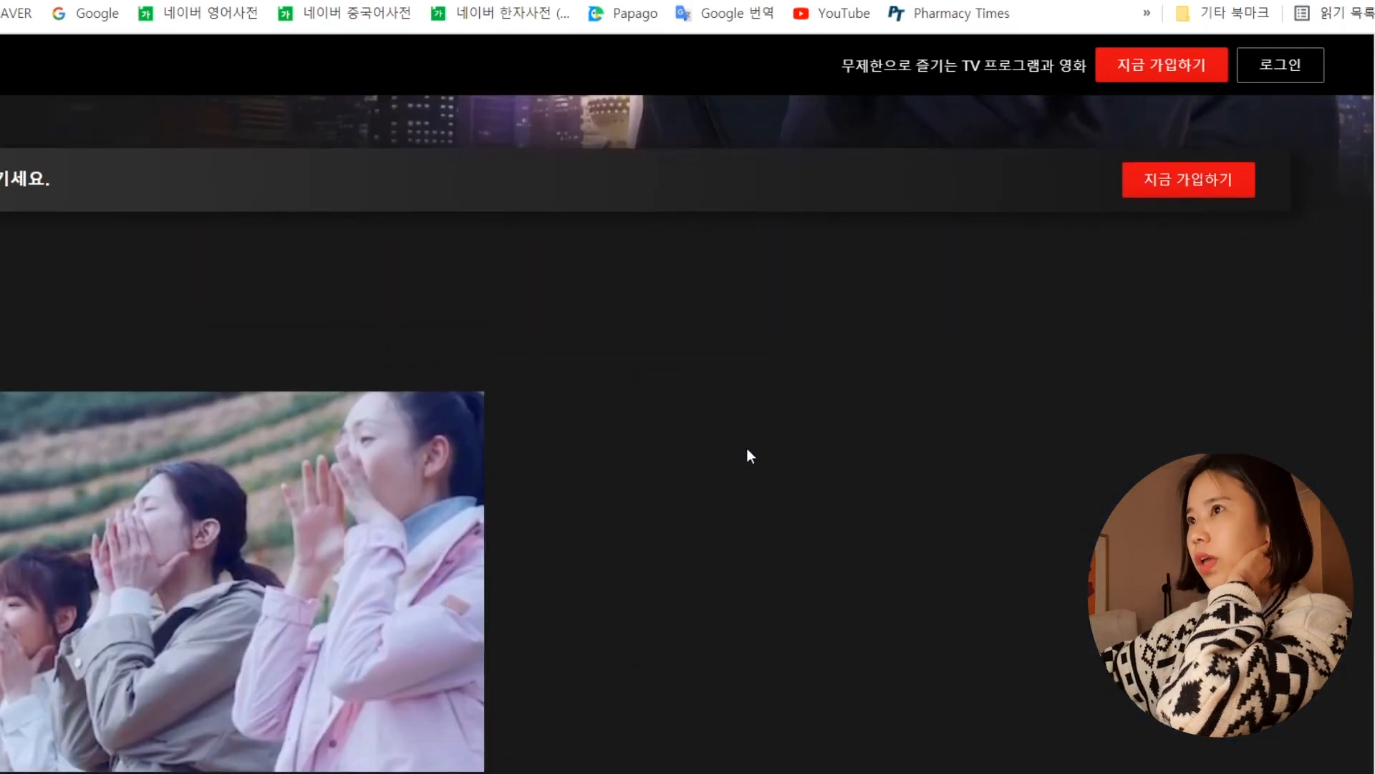
key(ctrl+w)
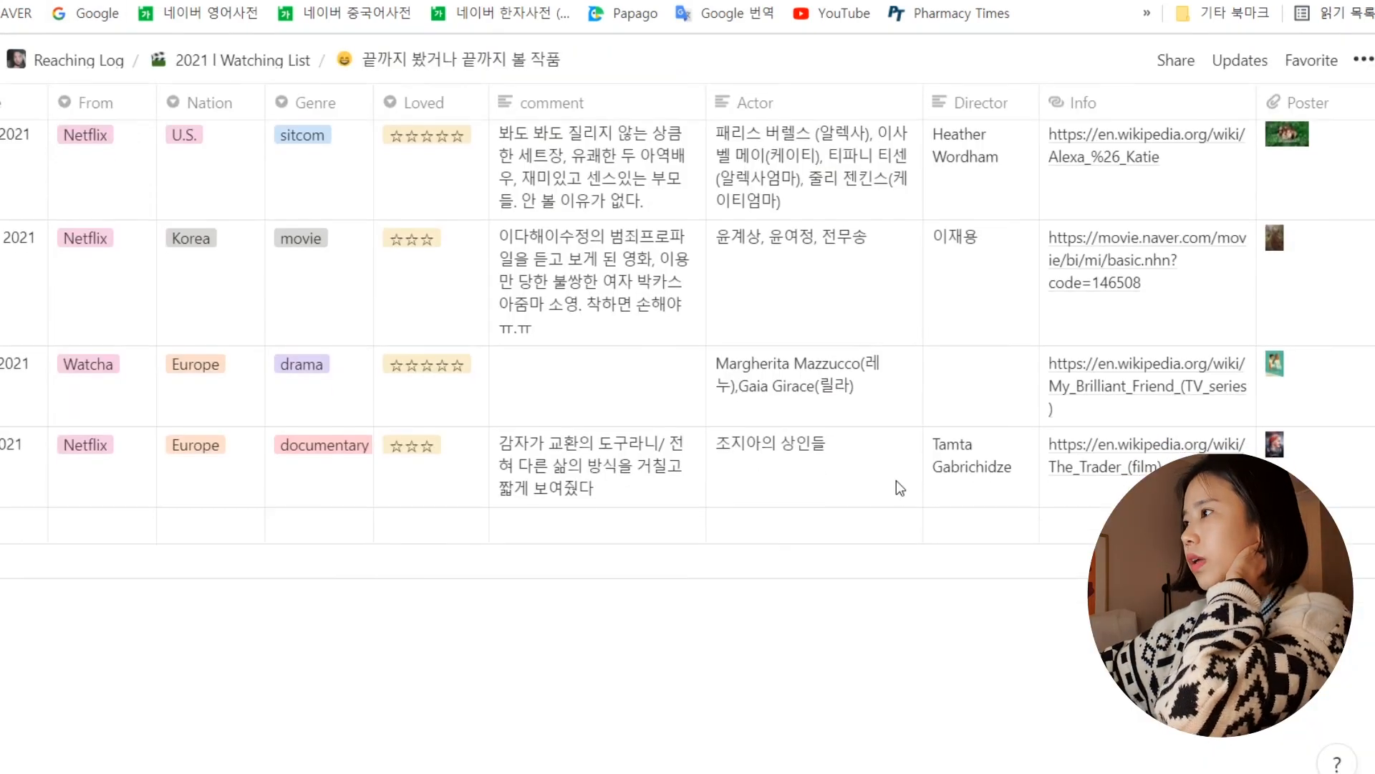
Switch the 끝까지 봤거나 끝까지 볼 작품 database from the 기본 보기 table to Gallery view.
scroll(381, 549, left, 3)
scroll(381, 548, up, 10)
scroll(356, 437, up, 3)
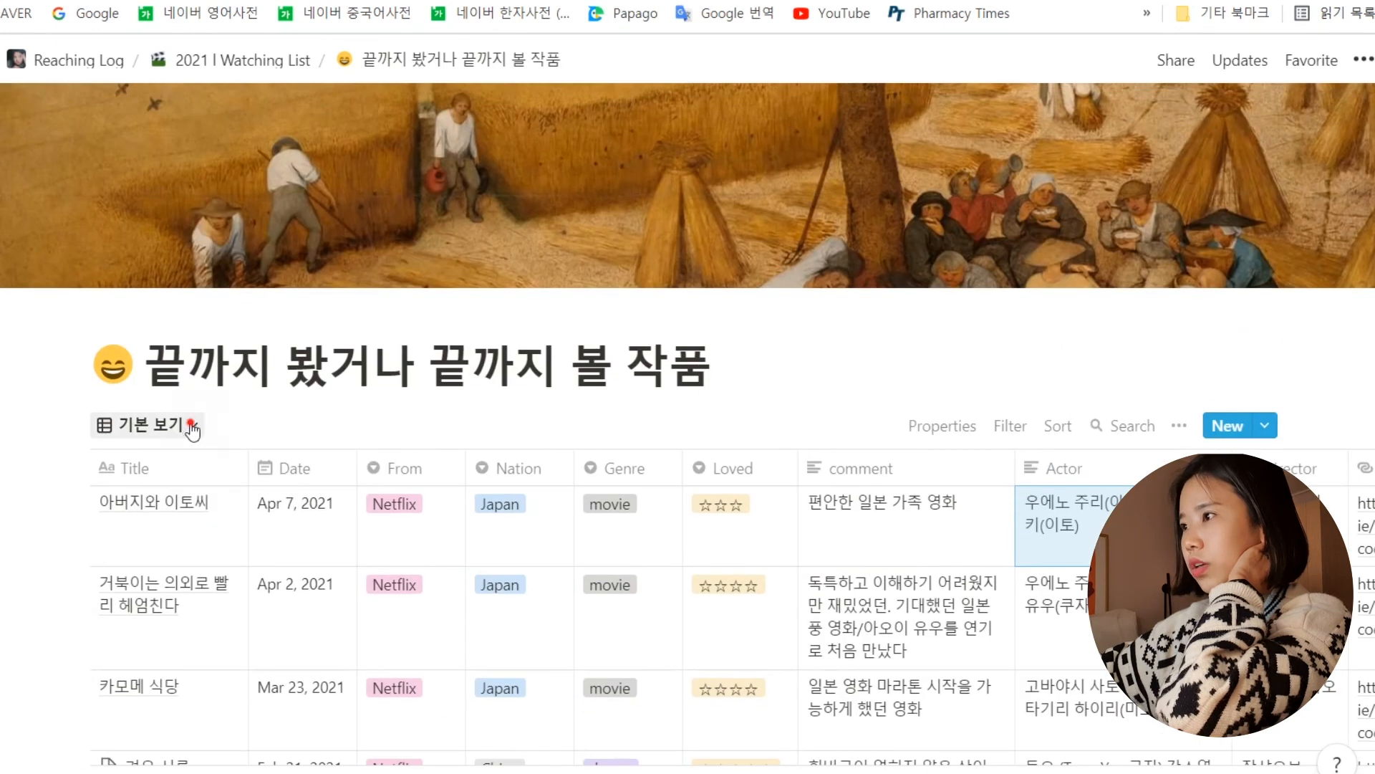
click(192, 427)
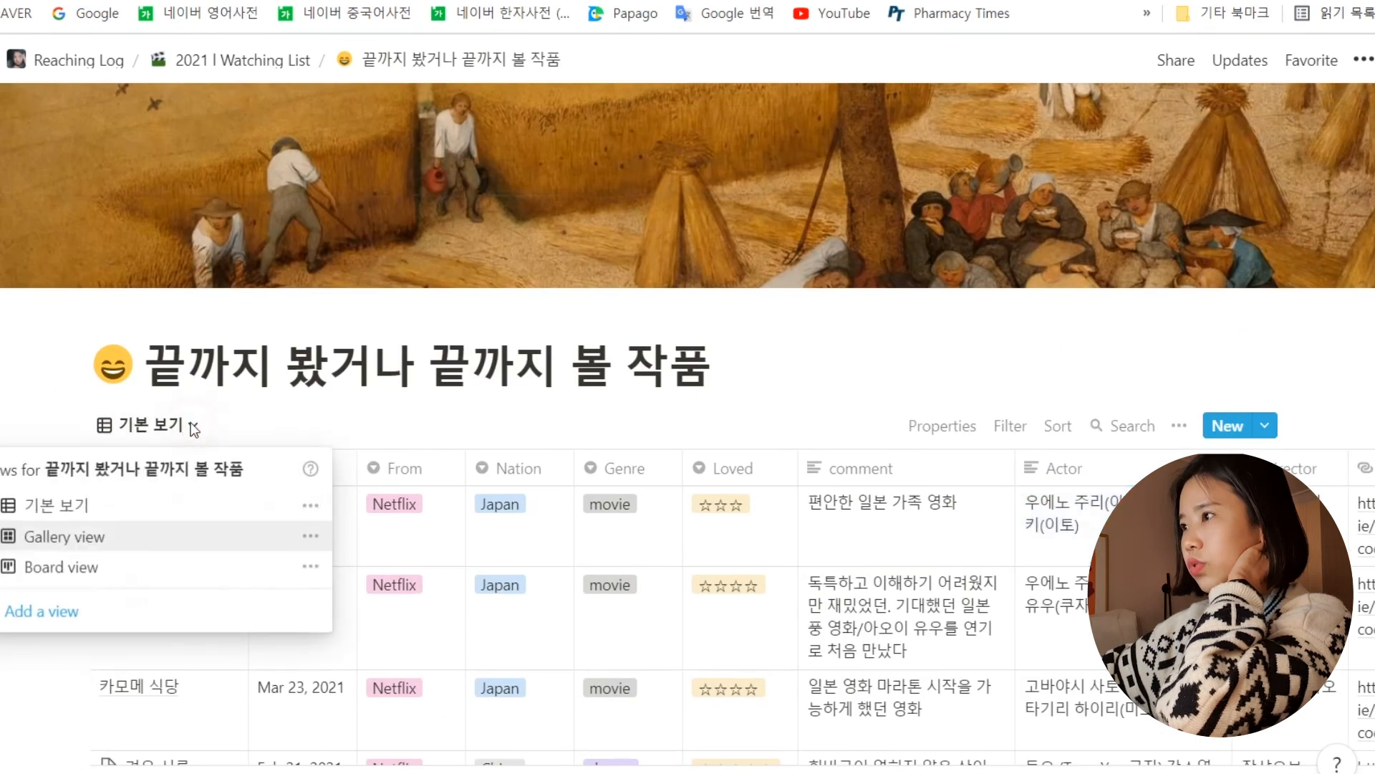
click(85, 536)
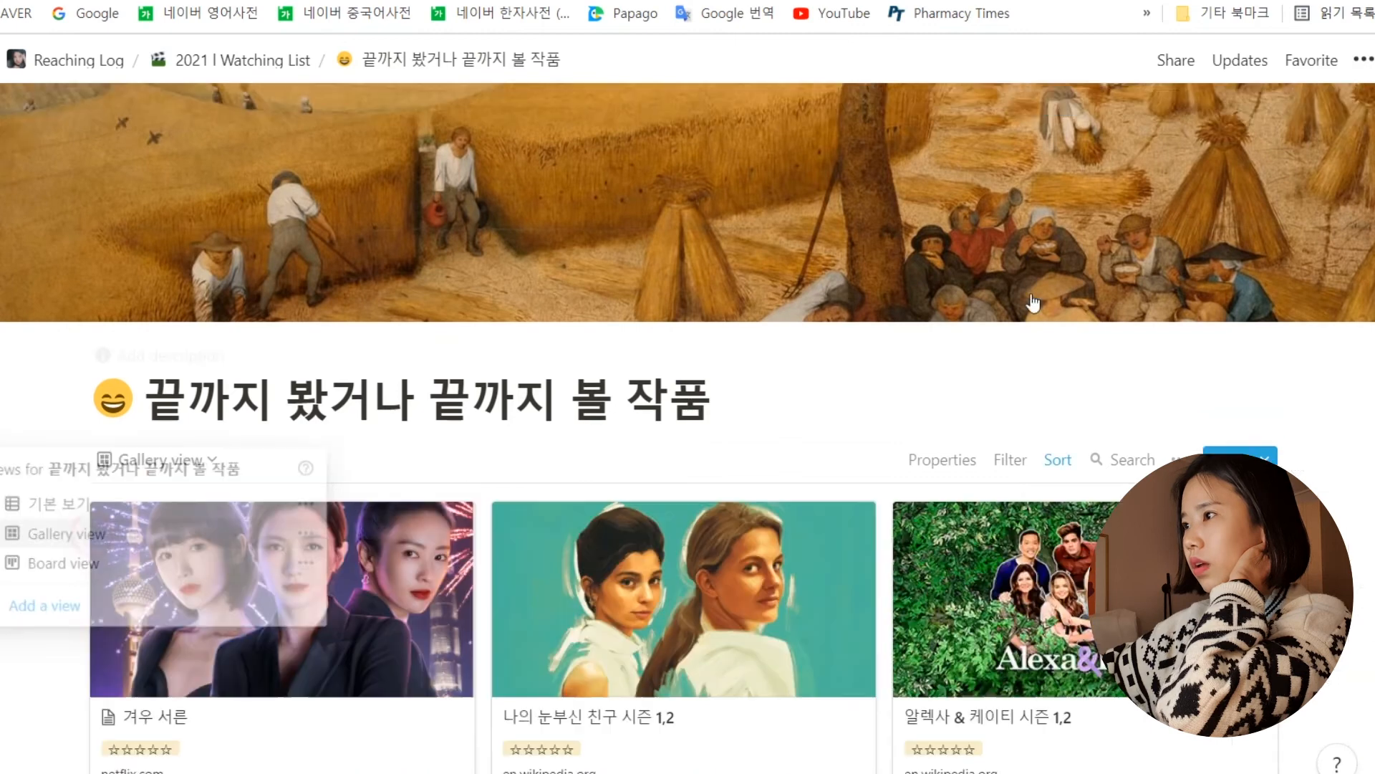
Look over the poster cards of the watched titles in the gallery, including their ratings, links, actors and comments.
scroll(684, 430, down, 10)
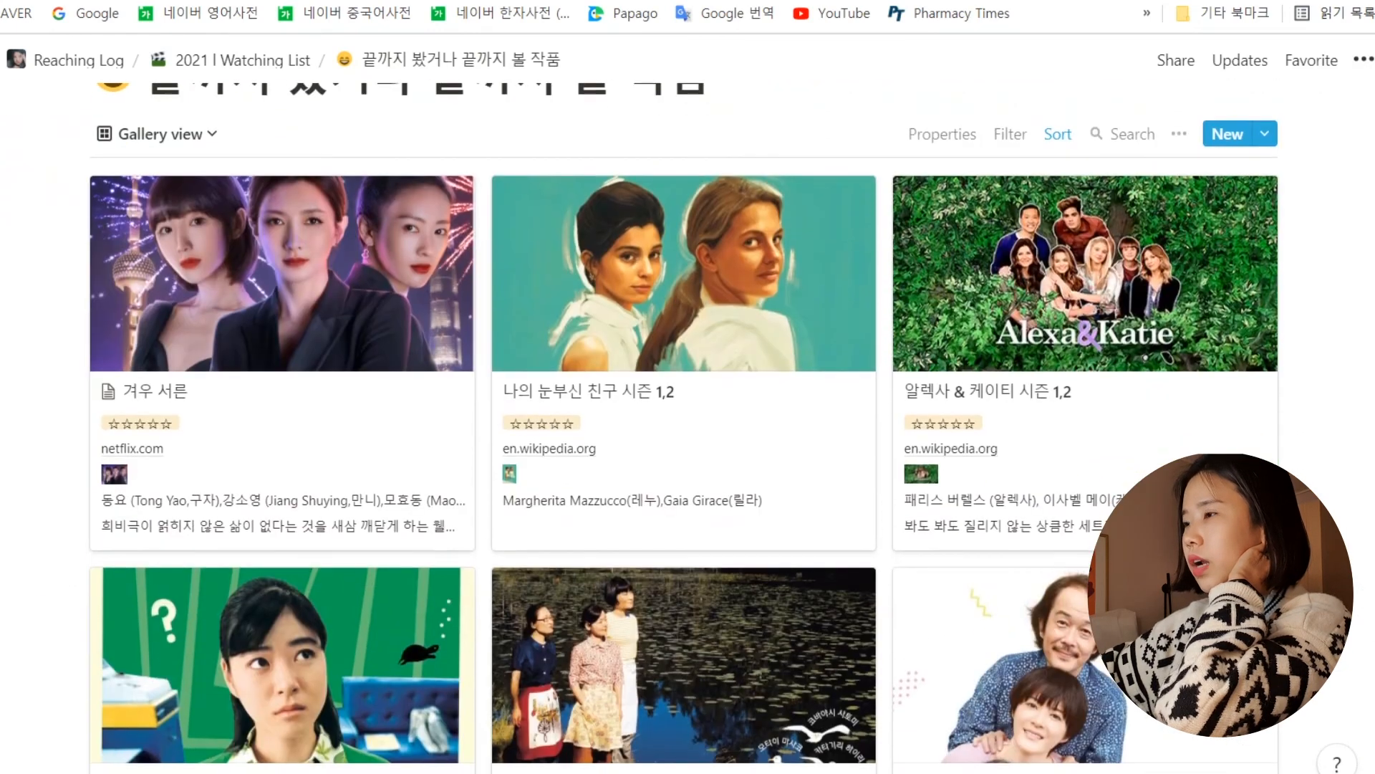
scroll(684, 430, down, 2)
scroll(684, 430, up, 8)
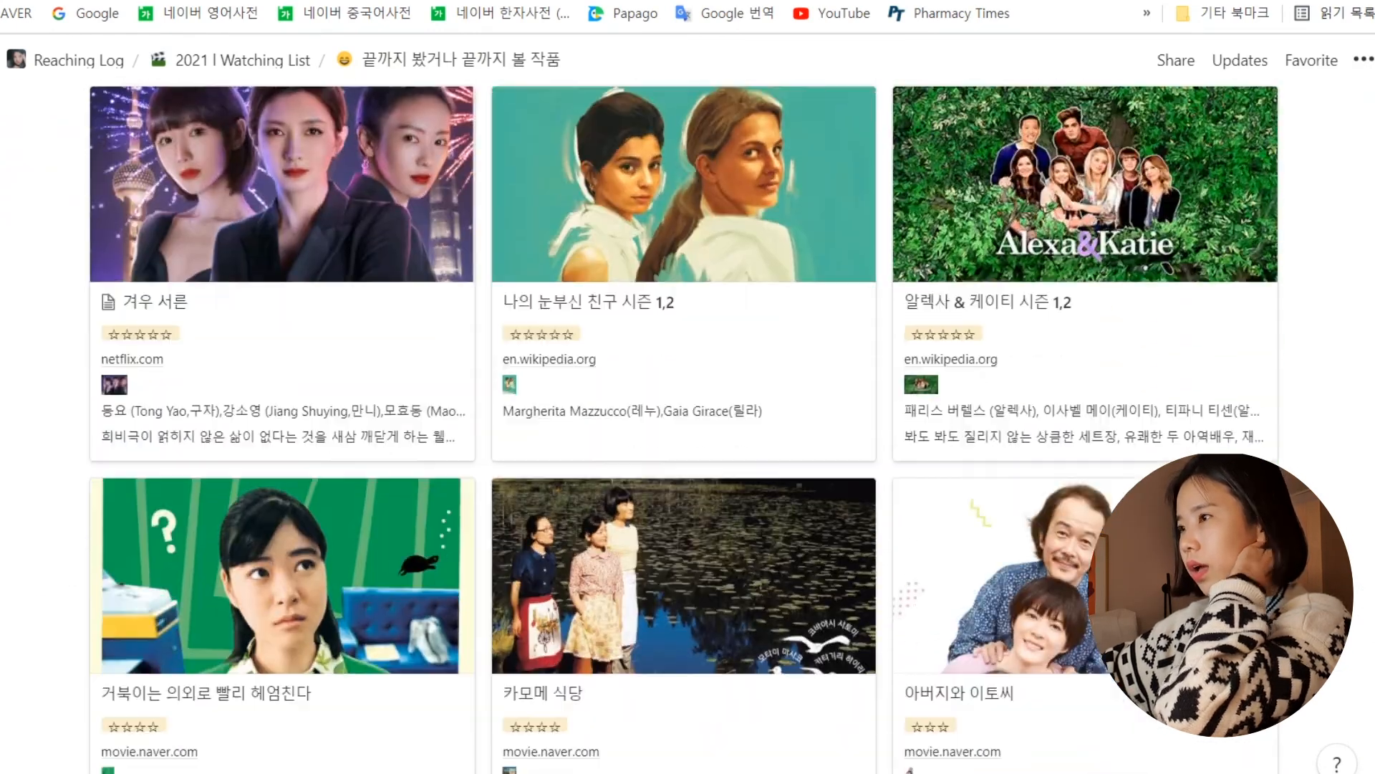
scroll(684, 430, down, 5)
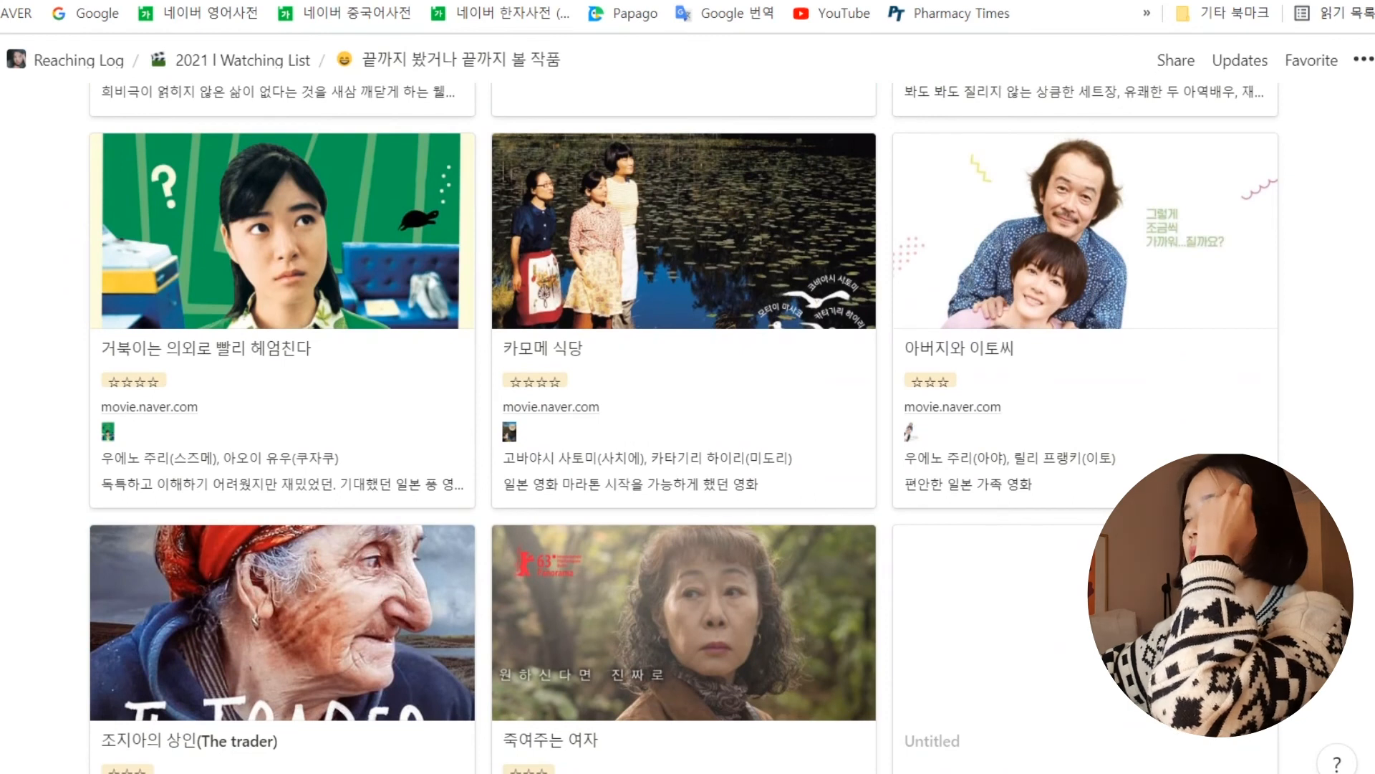
scroll(492, 521, up, 6)
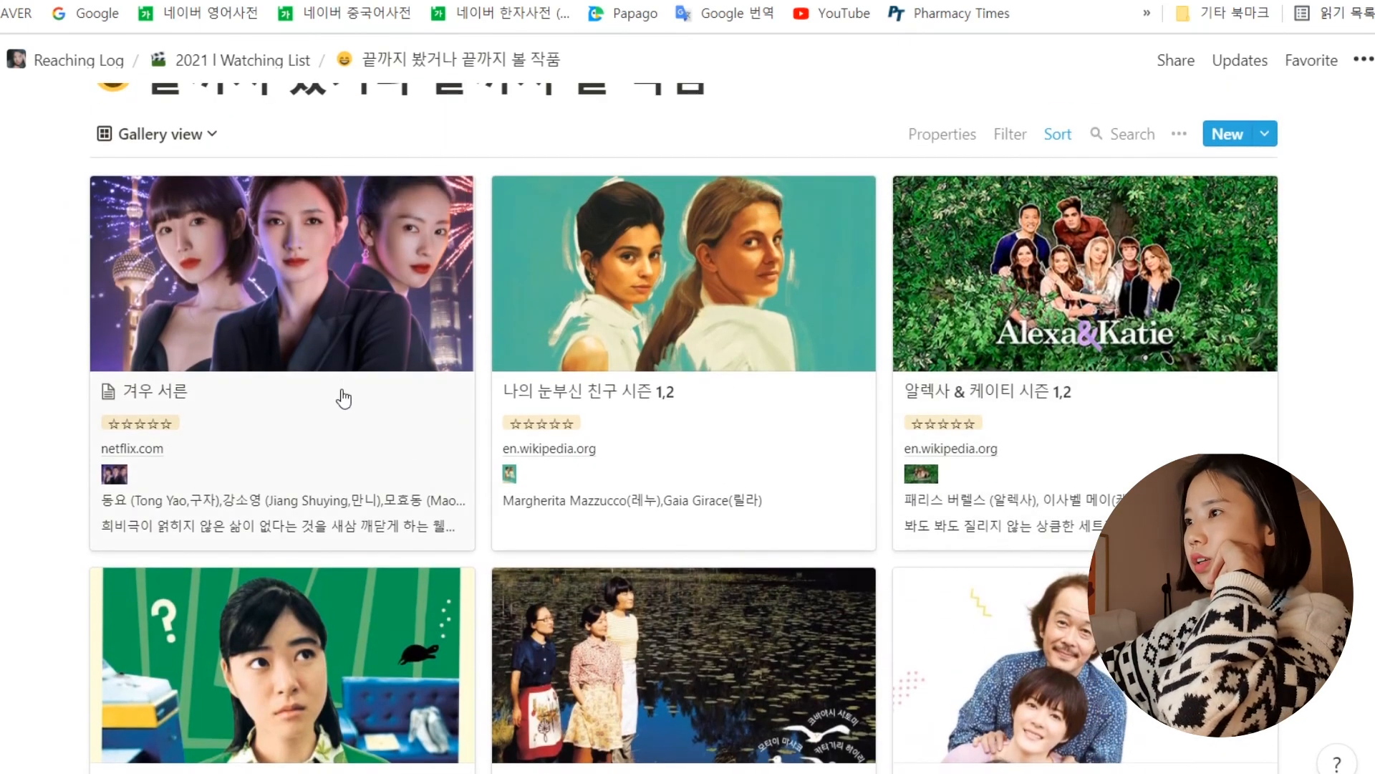
Open the list of available views for the 끝까지 봤거나 끝까지 볼 작품 database.
scroll(344, 398, up, 2)
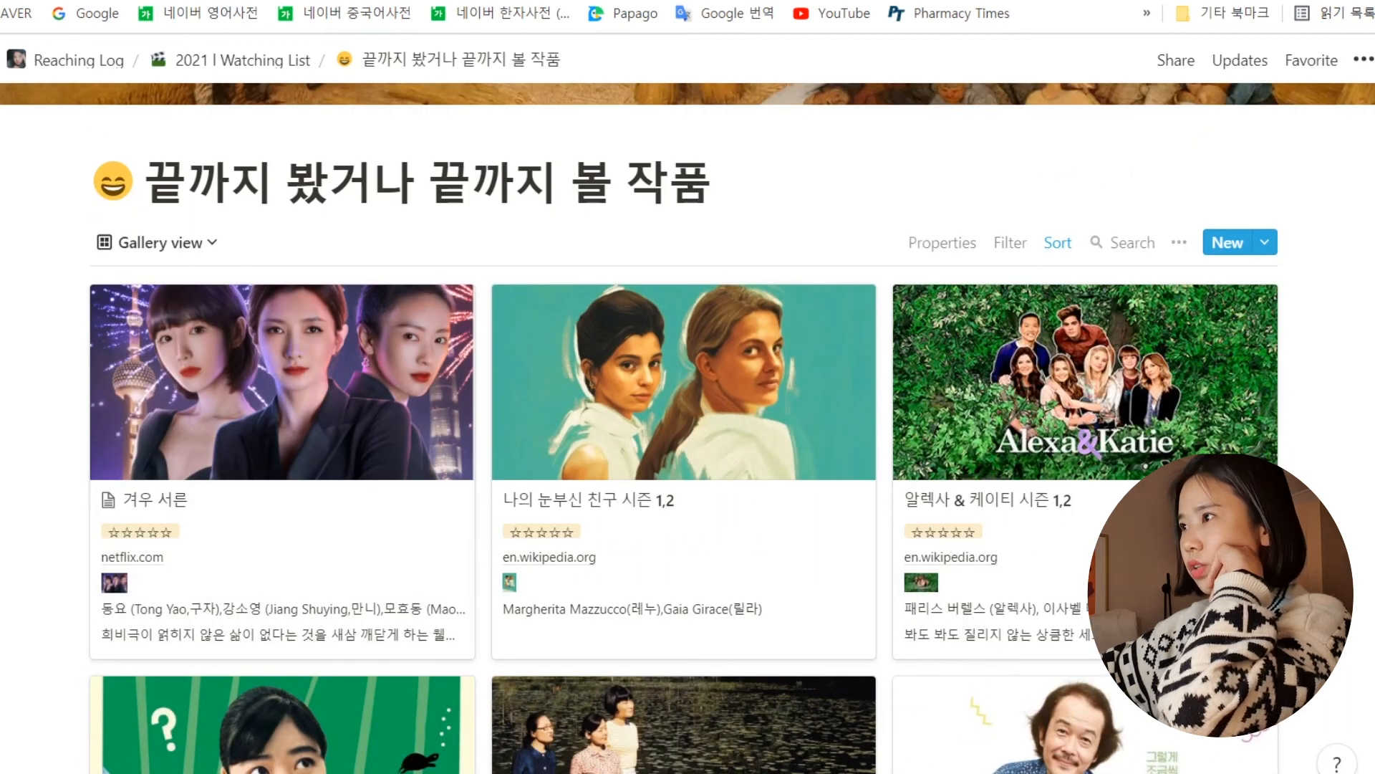
click(153, 240)
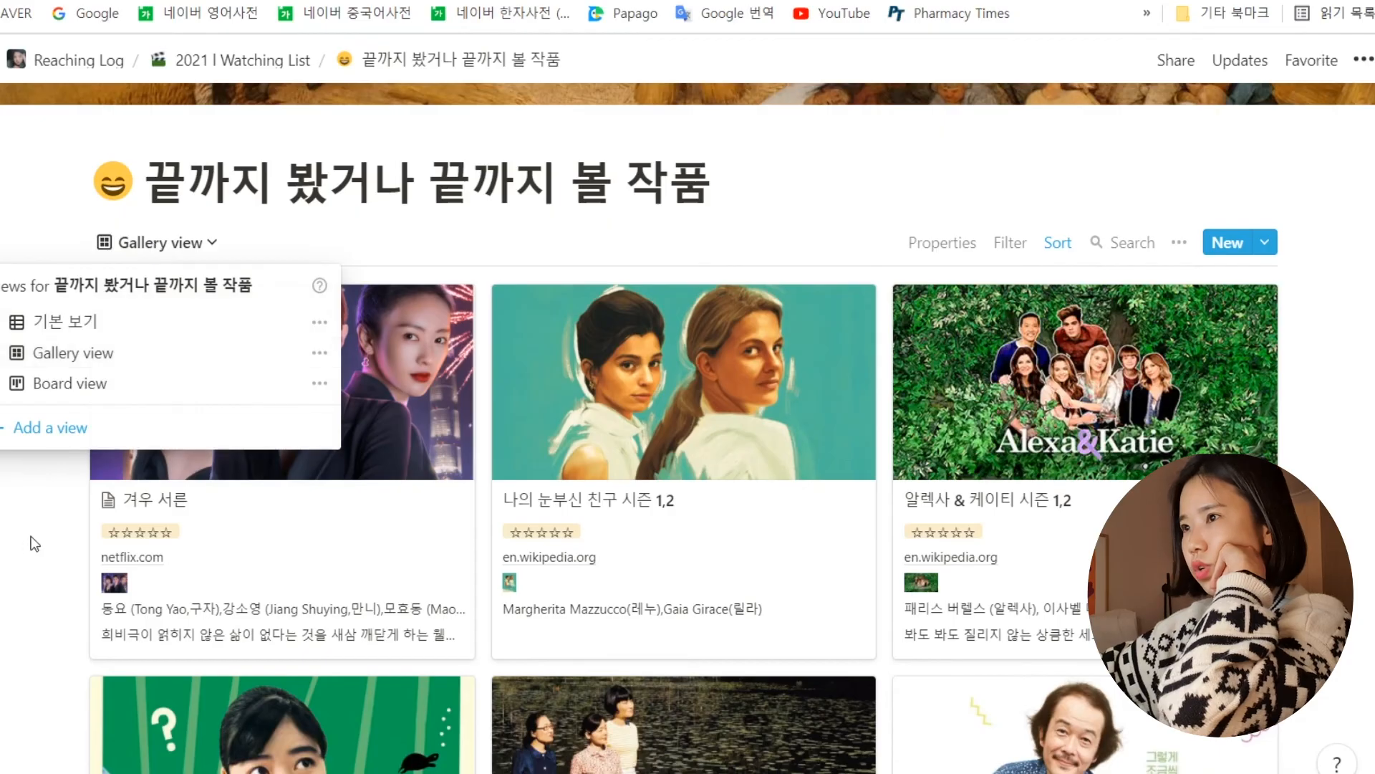